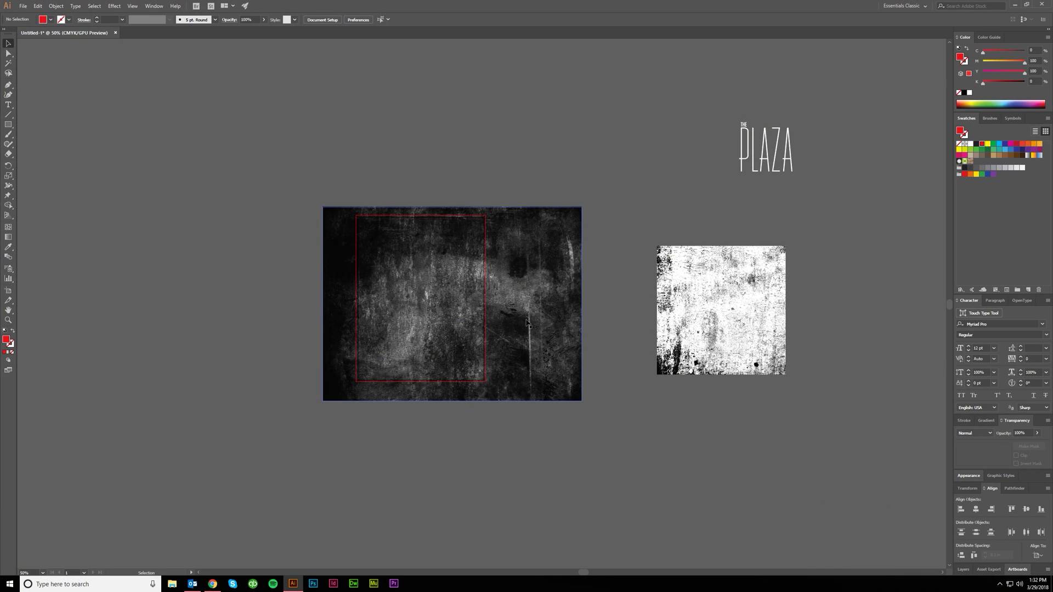
Move the dark grunge texture clear of the artboard and align the red rectangle horizontally centered on the artboard.
drag(521, 309, 717, 468)
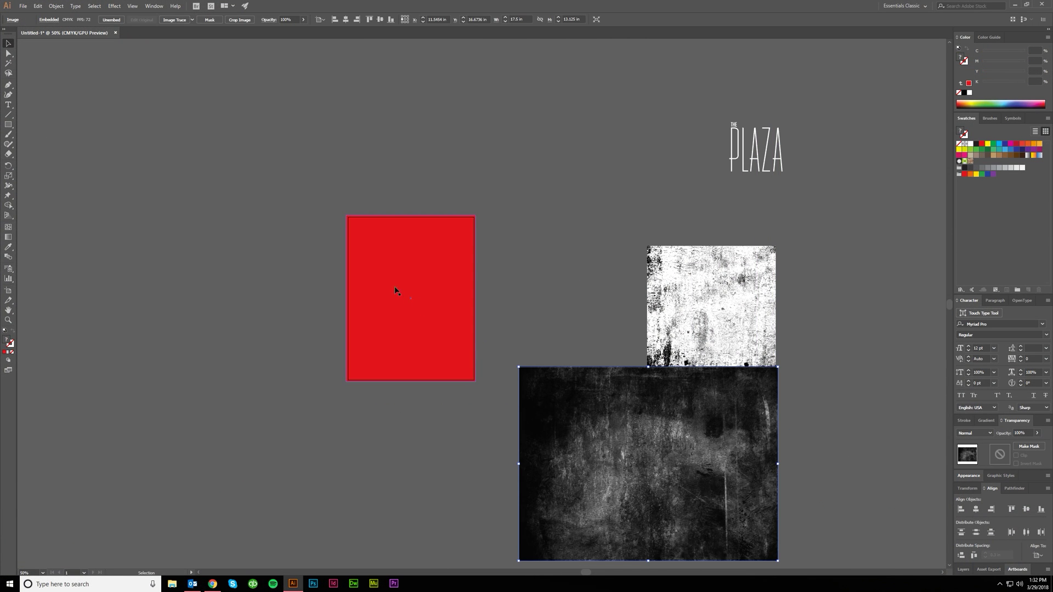
drag(395, 287, 181, 288)
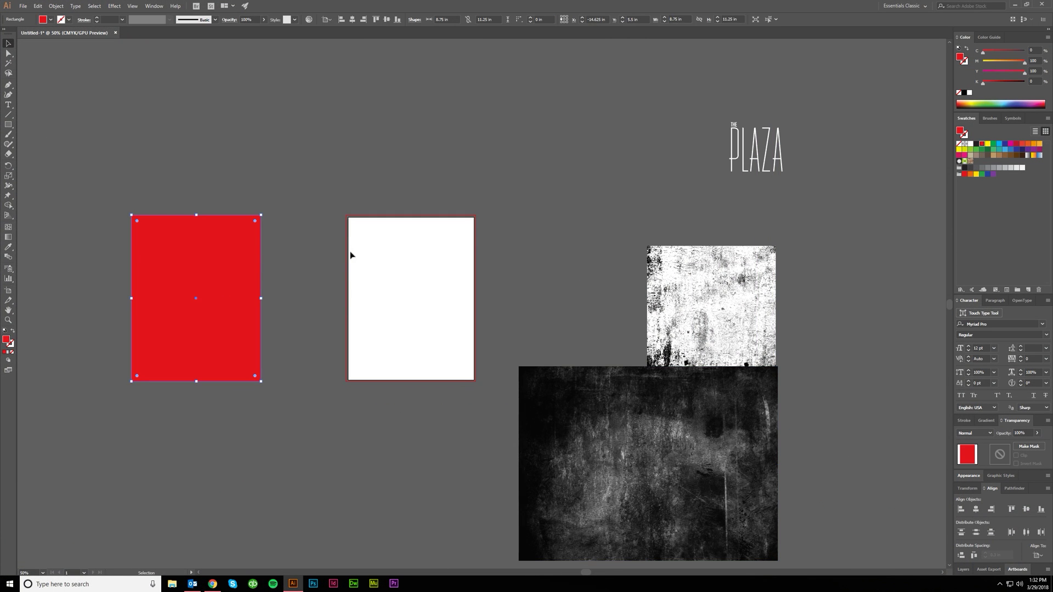
click(363, 298)
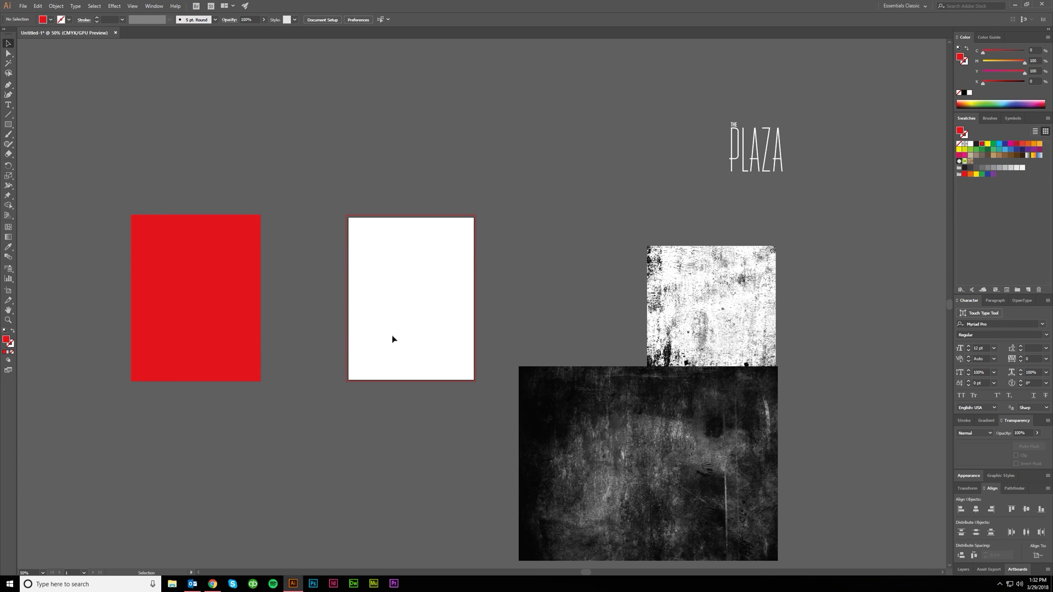
click(220, 316)
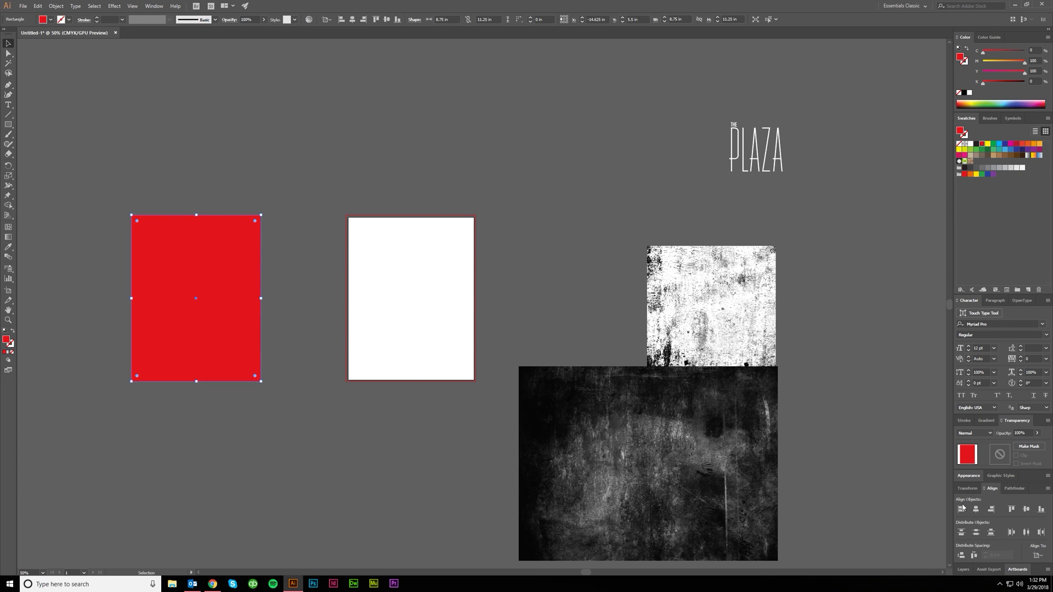
click(976, 509)
click(383, 434)
click(400, 330)
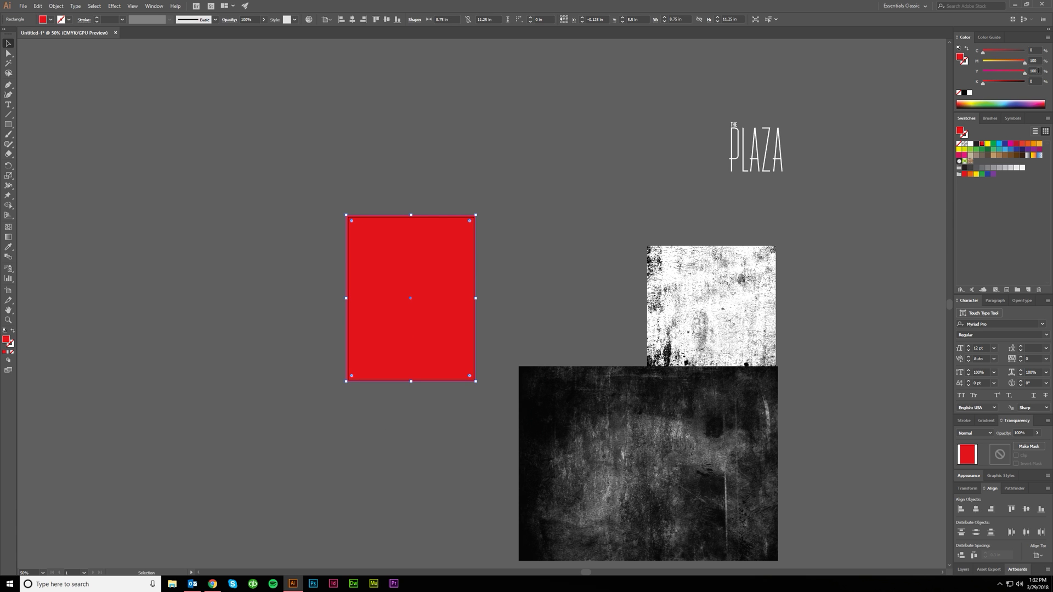
Arrange the white grunge texture above the dark one, side by side with the red rectangle.
drag(681, 323, 666, 267)
drag(635, 433, 658, 397)
drag(649, 279, 582, 286)
Examine the white "The Plaza" logo artwork by selecting all of its parts.
drag(815, 205, 691, 109)
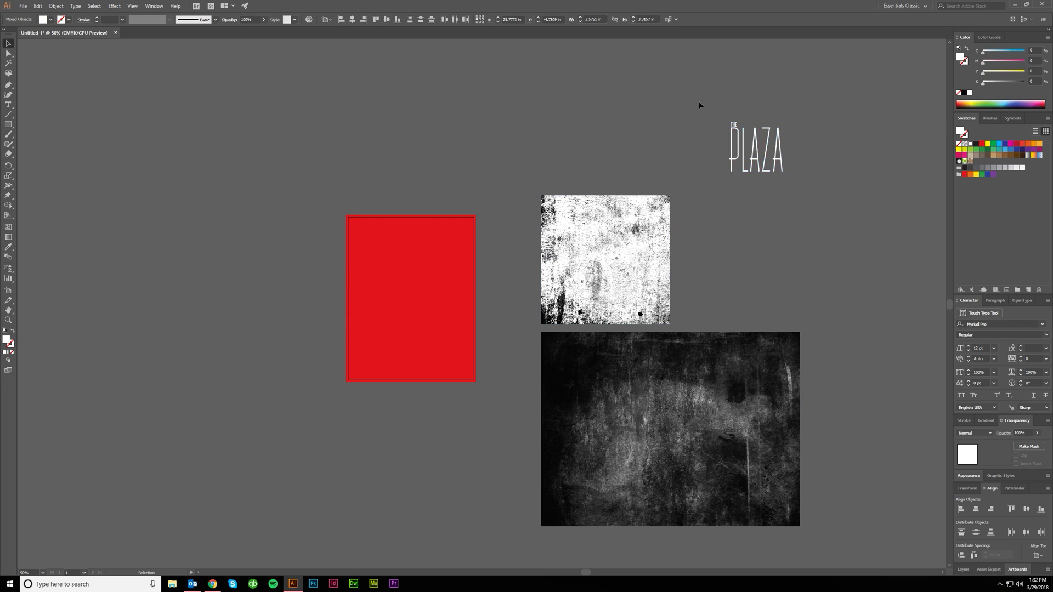
click(699, 101)
drag(813, 211, 708, 105)
click(709, 103)
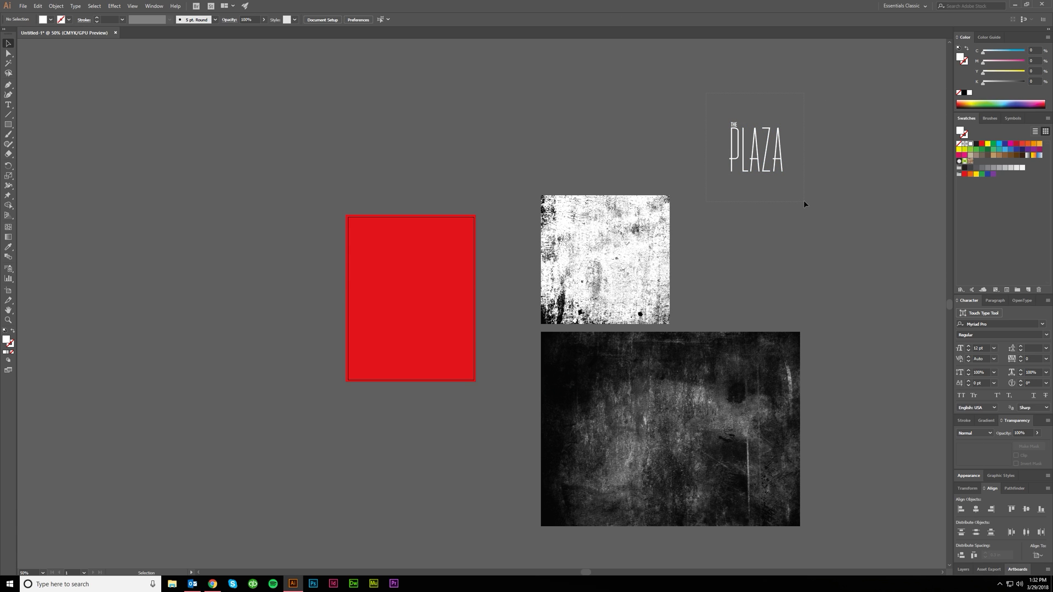
drag(804, 203, 805, 203)
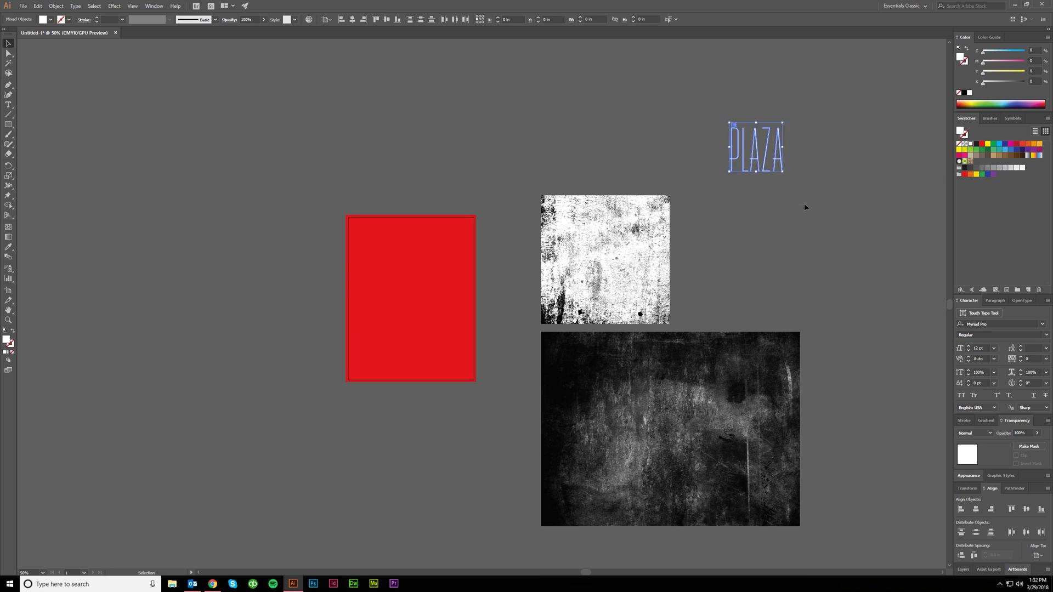
click(810, 225)
drag(707, 105, 805, 218)
click(808, 238)
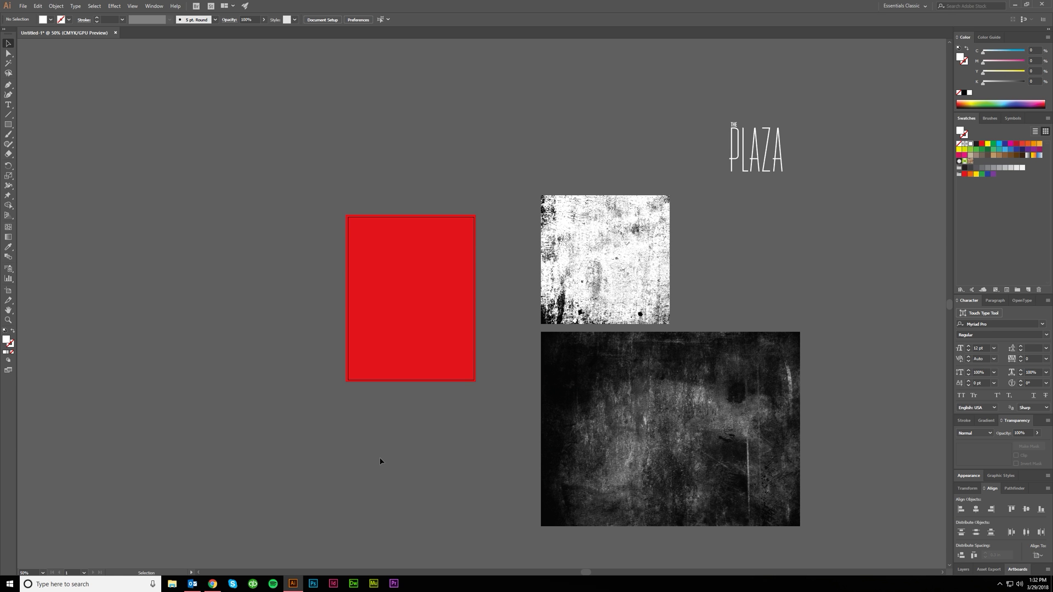
Switch to Chrome, browse the Google Images results for "grunge texture", and return to Illustrator.
click(212, 584)
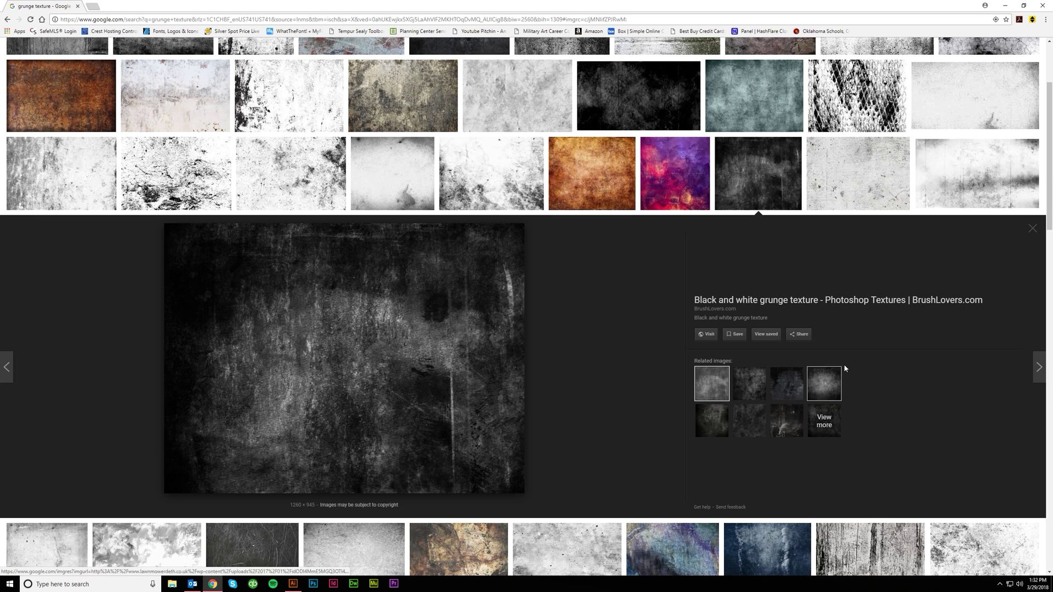
scroll(567, 321, up, 3)
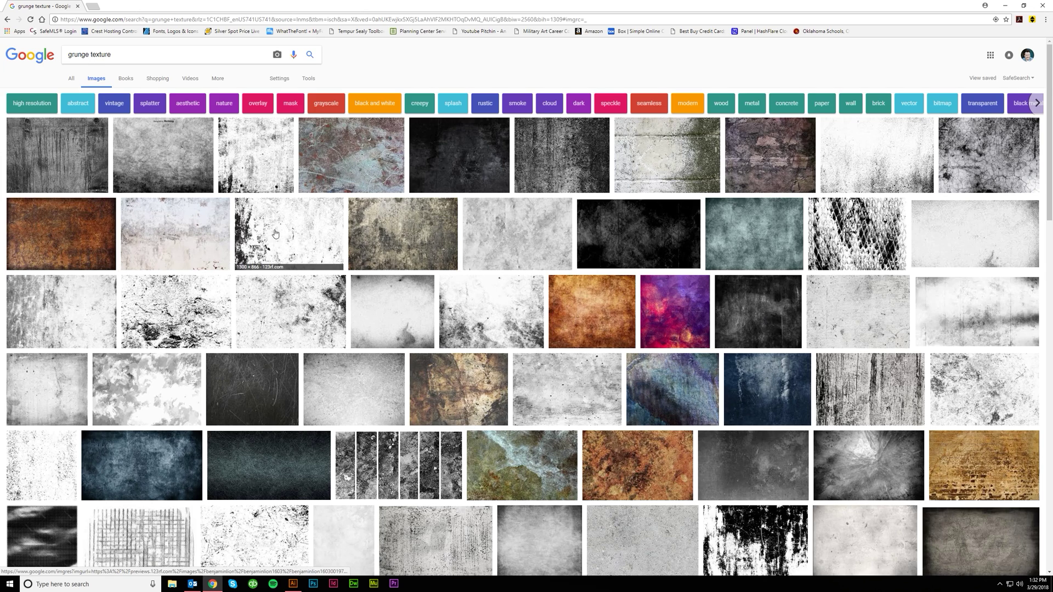
click(293, 584)
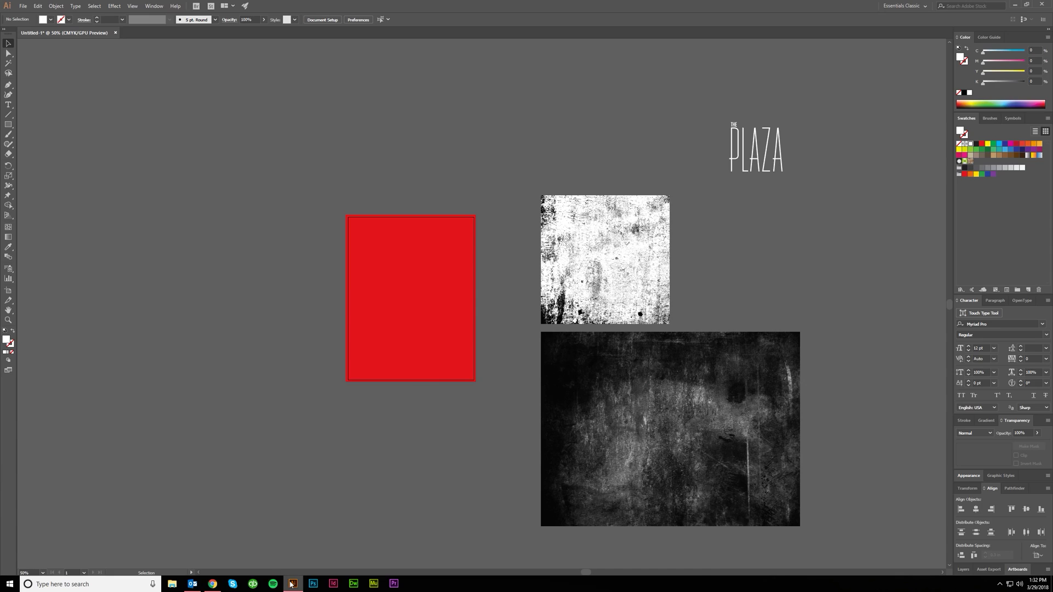
click(212, 584)
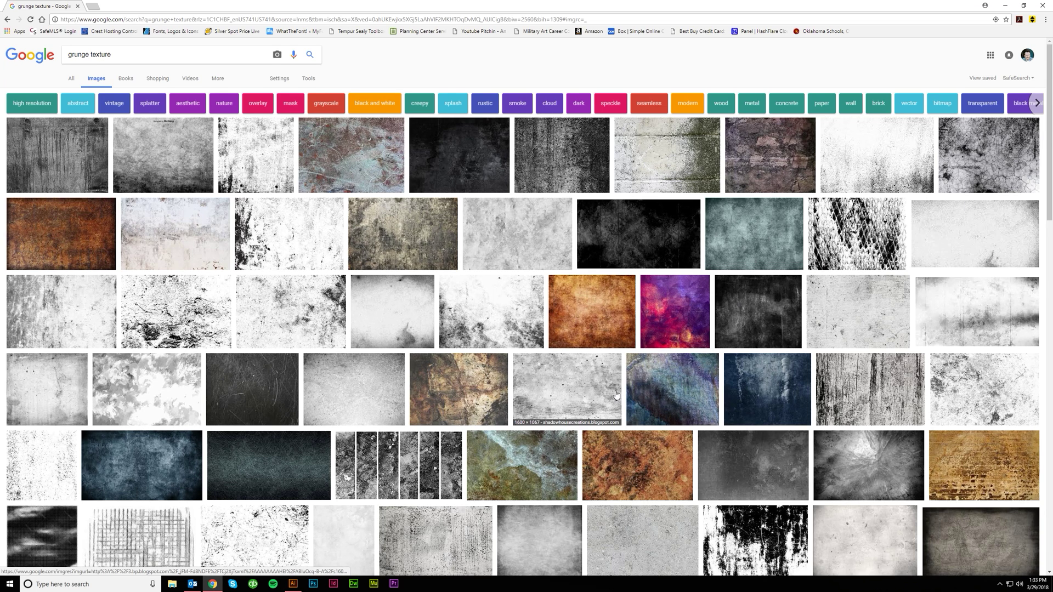
scroll(616, 395, down, 4)
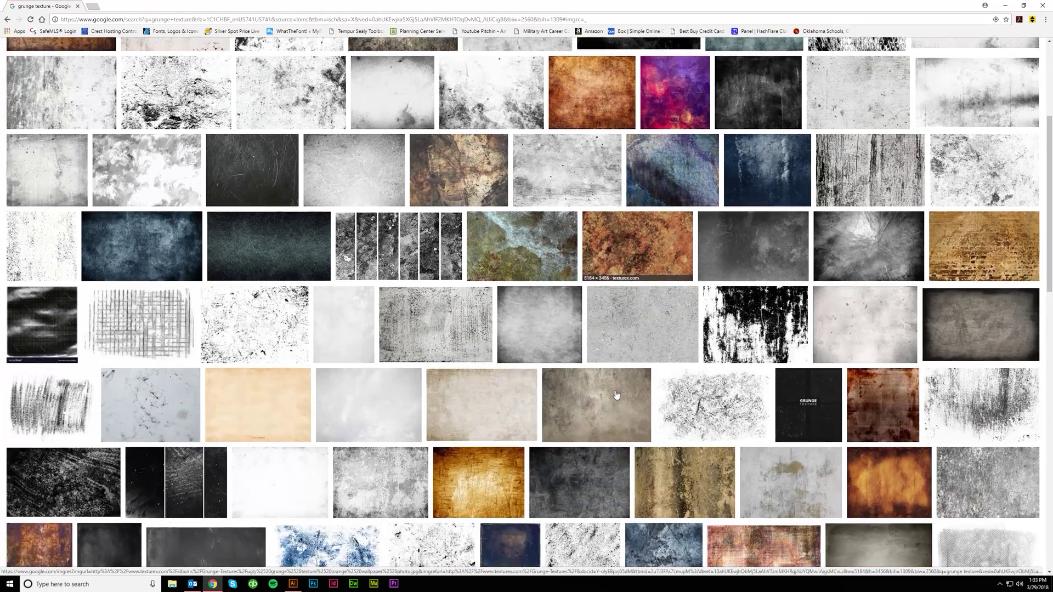
scroll(616, 395, up, 4)
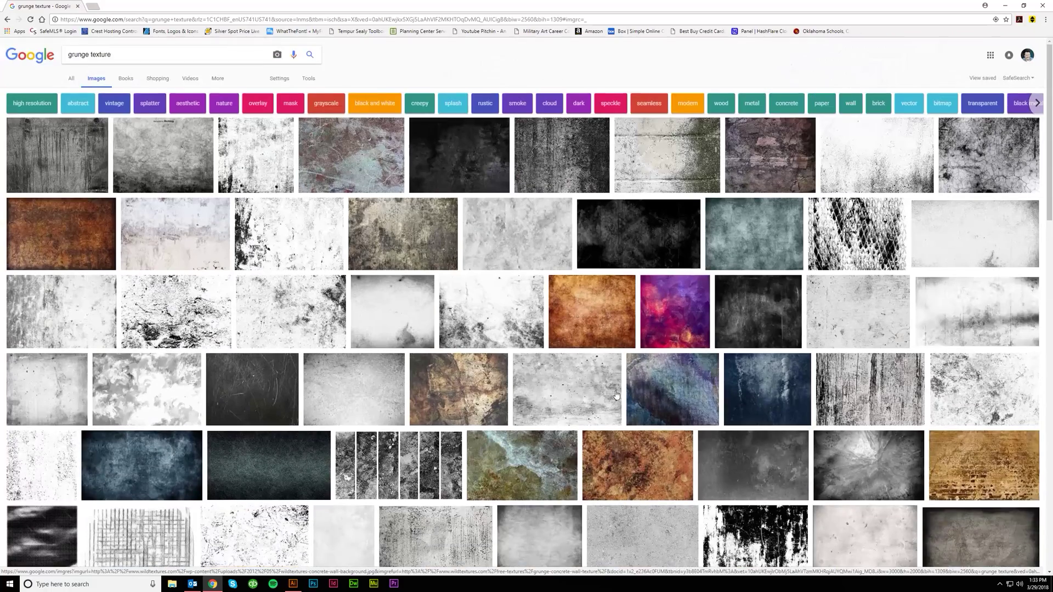
click(293, 584)
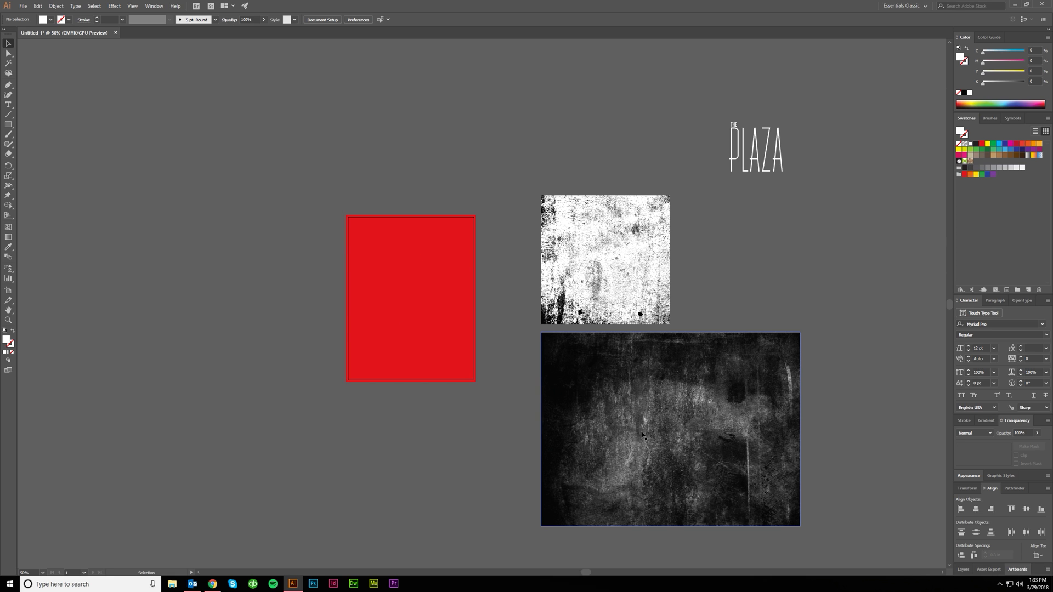
Place the dark grunge texture over the red rectangle so that it covers the whole artboard.
drag(641, 435, 540, 317)
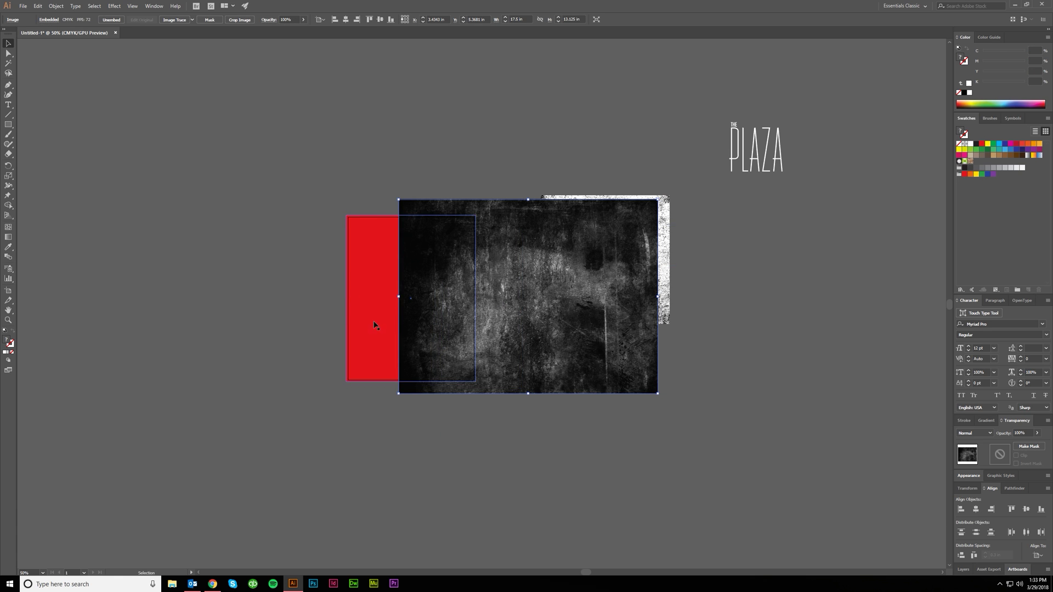
drag(512, 341, 488, 327)
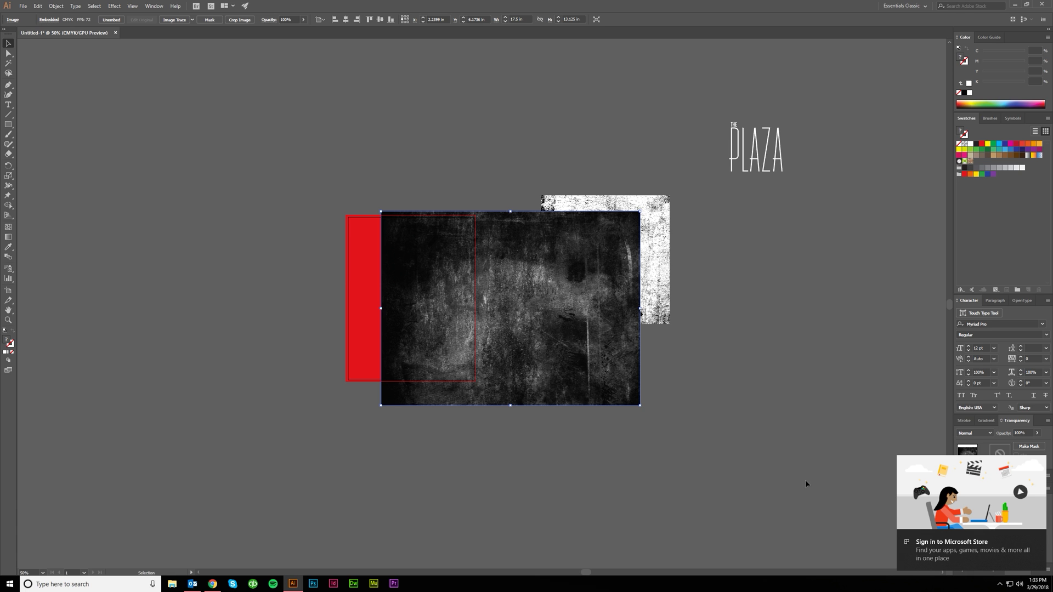
click(771, 488)
mouse_move(521, 375)
mouse_down()
mouse_move(482, 360)
mouse_move(518, 374)
mouse_move(511, 367)
mouse_up()
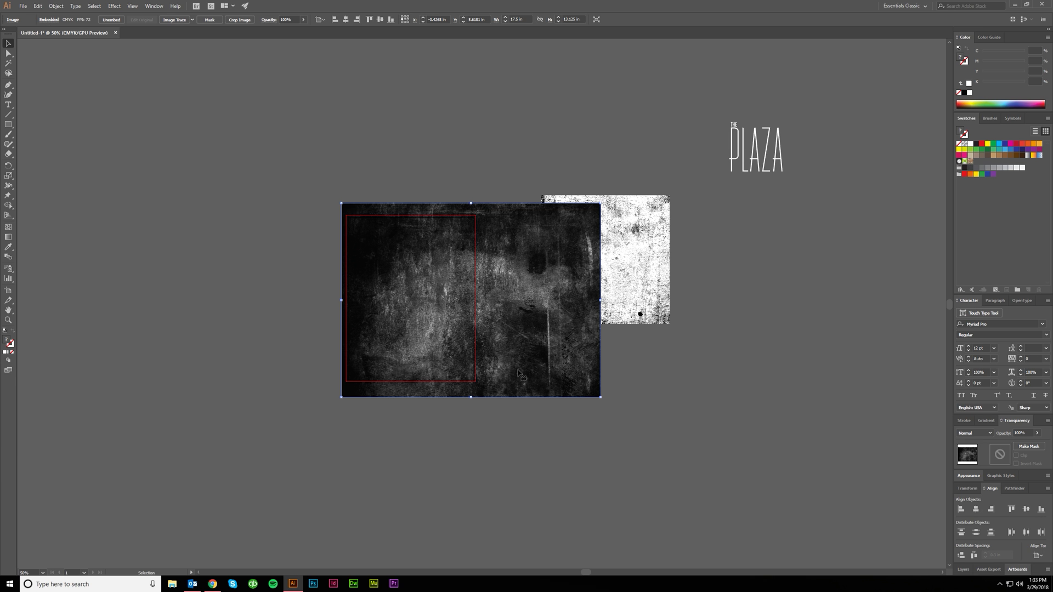
click(569, 423)
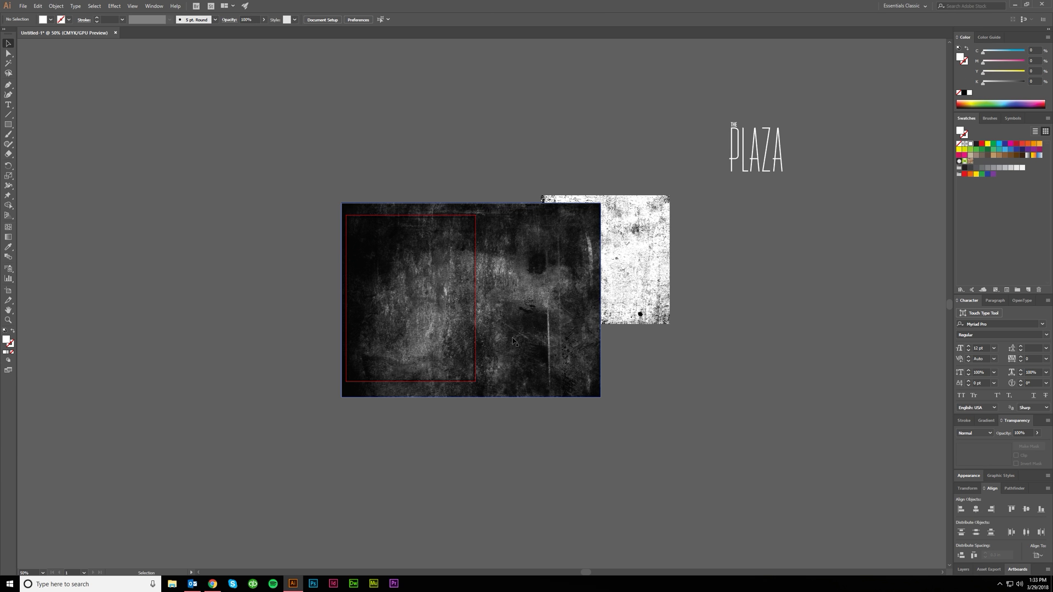
Scale the dark texture down to the red rectangle's height, about 15 x 11.24 in, and shift it to cover the rectangle's full width.
scroll(488, 349, up, 2)
click(492, 352)
drag(456, 450, 454, 416)
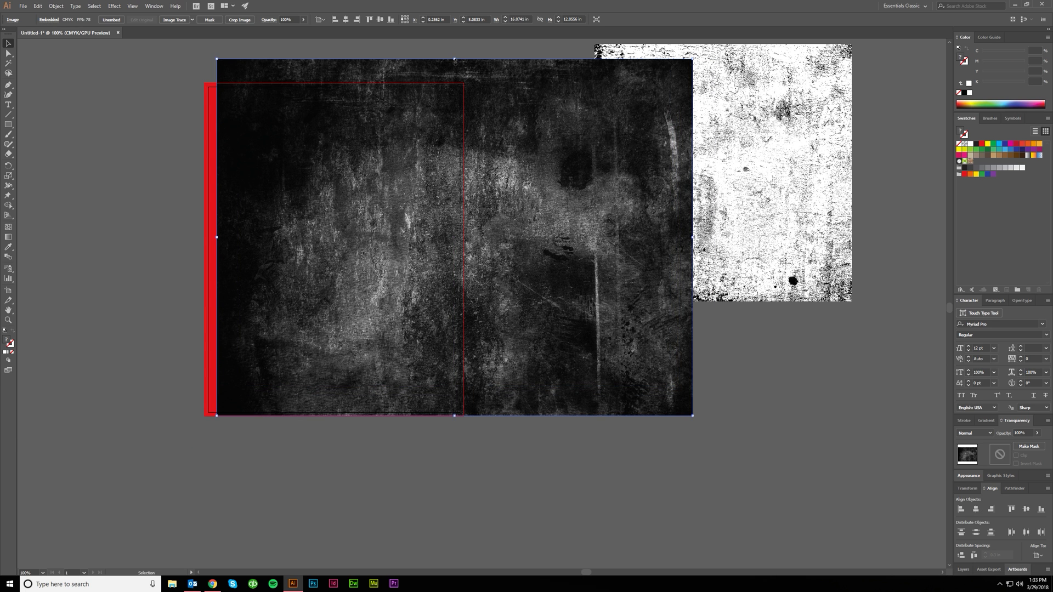
drag(455, 61, 455, 83)
scroll(507, 193, down, 1)
drag(510, 193, 479, 193)
scroll(481, 192, down, 1)
drag(520, 224, 489, 223)
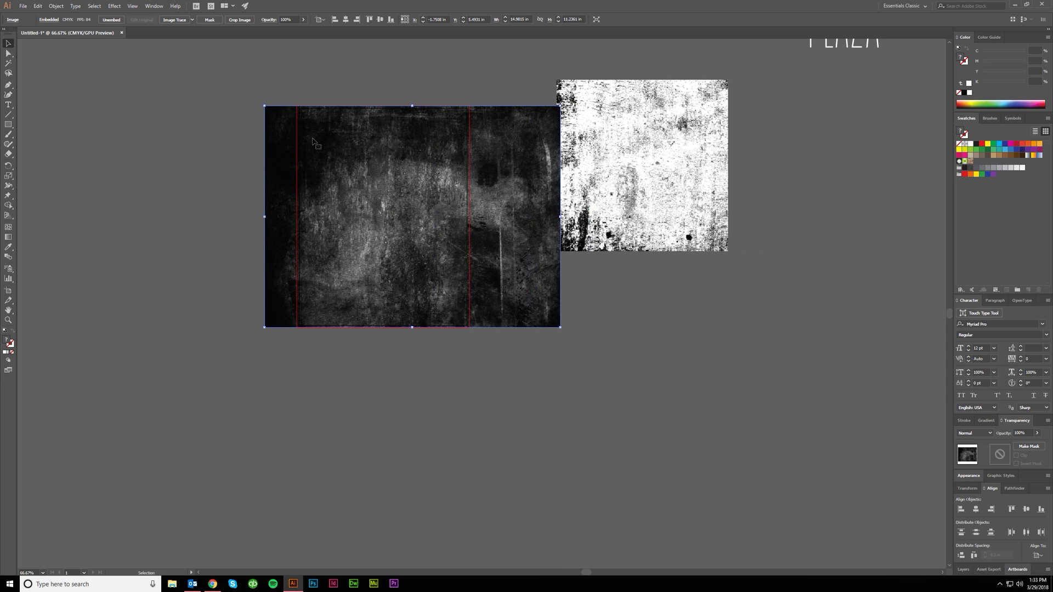
drag(486, 188, 474, 187)
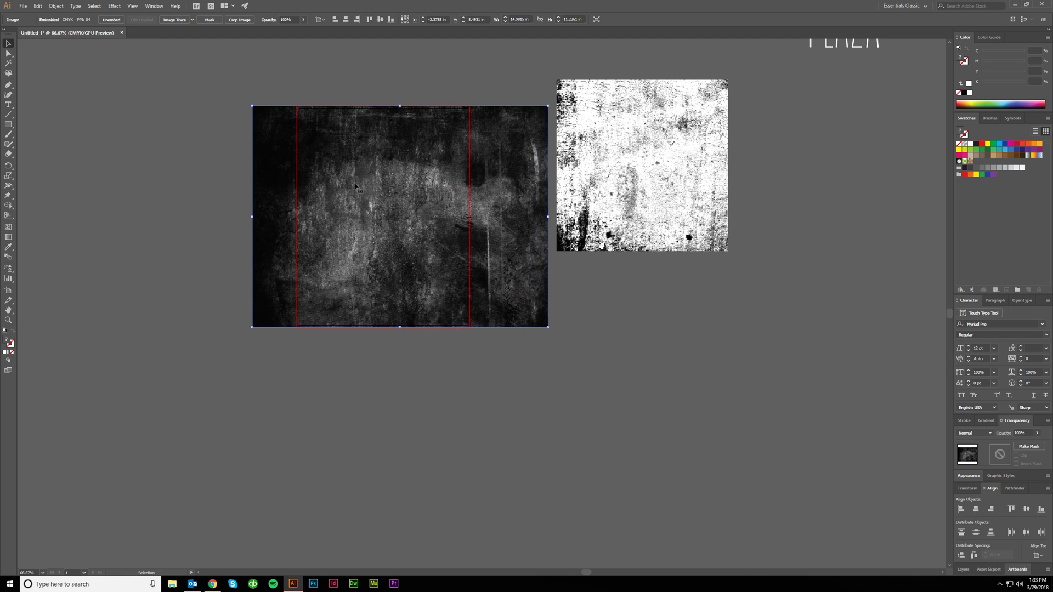
Trace the dark texture image using the Shades of Gray preset.
scroll(423, 208, up, 2)
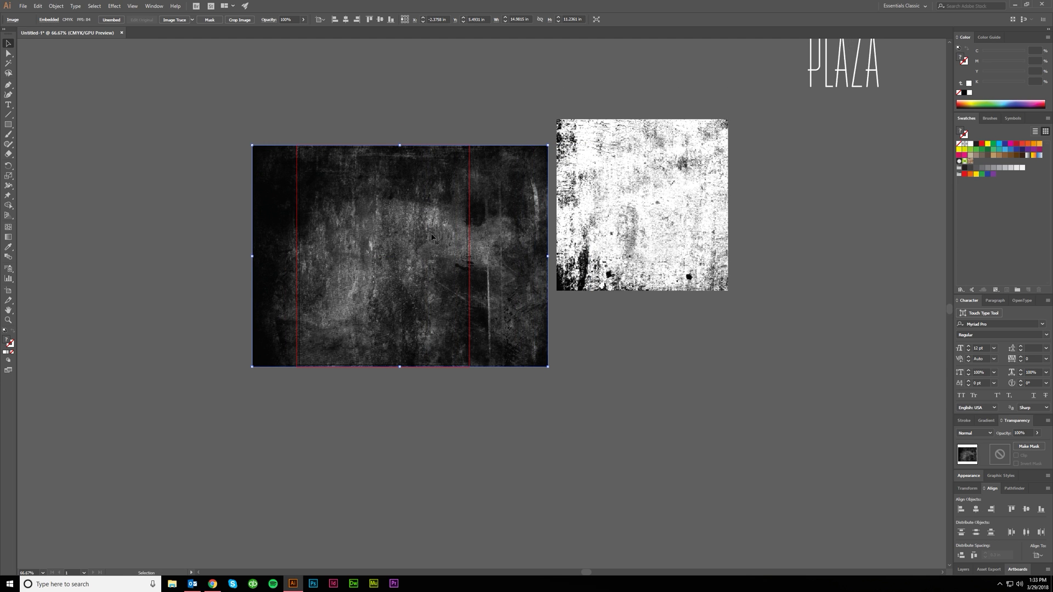
click(192, 19)
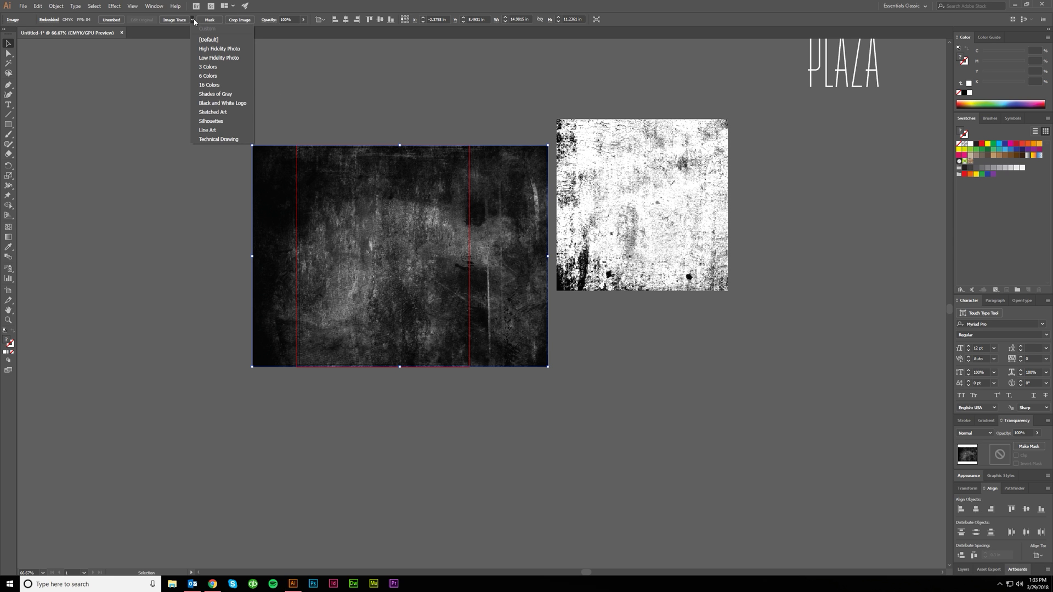
click(228, 94)
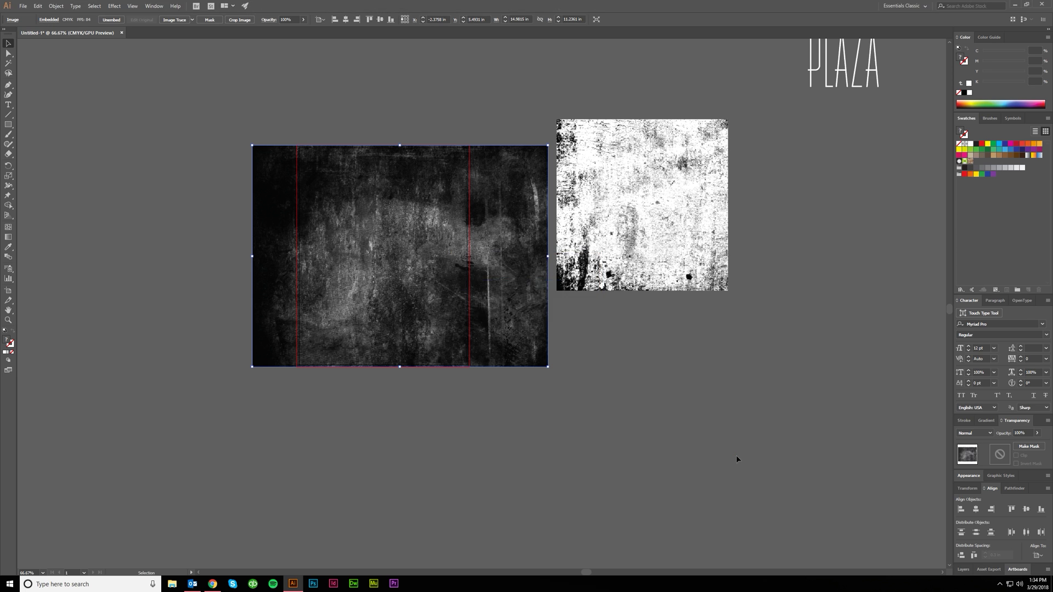
click(736, 455)
Inspect the traced texture's detail up close and review its Image Trace settings.
scroll(425, 304, up, 3)
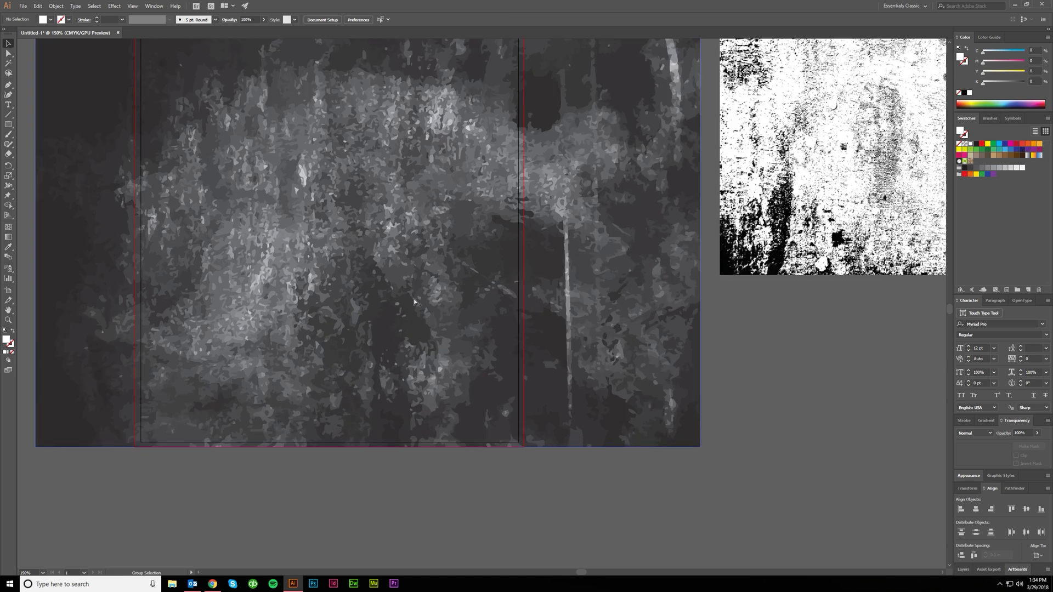
scroll(426, 304, left, 3)
scroll(432, 318, up, 2)
scroll(446, 325, down, 4)
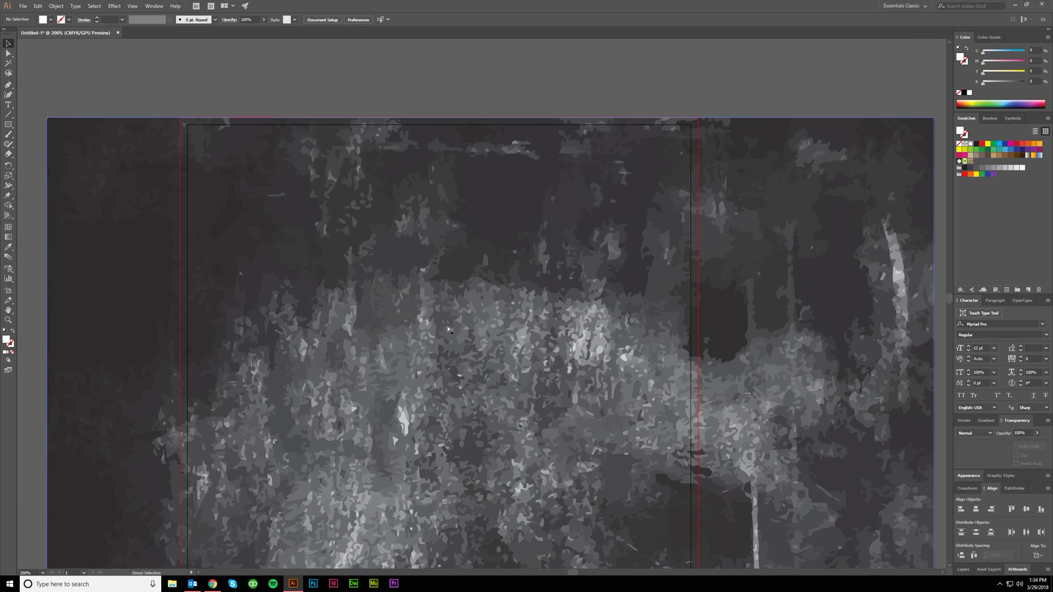
scroll(466, 423, up, 6)
scroll(466, 423, down, 5)
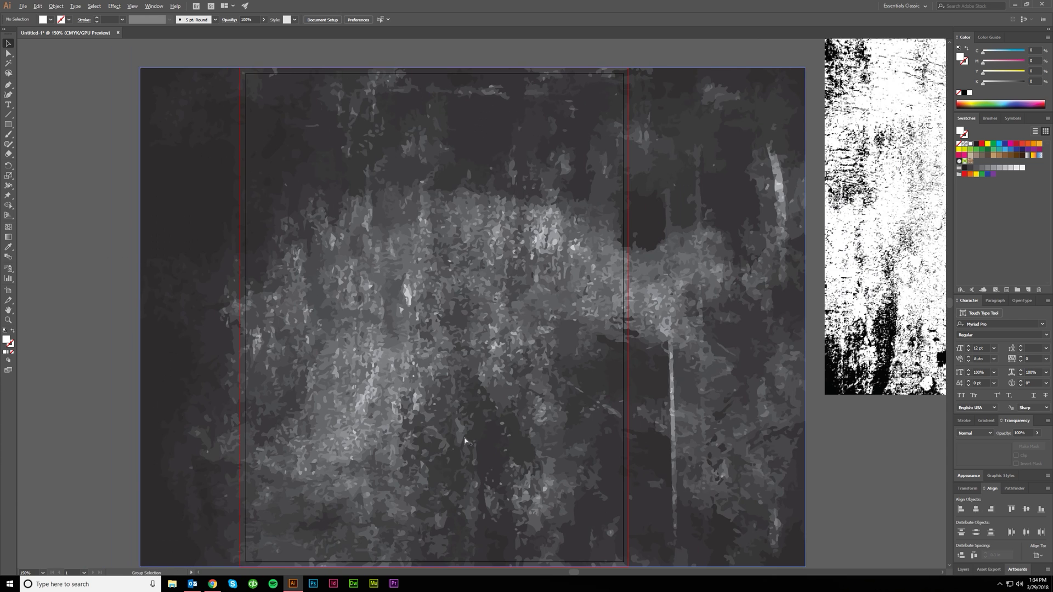
scroll(484, 506, left, 1)
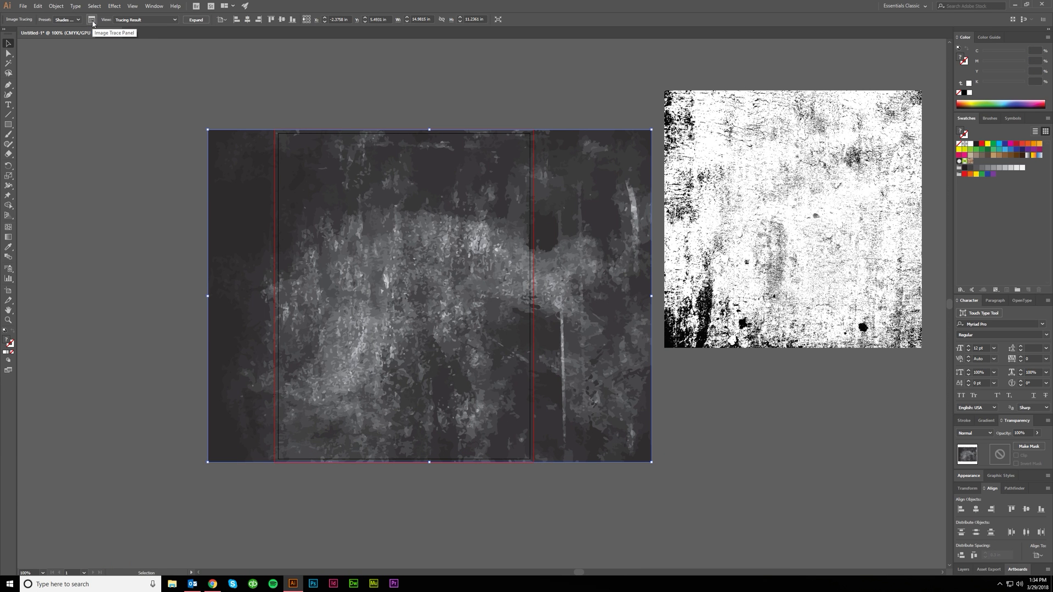
click(92, 20)
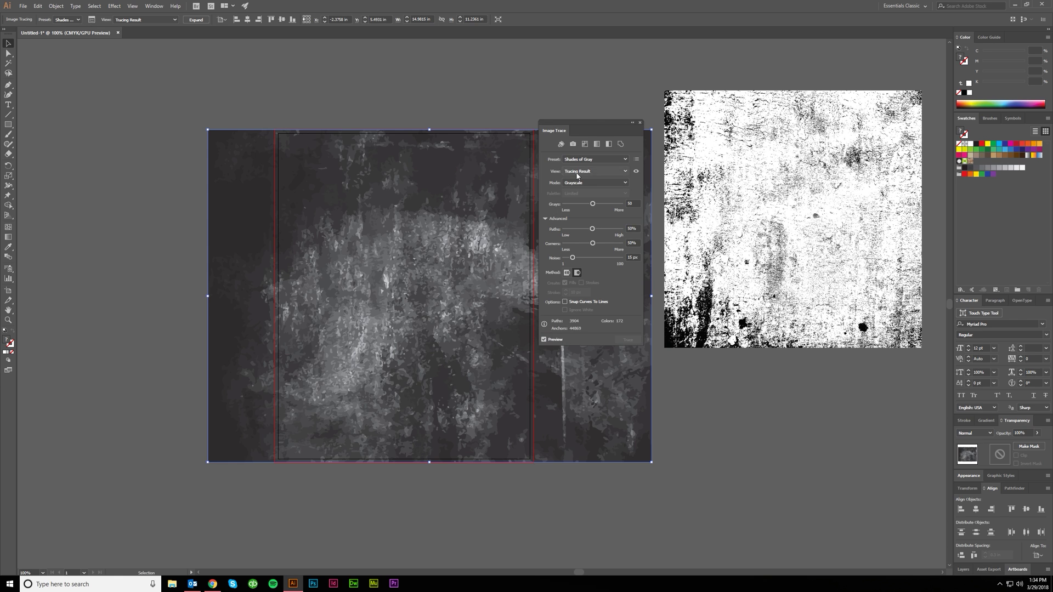
click(640, 123)
click(640, 124)
click(402, 344)
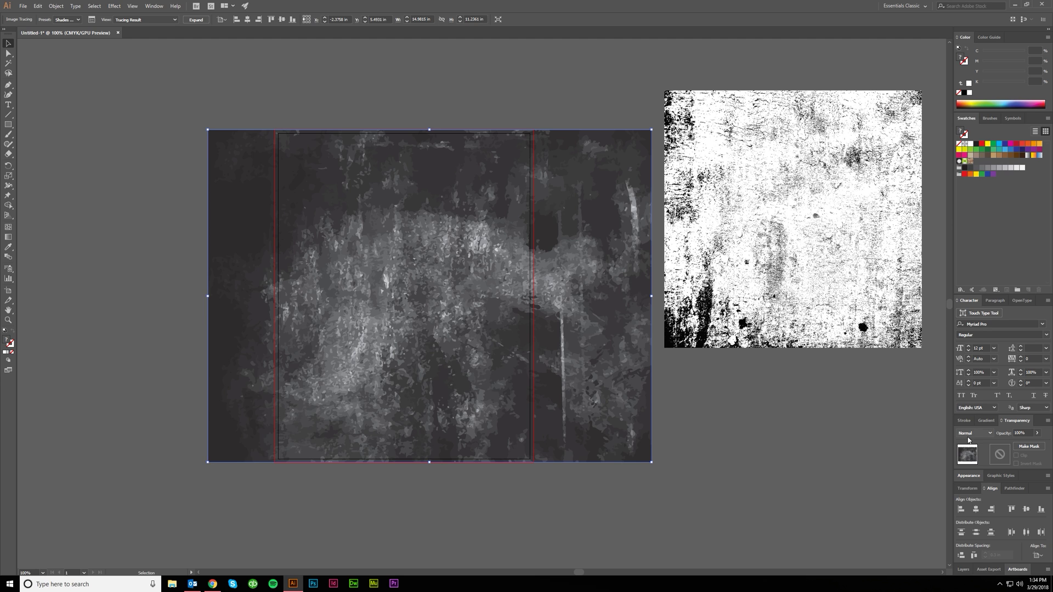
Move the traced texture aside to expose the red rectangle beneath it, and undo the move.
click(847, 460)
drag(554, 367, 246, 374)
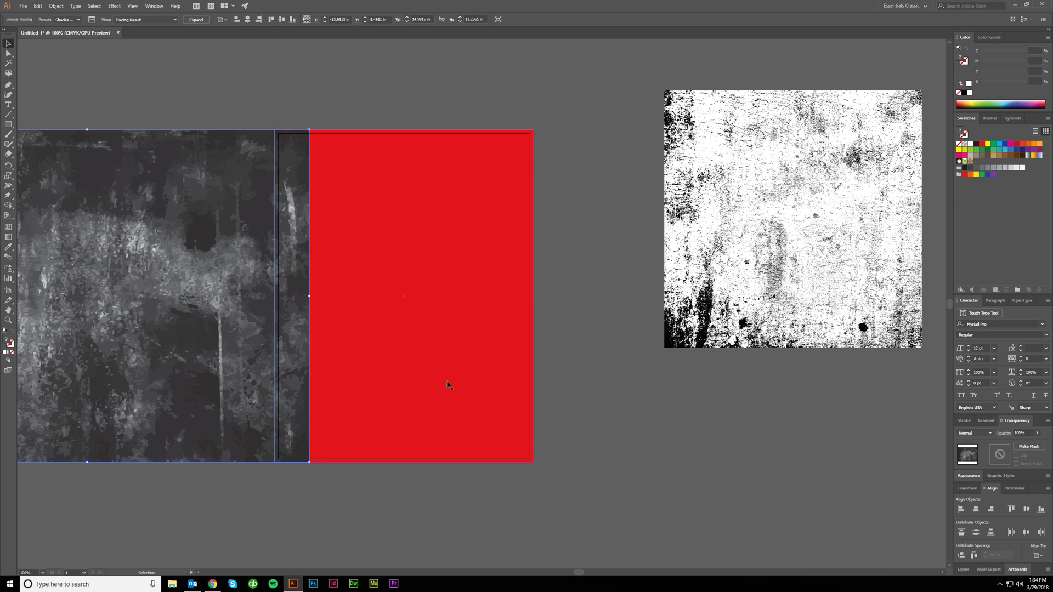
key(ctrl+z)
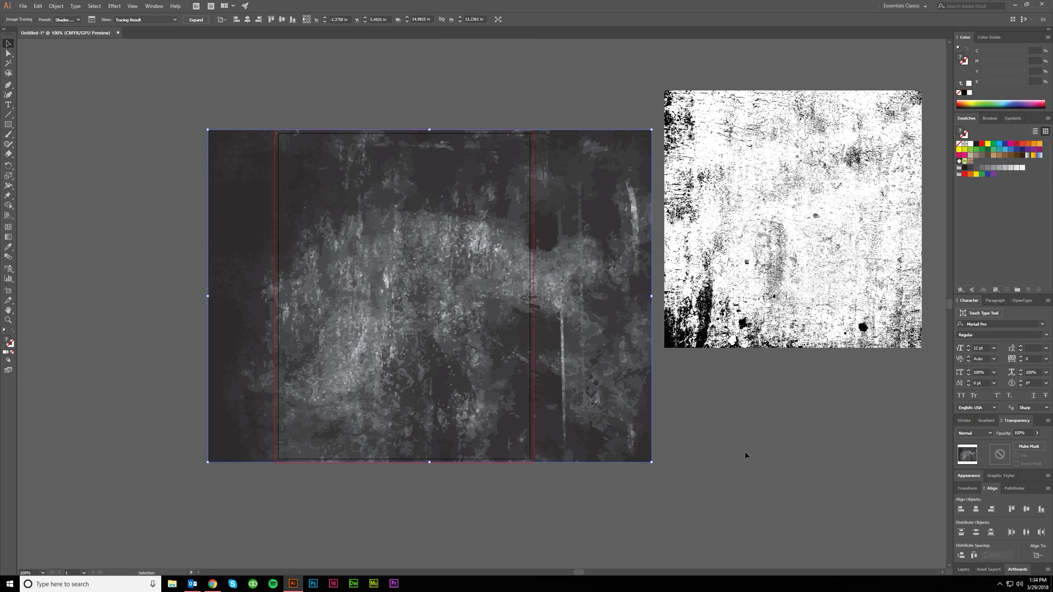
Set the traced texture's blending mode to Multiply over the red rectangle.
click(975, 434)
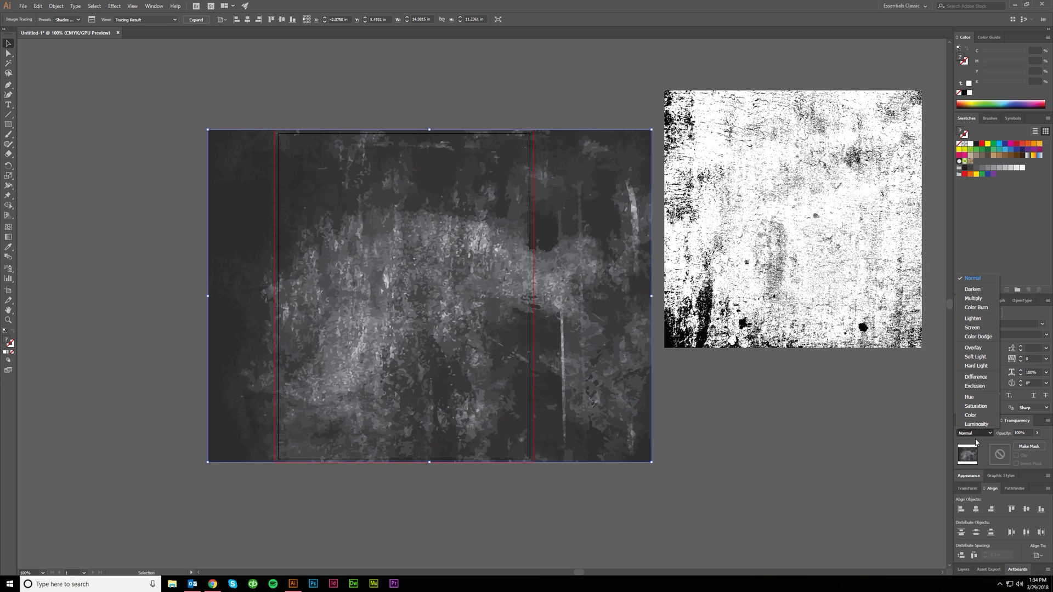
click(973, 299)
click(731, 529)
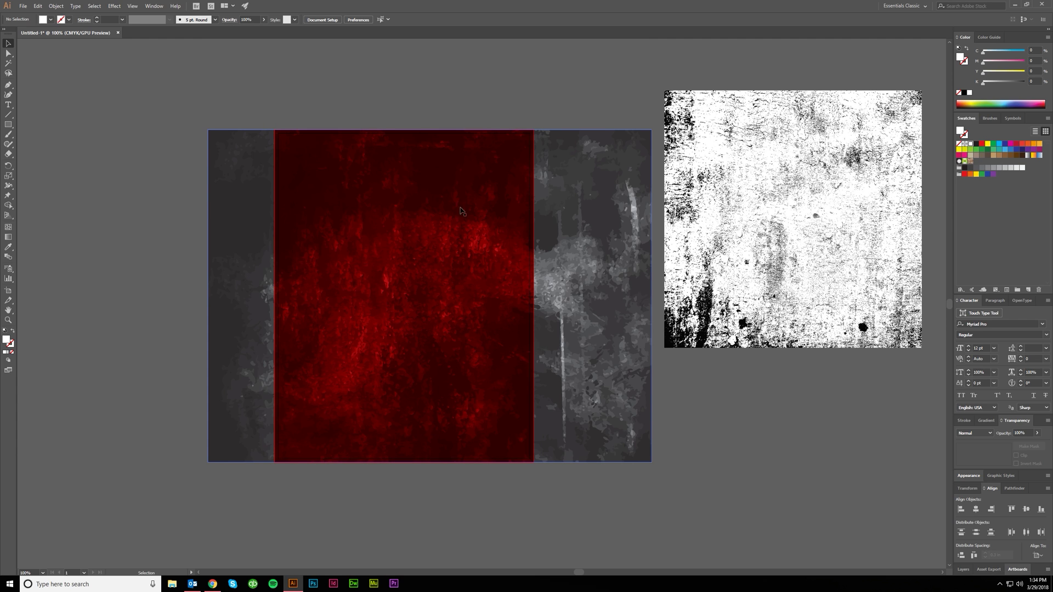
click(379, 402)
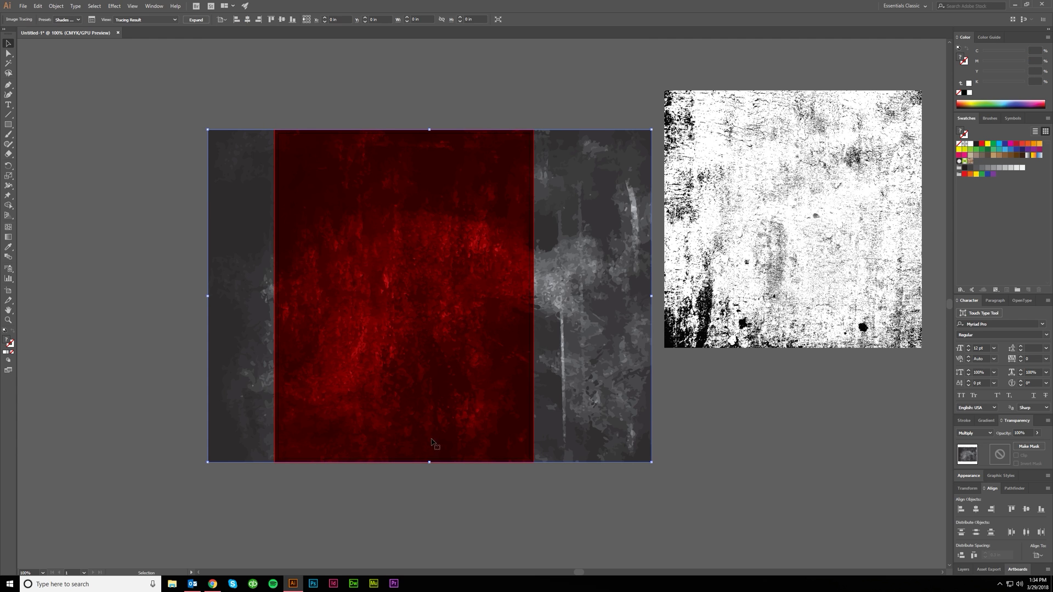
click(570, 500)
Slide the multiplied texture across the red rectangle and settle it slightly left of its original position, still covering the full rectangle.
drag(607, 431, 484, 430)
click(531, 421)
key(a)
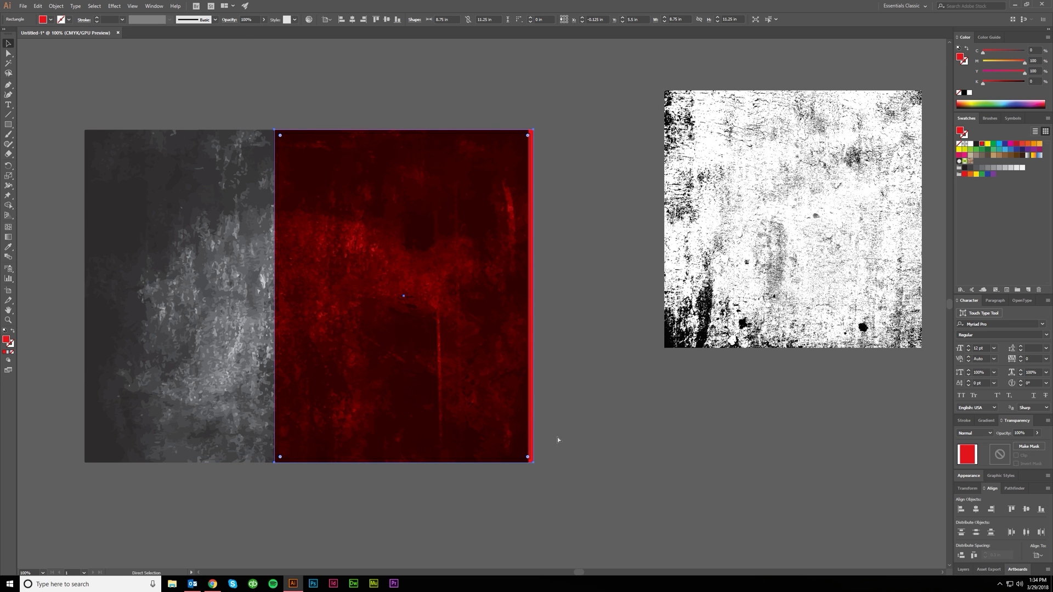
click(473, 526)
drag(243, 415, 307, 414)
mouse_move(246, 406)
mouse_down()
mouse_move(222, 406)
mouse_move(313, 411)
mouse_up()
click(383, 521)
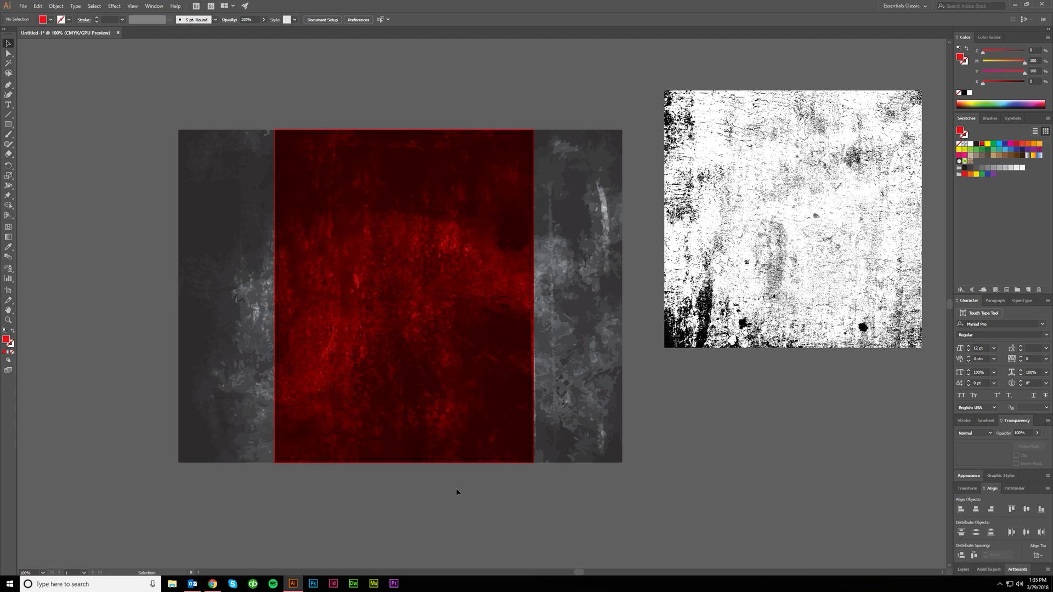
Paste a copy of the red rectangle in place, in front of the traced texture.
key(ctrl)
key(ctrl+z)
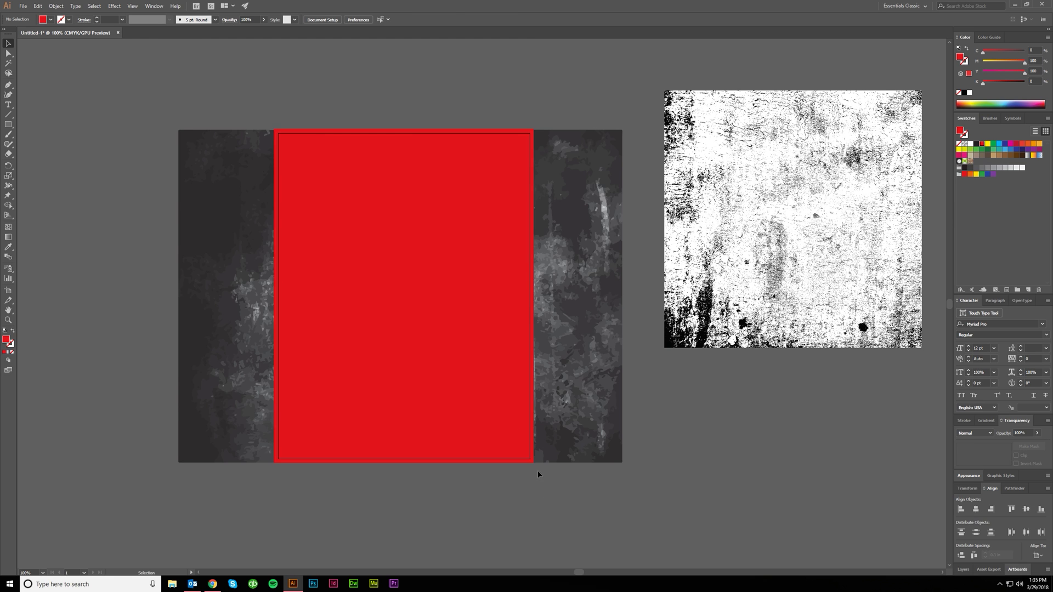
key(ctrl+z)
key(ctrl+shift+z)
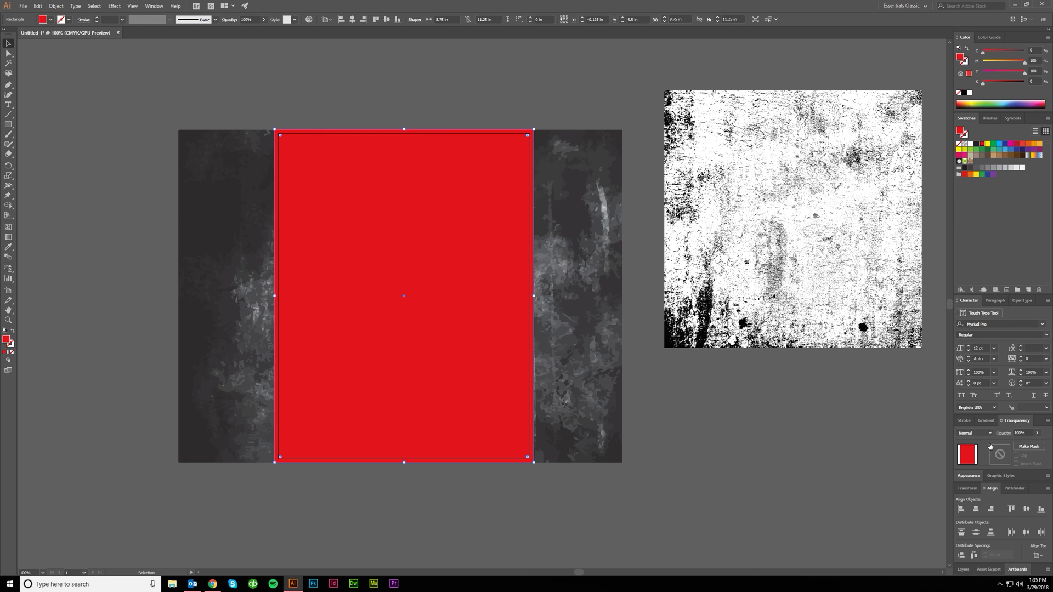
Compare the Soft Light, Hard Light and Overlay blending modes on the front red rectangle and settle on Soft Light.
click(984, 434)
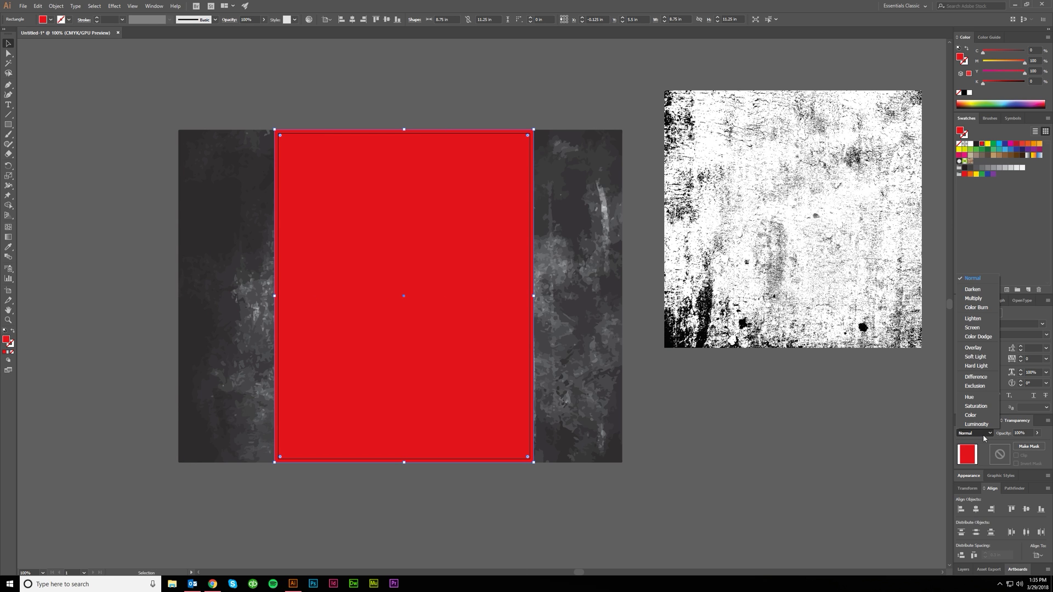
click(975, 359)
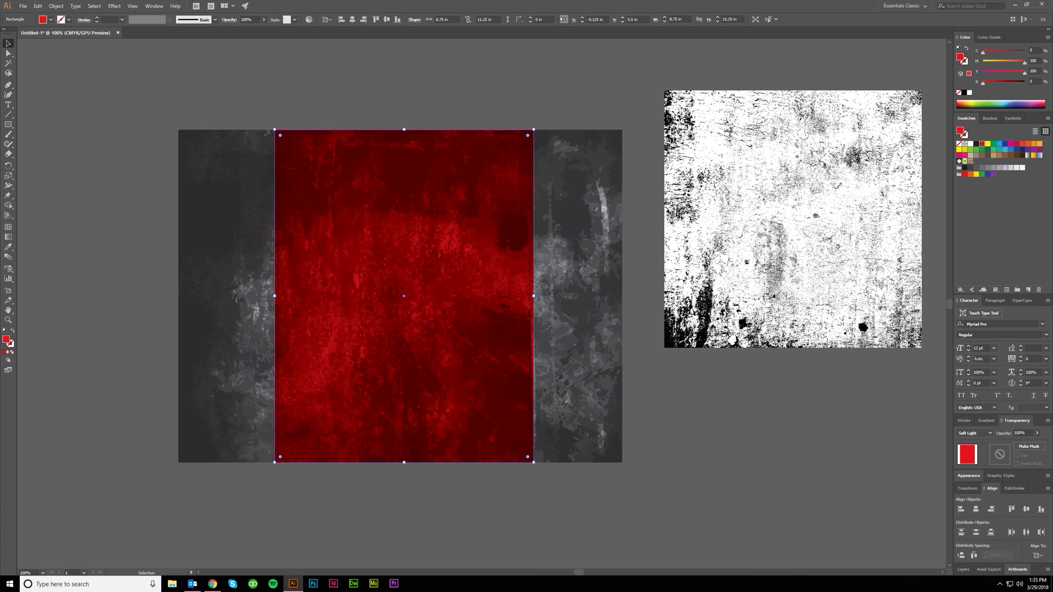
click(976, 434)
click(974, 367)
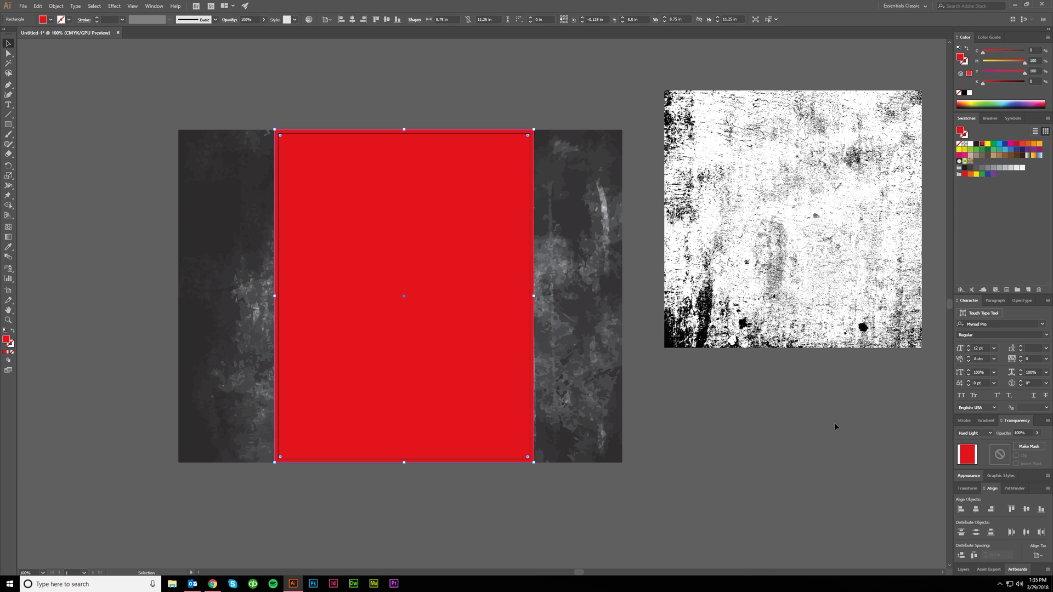
click(976, 434)
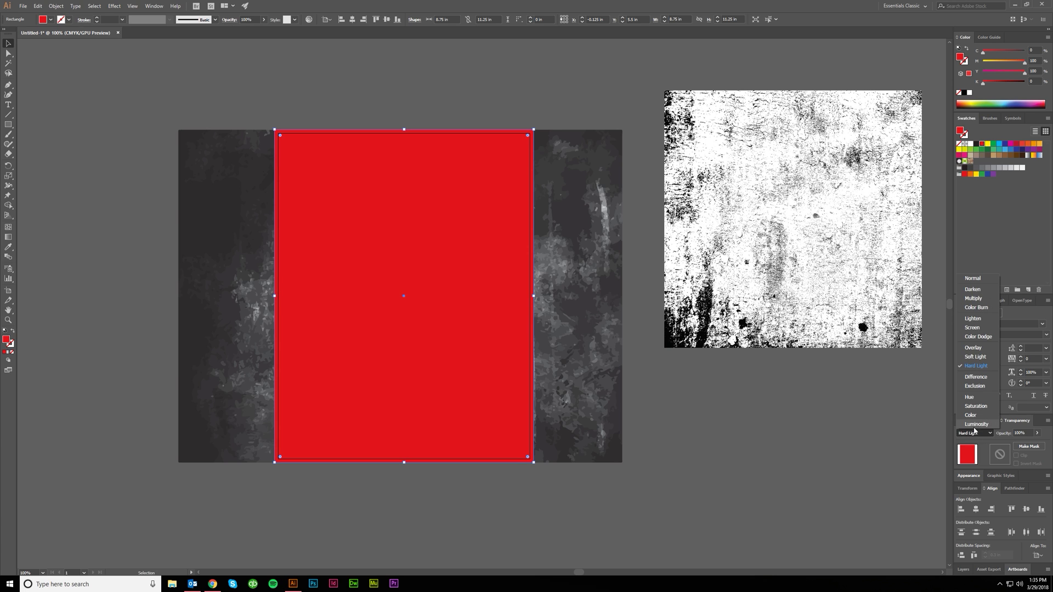
click(973, 348)
click(976, 434)
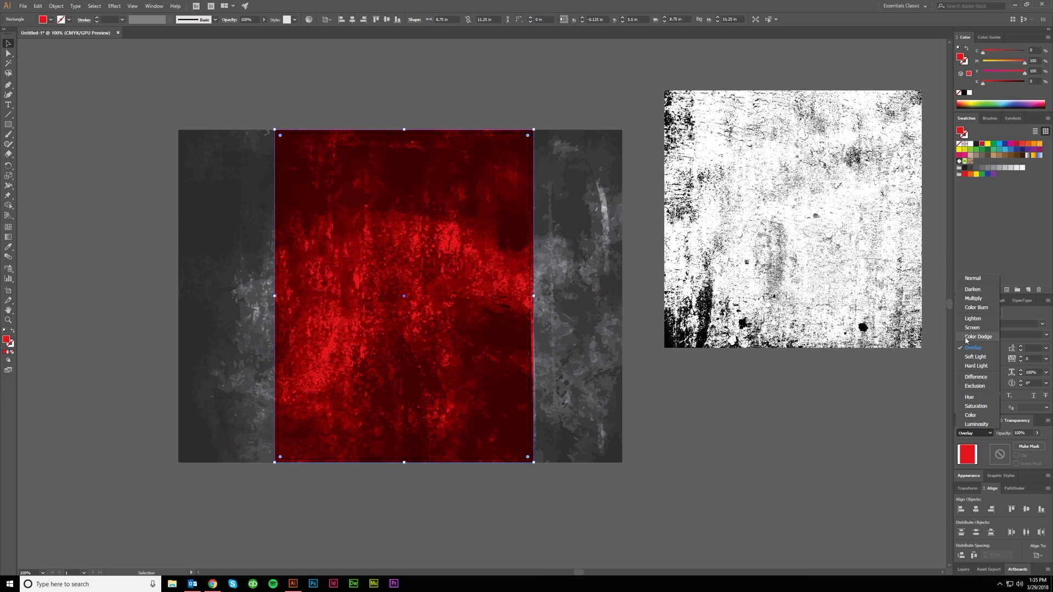
click(976, 358)
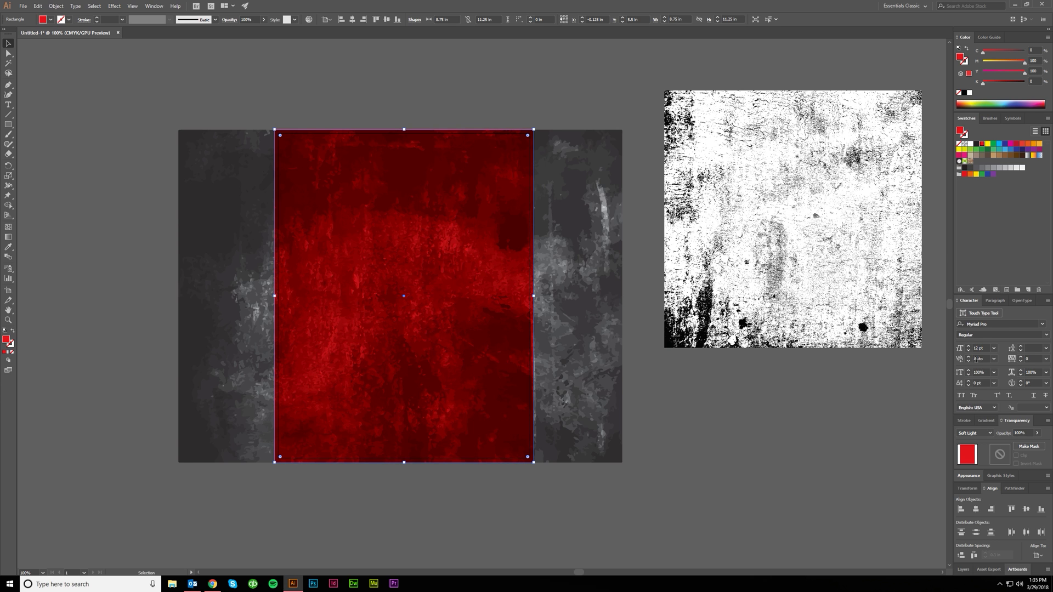
click(696, 482)
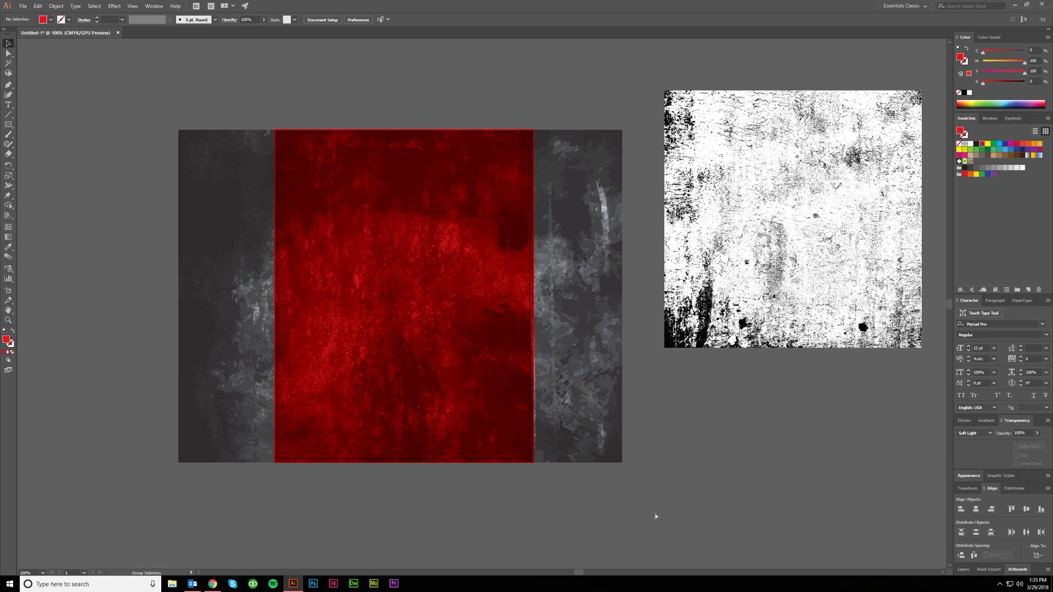
Reduce the traced texture's opacity to 50% and expand the tracing into vector paths.
scroll(655, 514, down, 1)
scroll(606, 529, up, 1)
click(407, 242)
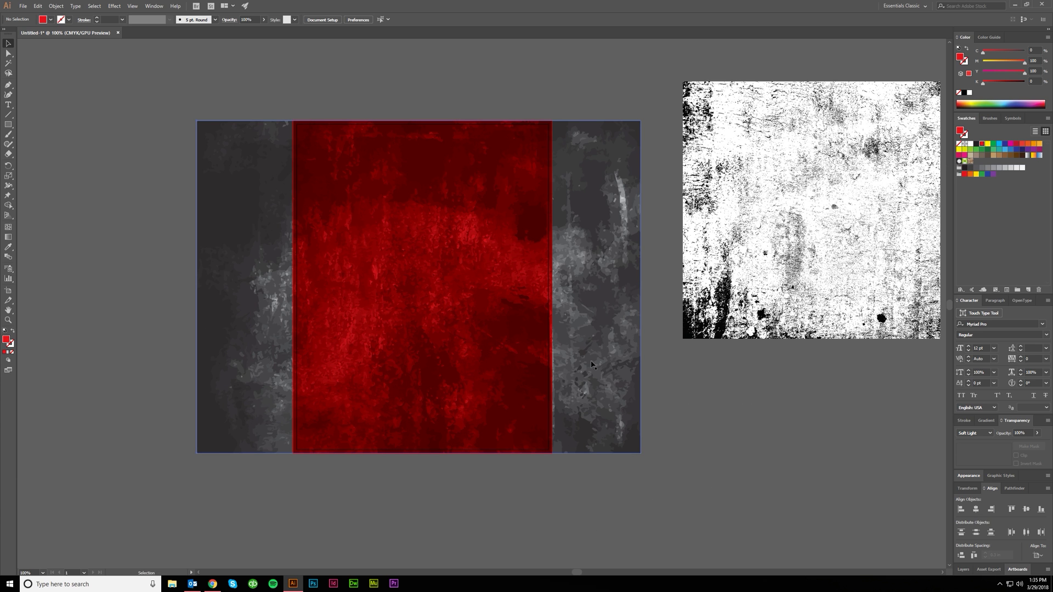
click(1019, 434)
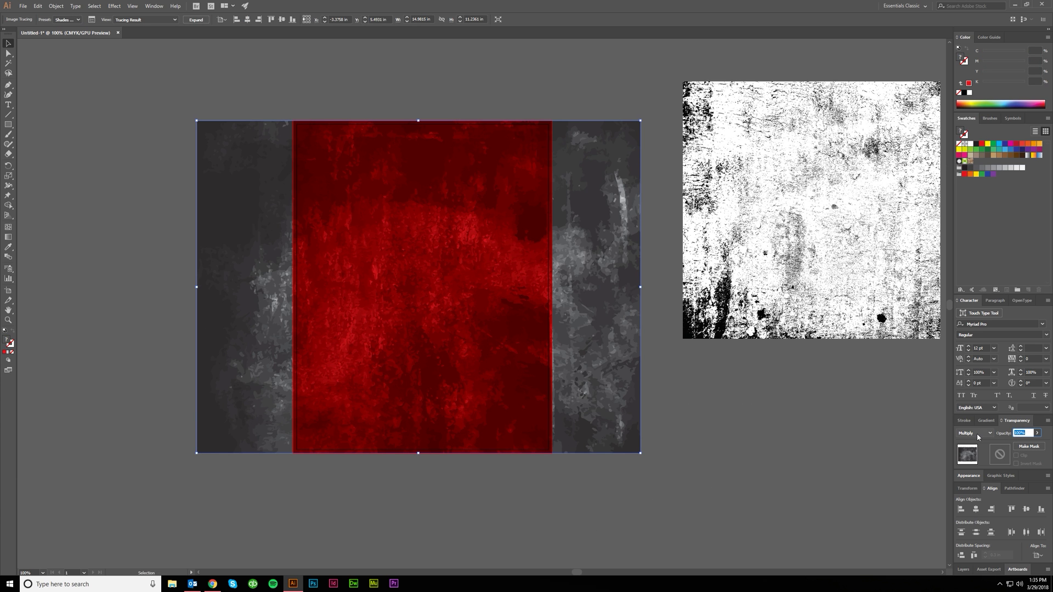
text(50)
key(Return)
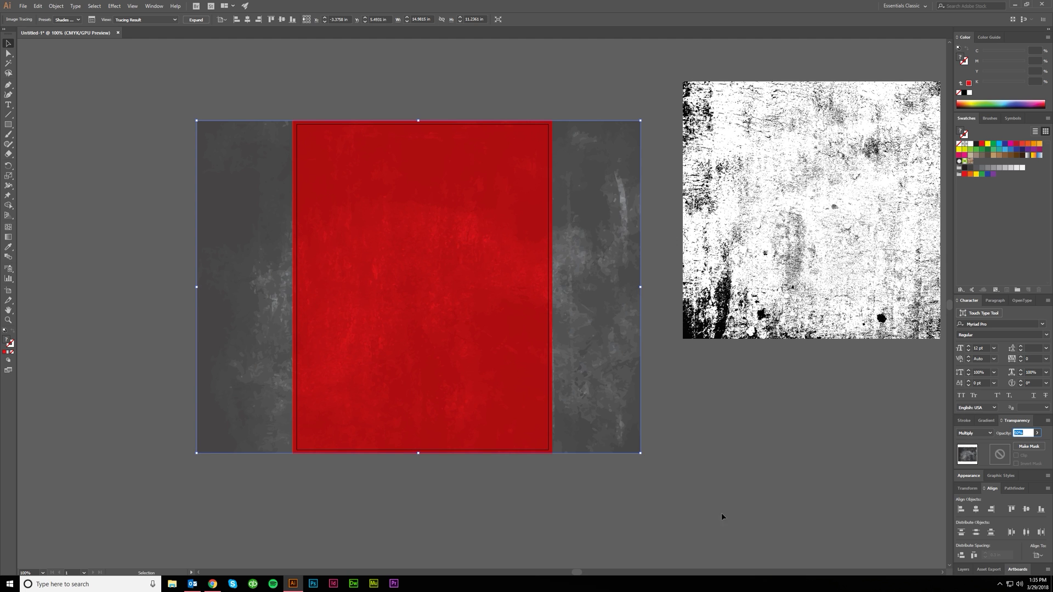
click(202, 23)
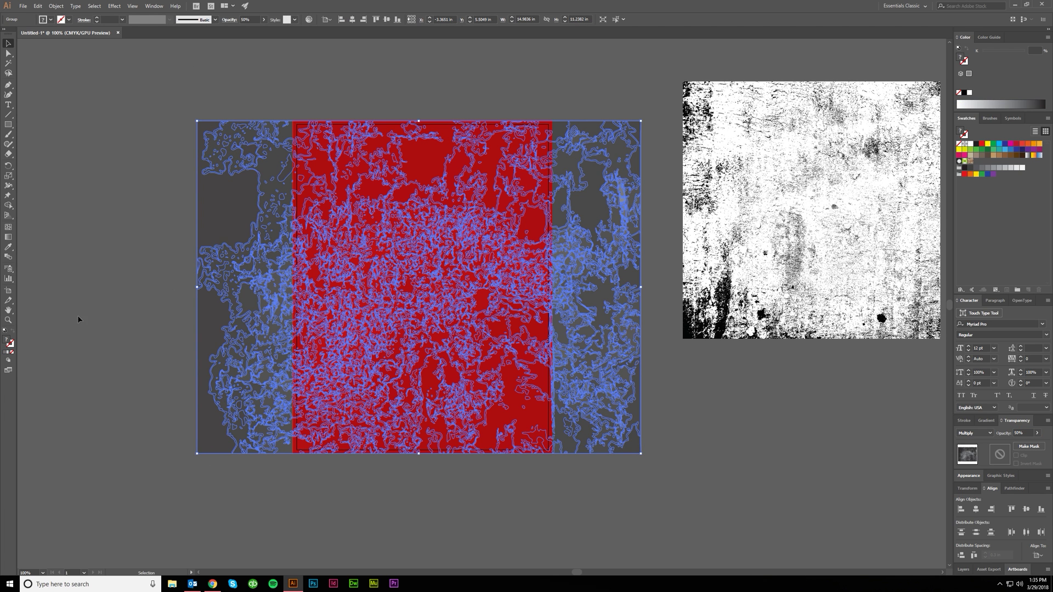
click(150, 385)
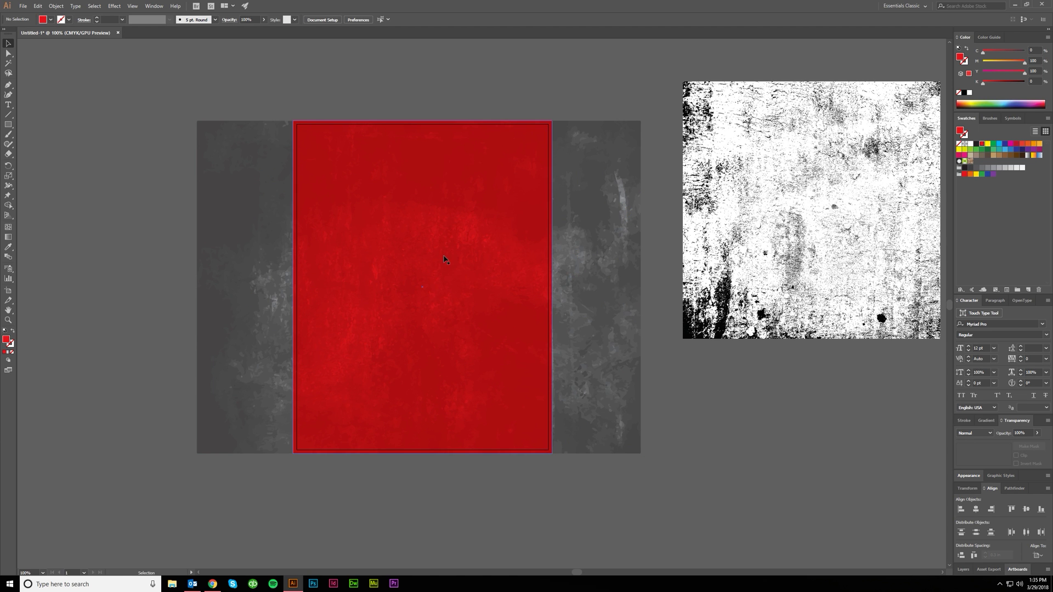
Move the front red rectangle aside to compare the texture without it, and undo the move.
drag(445, 259, 177, 277)
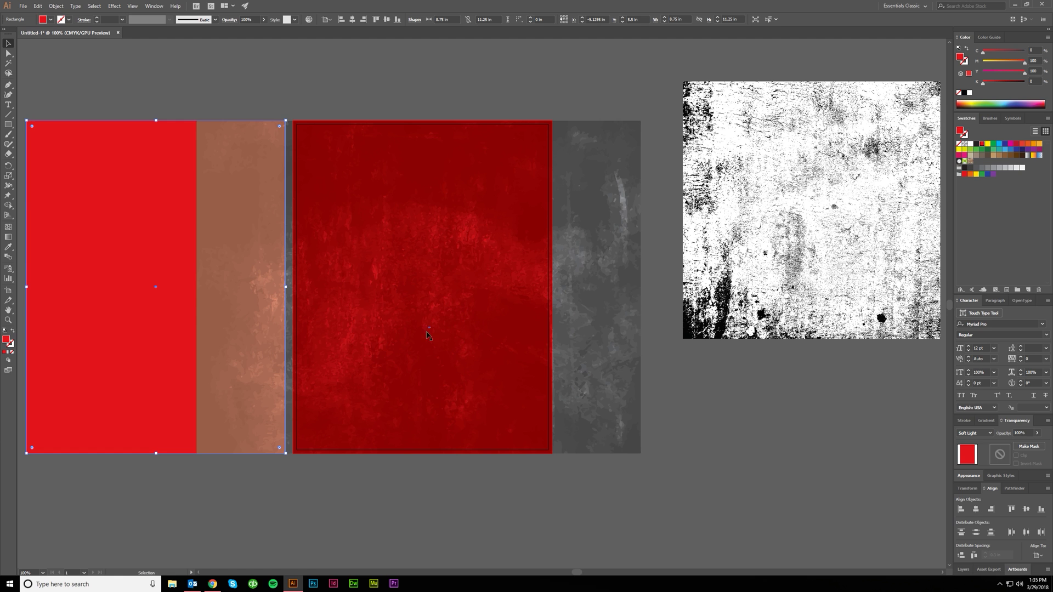
key(ctrl+z)
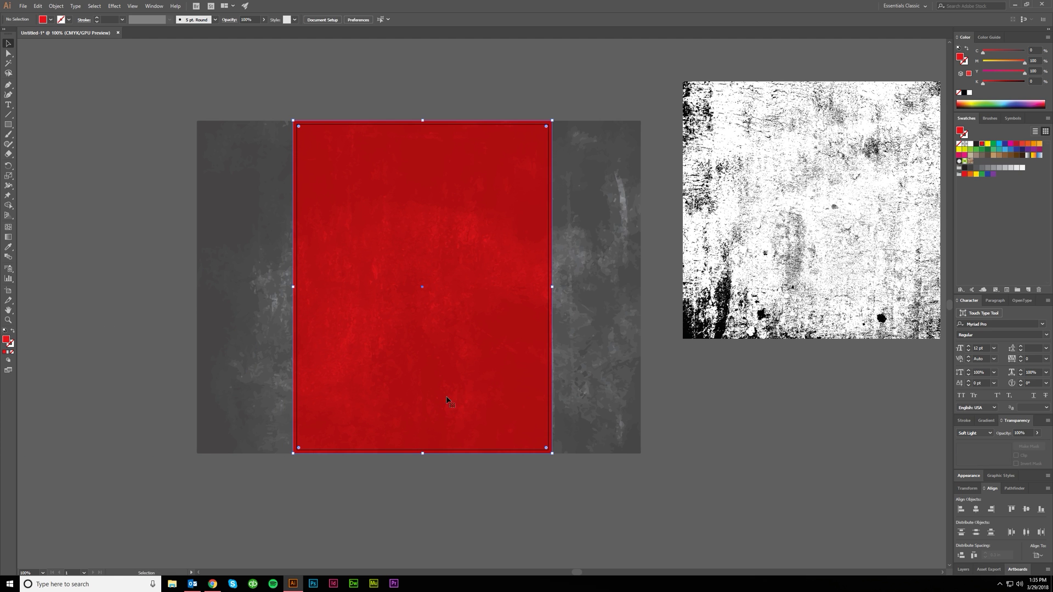
click(447, 401)
click(631, 387)
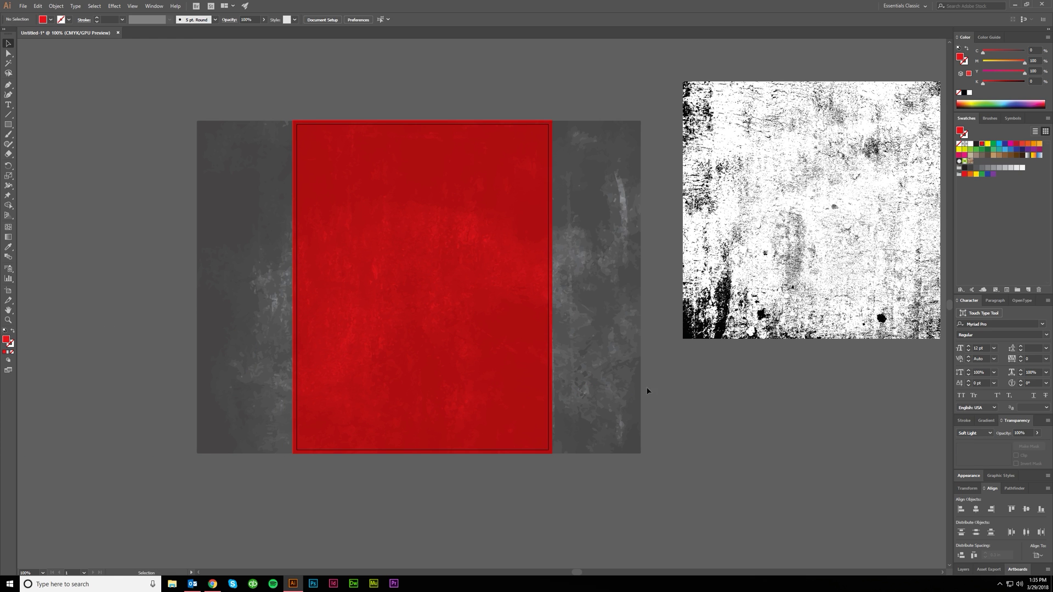
click(768, 470)
alt+scroll(746, 474, down, 1)
alt+scroll(656, 473, up, 1)
click(555, 438)
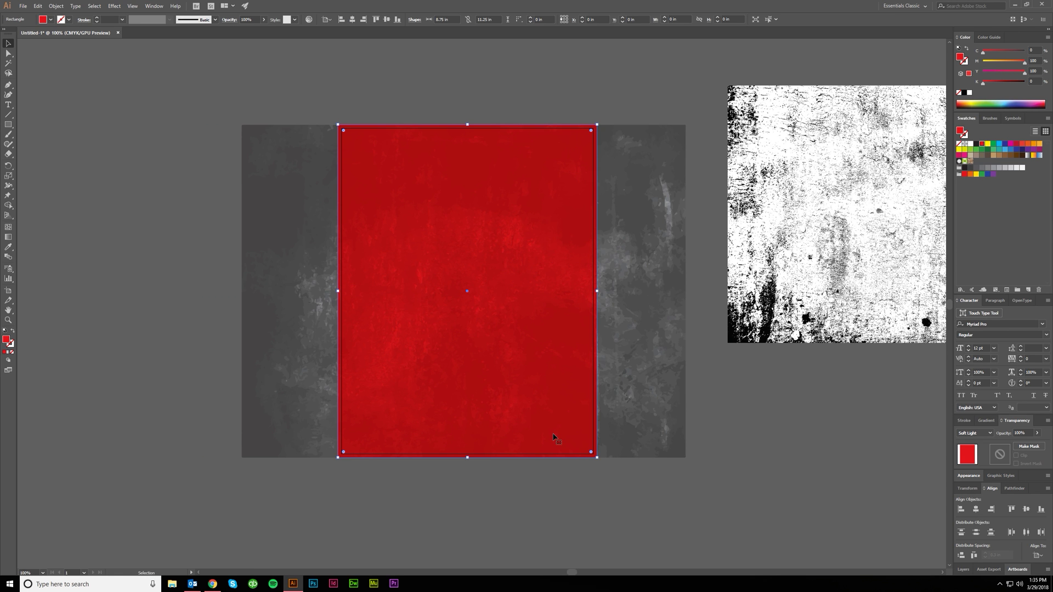
ctrl+scroll(554, 459, right, 1)
click(524, 515)
Try squeezing the expanded texture from both sides to the red rectangle's width, and undo the resizing.
click(636, 329)
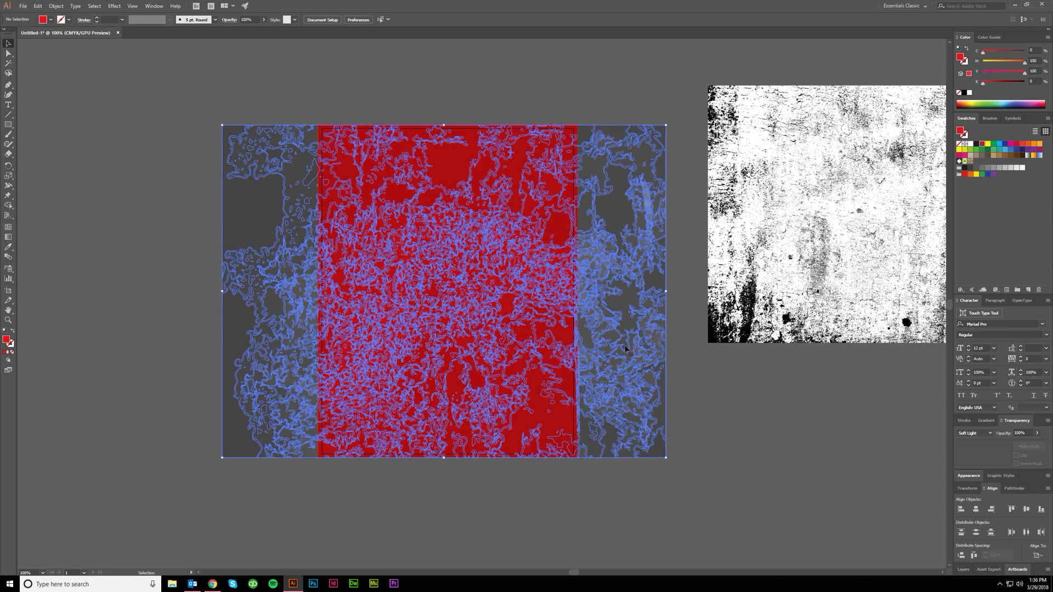
drag(666, 291, 577, 298)
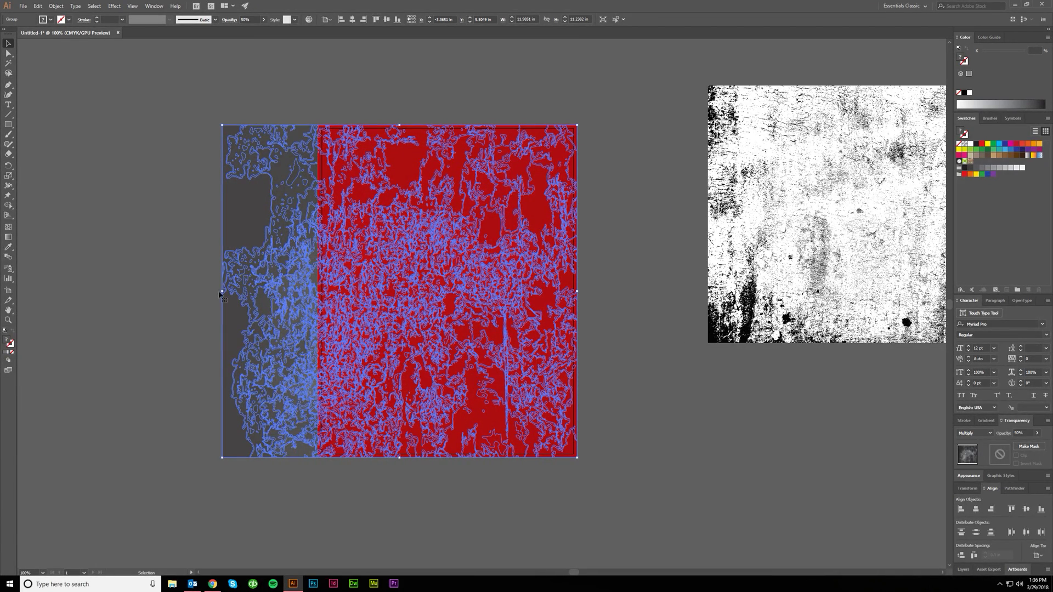
drag(220, 293, 319, 278)
click(268, 390)
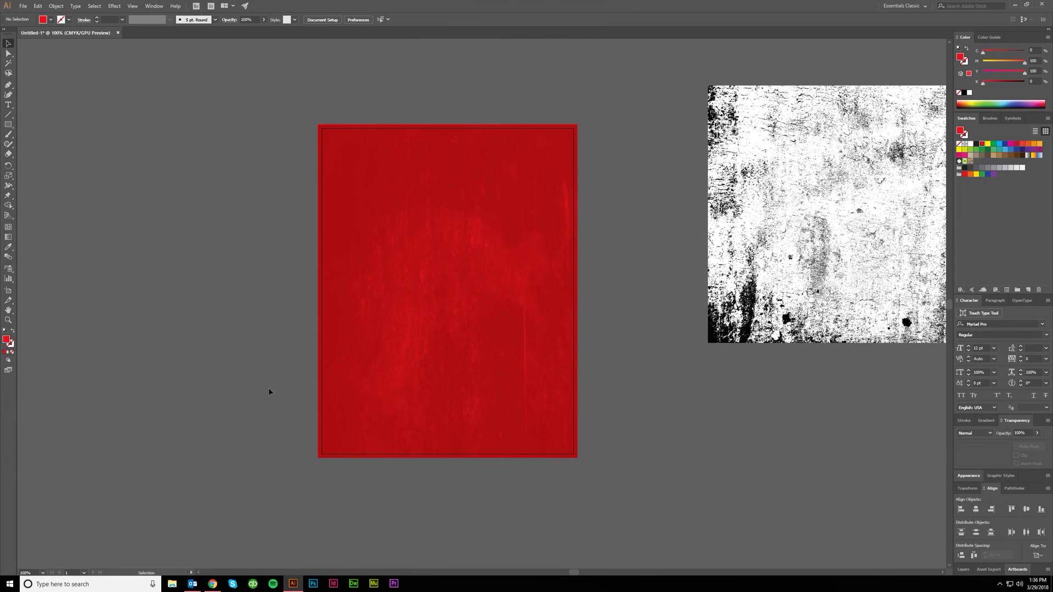
key(ctrl+minus)
scroll(295, 496, left, 1)
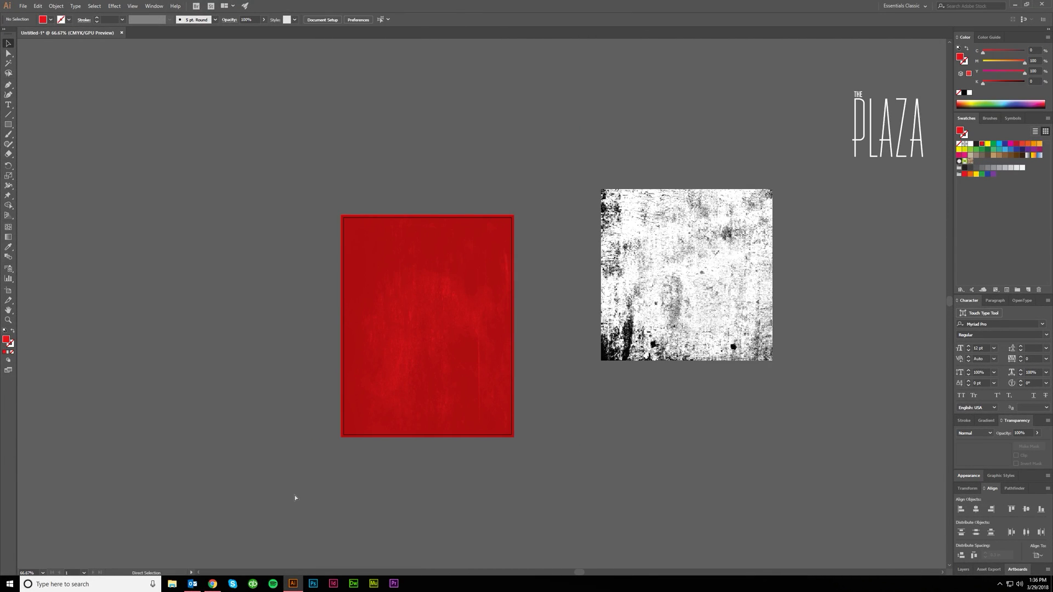
key(ctrl+z)
key(ctrl+z)
click(595, 502)
Paste another copy of the red rectangle in front and use it as a clipping mask to crop the expanded texture.
scroll(494, 492, up, 1)
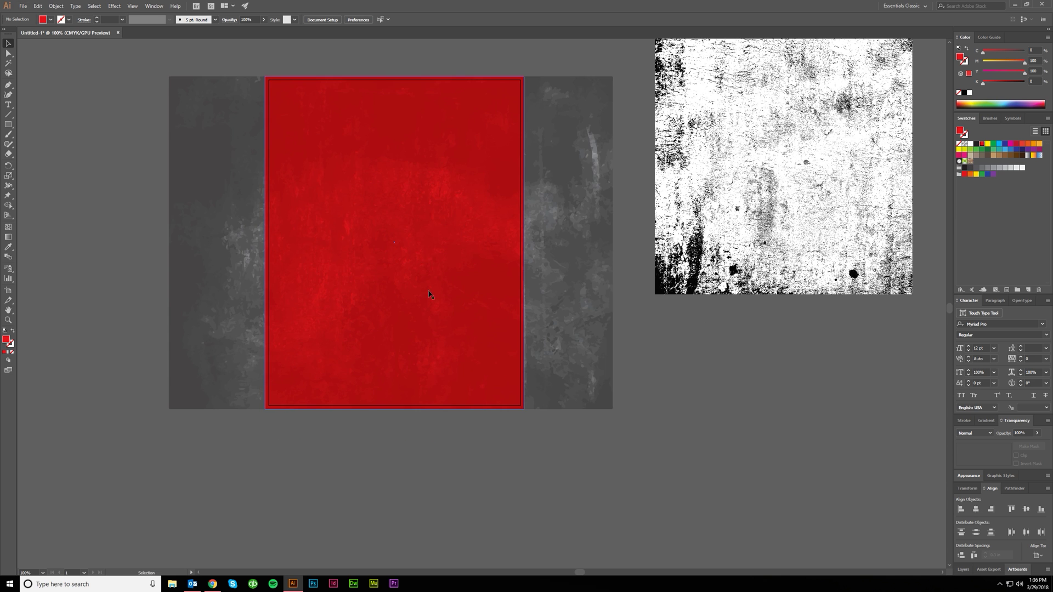
scroll(242, 211, up, 1)
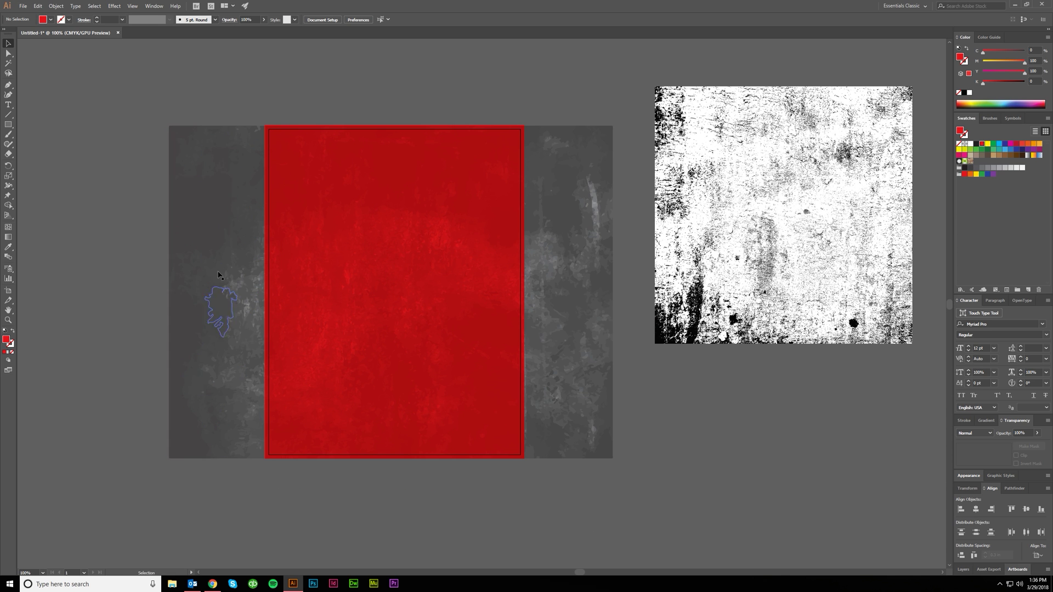
click(339, 369)
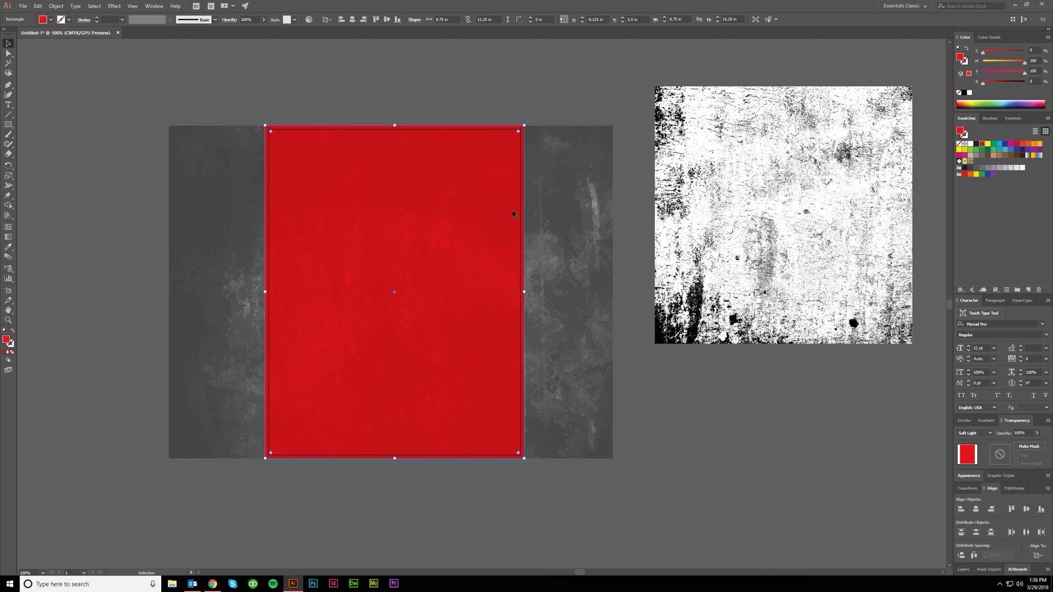
shift+click(563, 213)
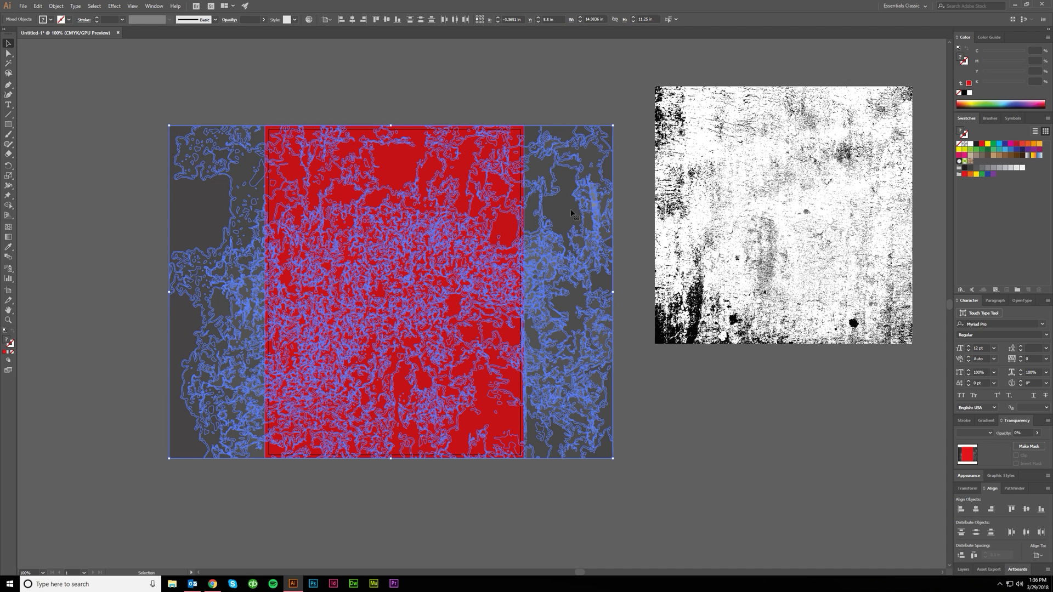
right_click(567, 213)
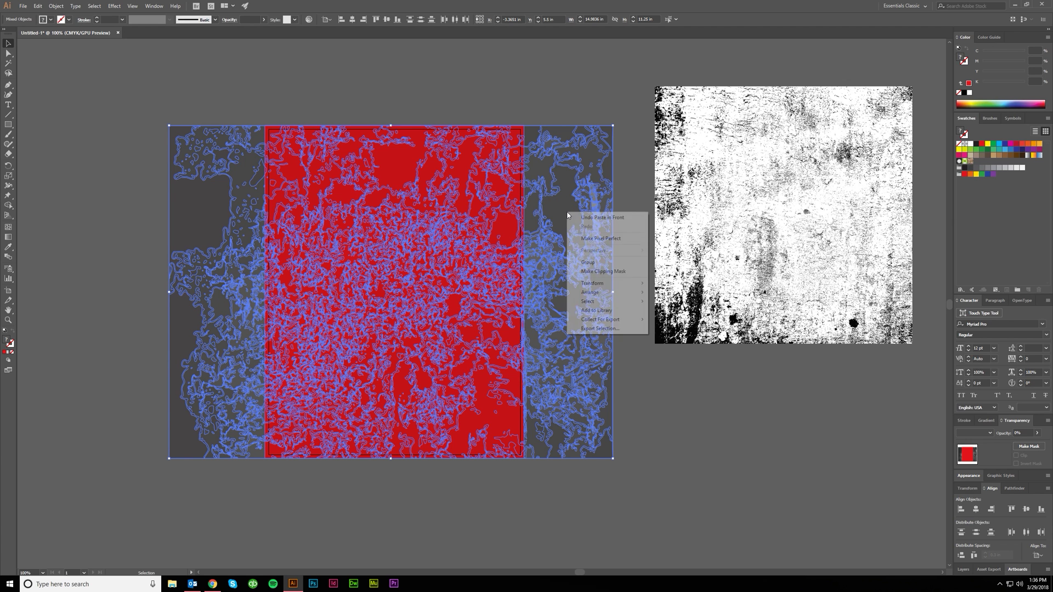
click(594, 271)
click(621, 372)
scroll(606, 373, left, 2)
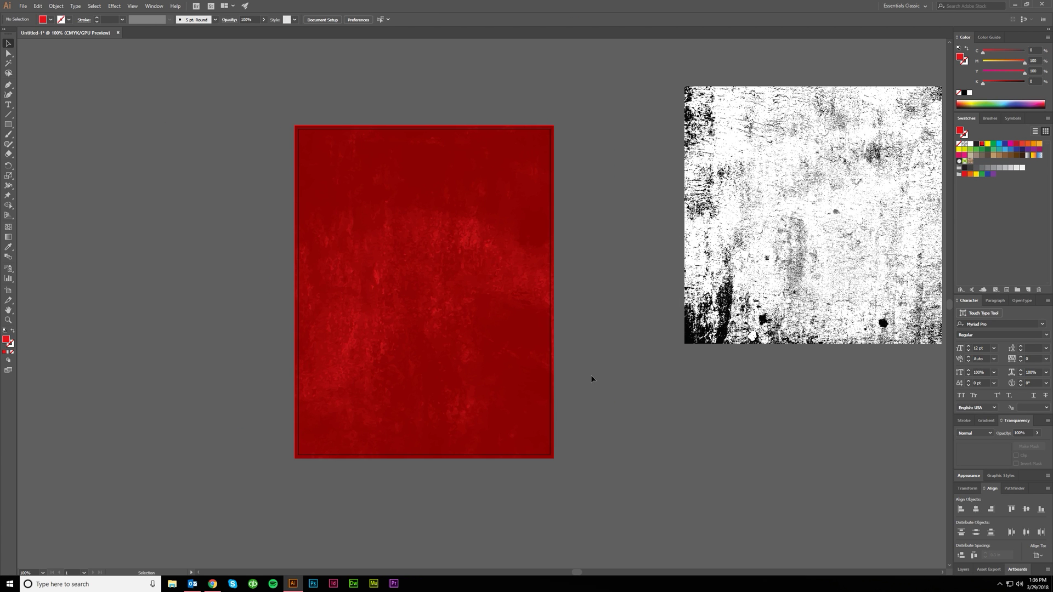
Send the clipped texture backward, behind the red rectangle set to Soft Light.
click(541, 379)
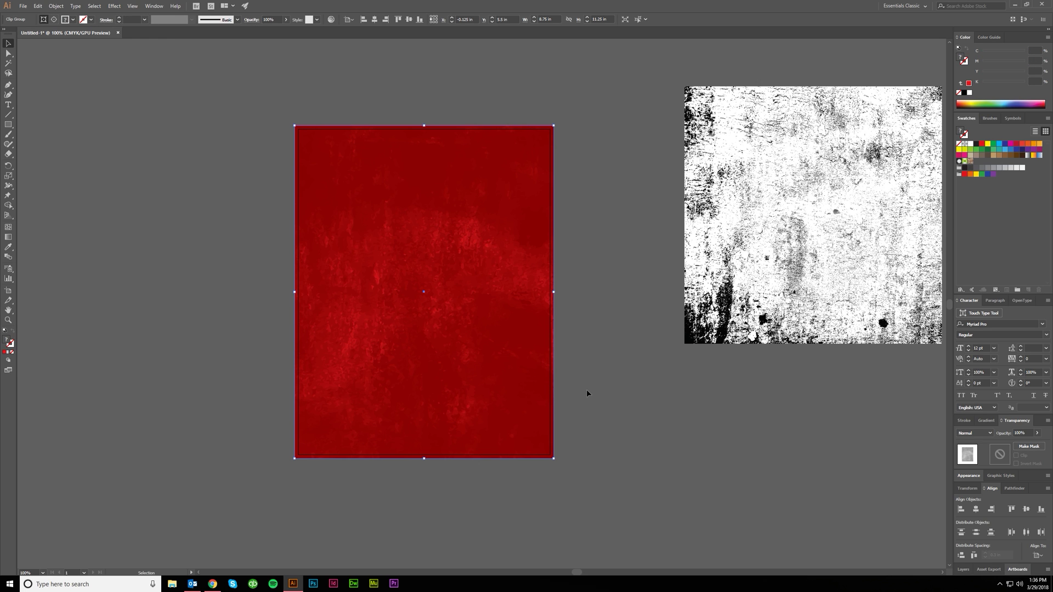
key(ctrl+[)
key(ctrl+])
key(a)
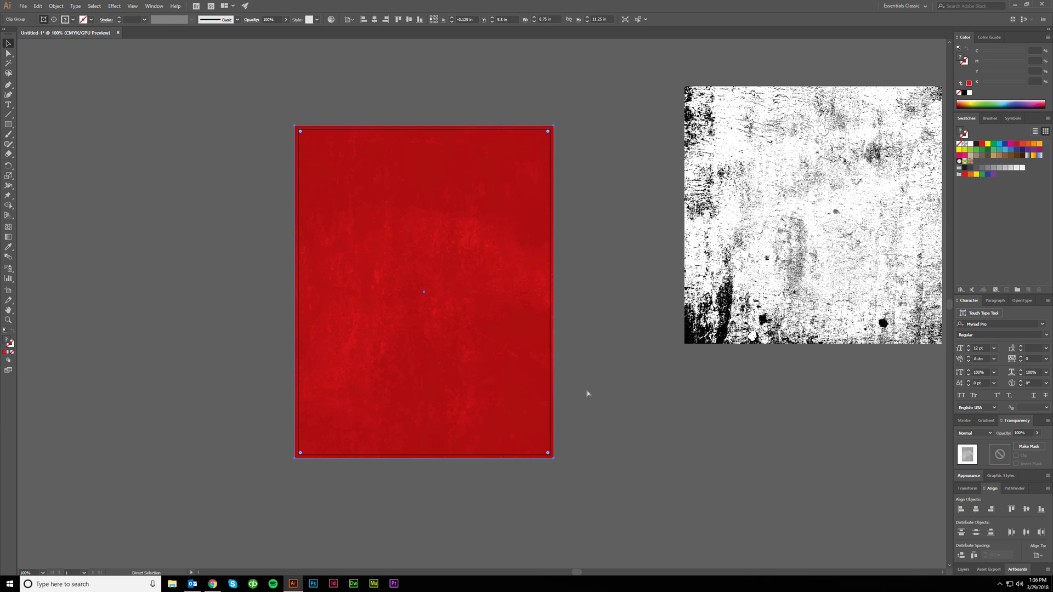
key(v)
click(587, 389)
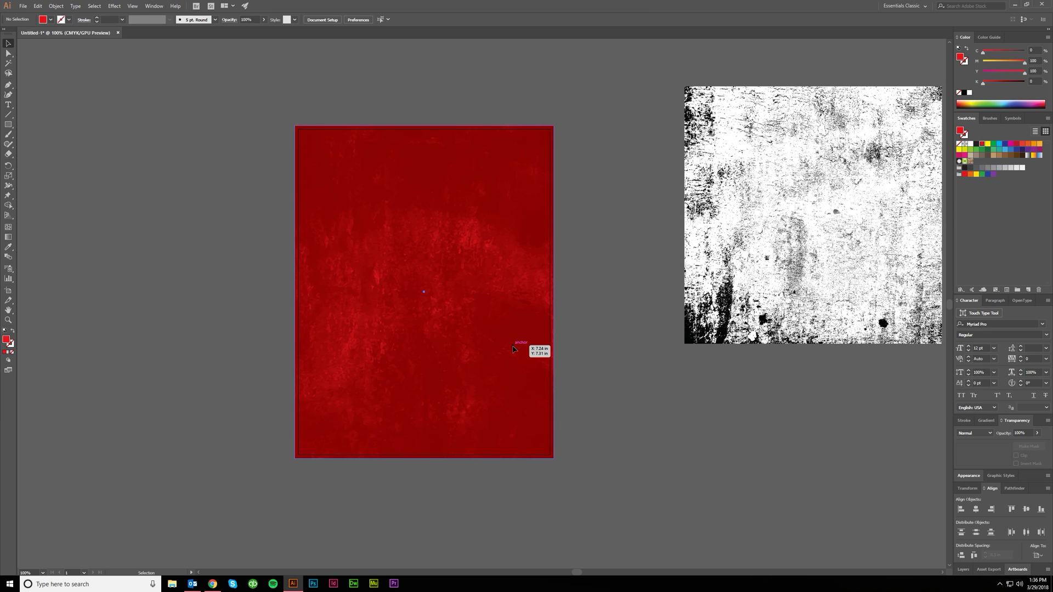
click(513, 349)
key(a)
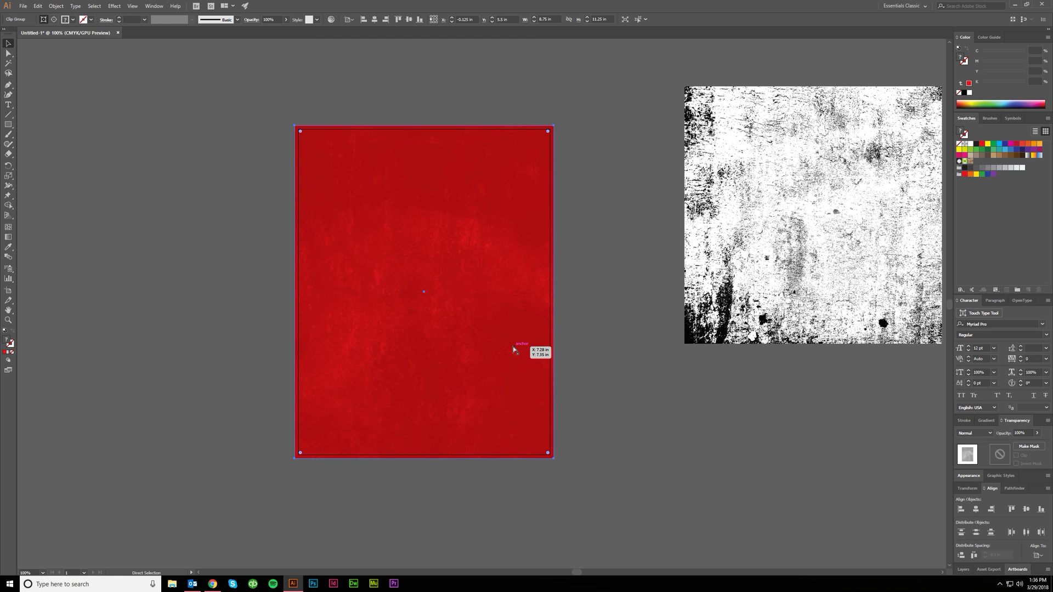
click(576, 381)
key(c)
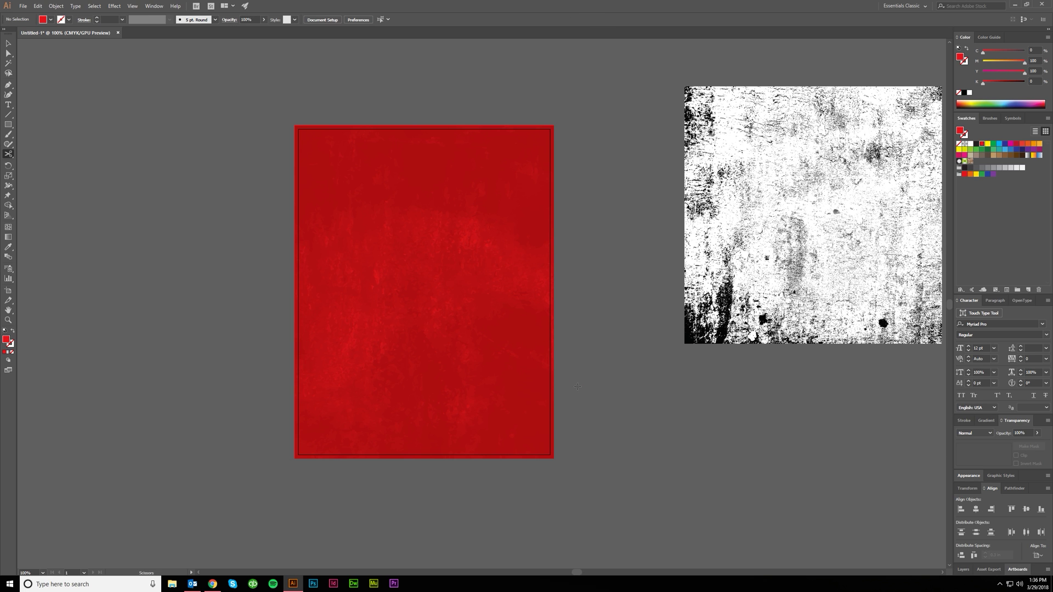
key(a)
Move The Plaza lettering close to the red background, just below the black-and-white texture image.
key(ctrl+minus)
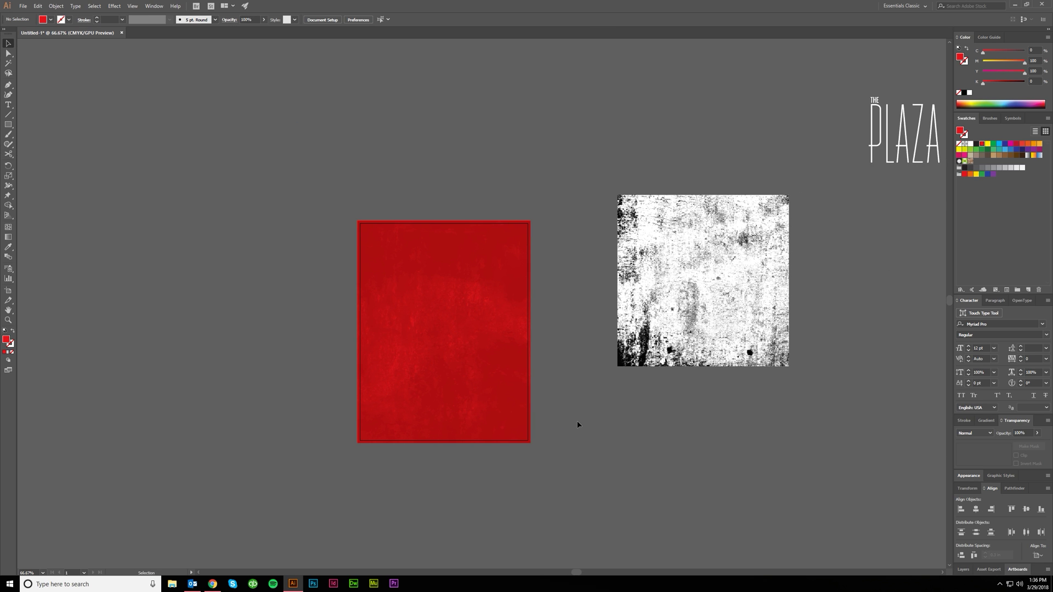
scroll(574, 430, right, 2)
scroll(658, 274, down, 2)
scroll(831, 141, right, 2)
key(v)
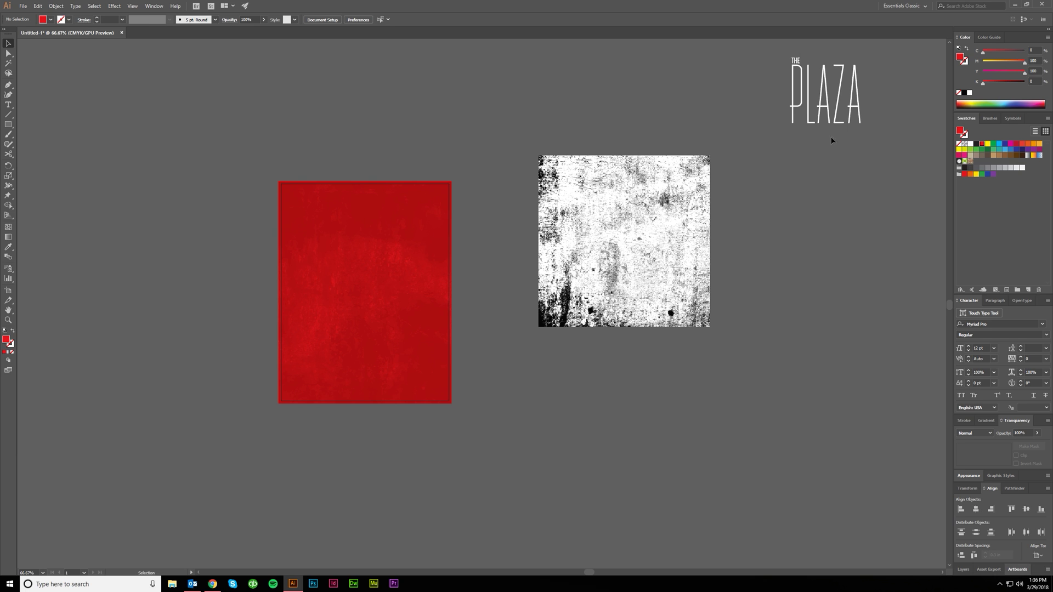
drag(830, 141, 517, 386)
click(485, 460)
Check the selection of the stacked red background objects, deselect them, and display the document's layers.
scroll(465, 461, left, 1)
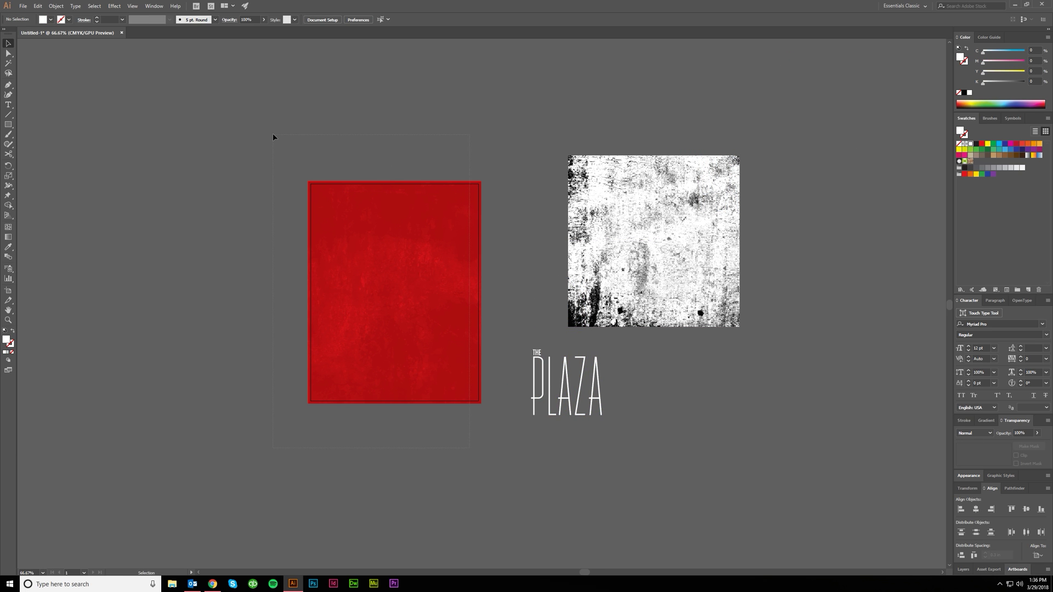
drag(273, 135, 273, 135)
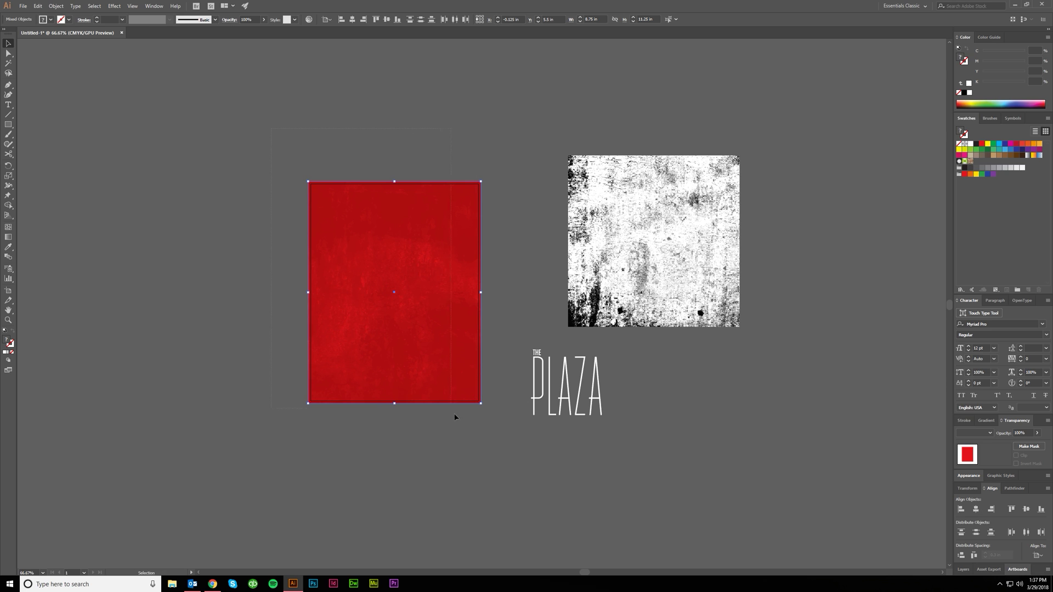
click(488, 461)
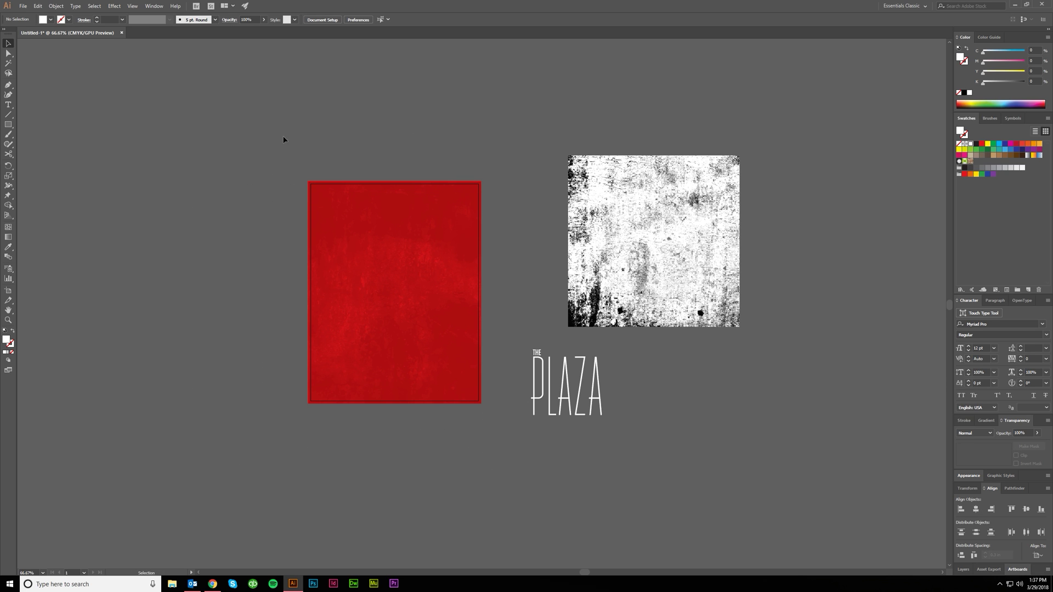
click(964, 570)
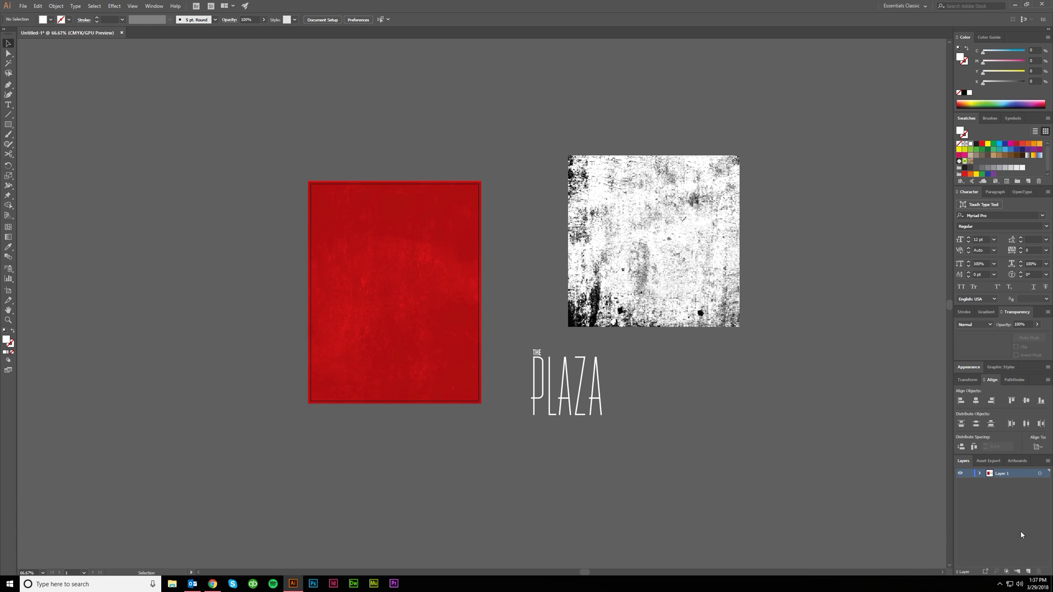
click(969, 475)
Place The Plaza lettering on the red background, group it, and center it horizontally and vertically on the artboard.
drag(538, 356, 363, 273)
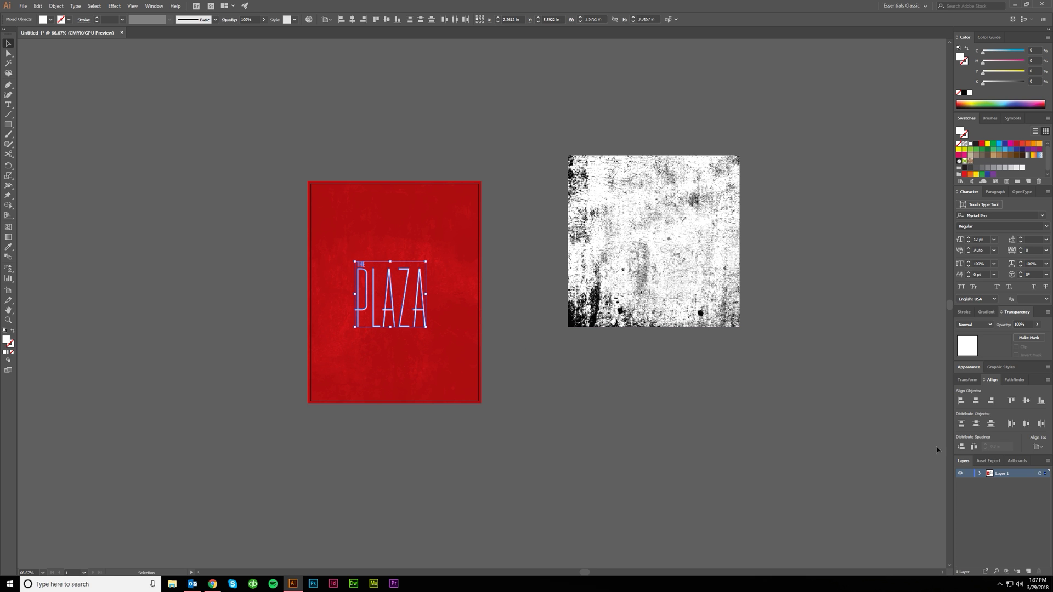
key(ctrl+g)
click(1036, 447)
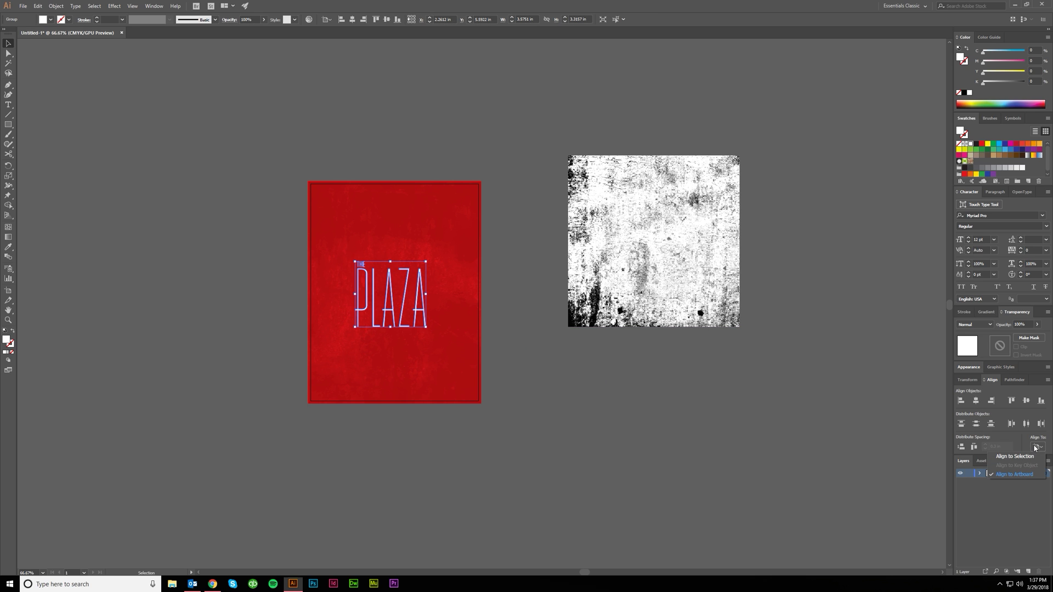
click(1013, 478)
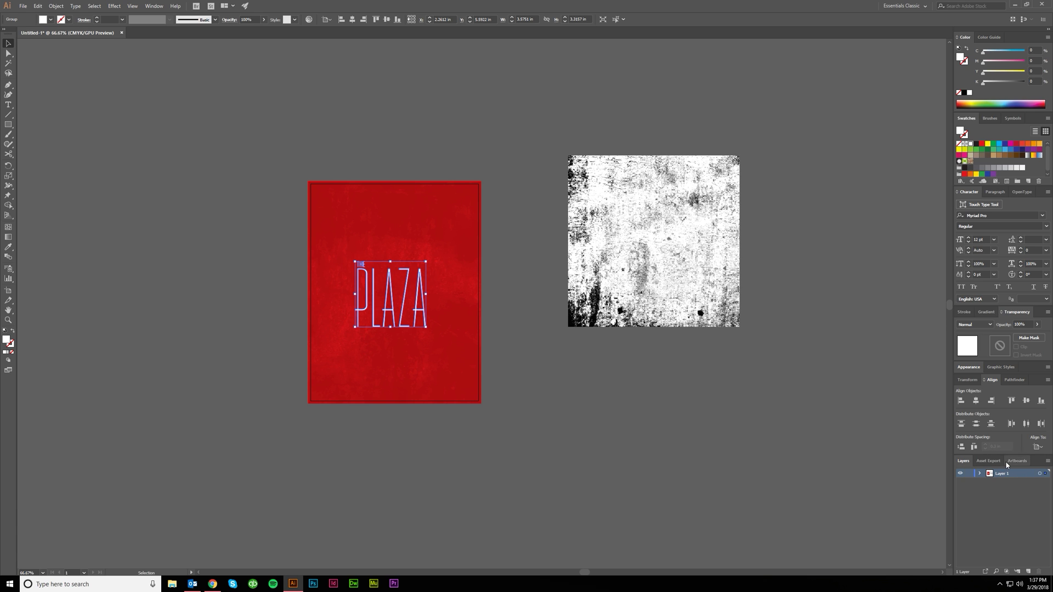
click(977, 401)
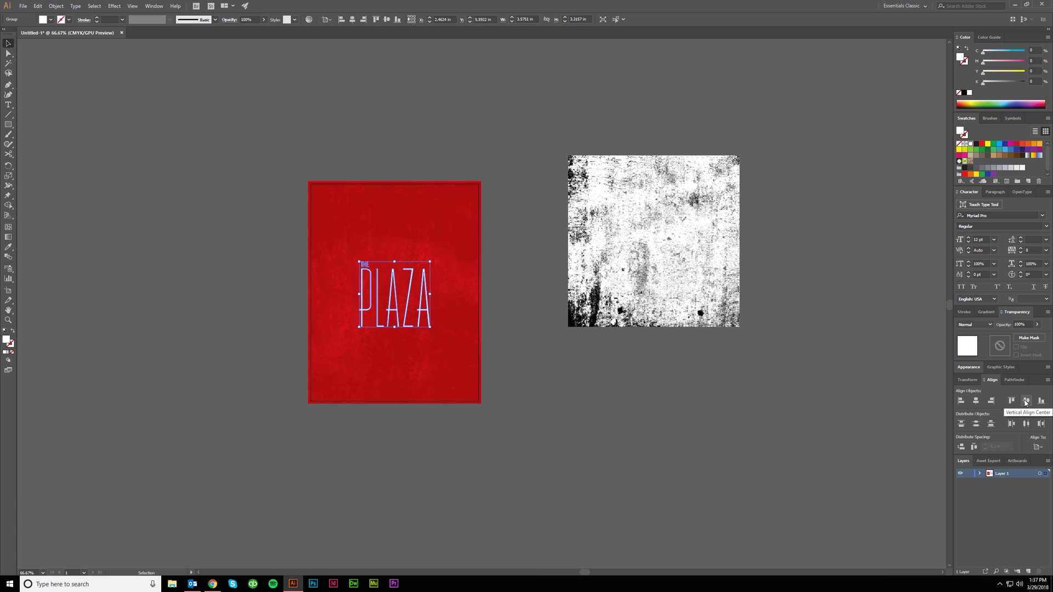
click(1027, 402)
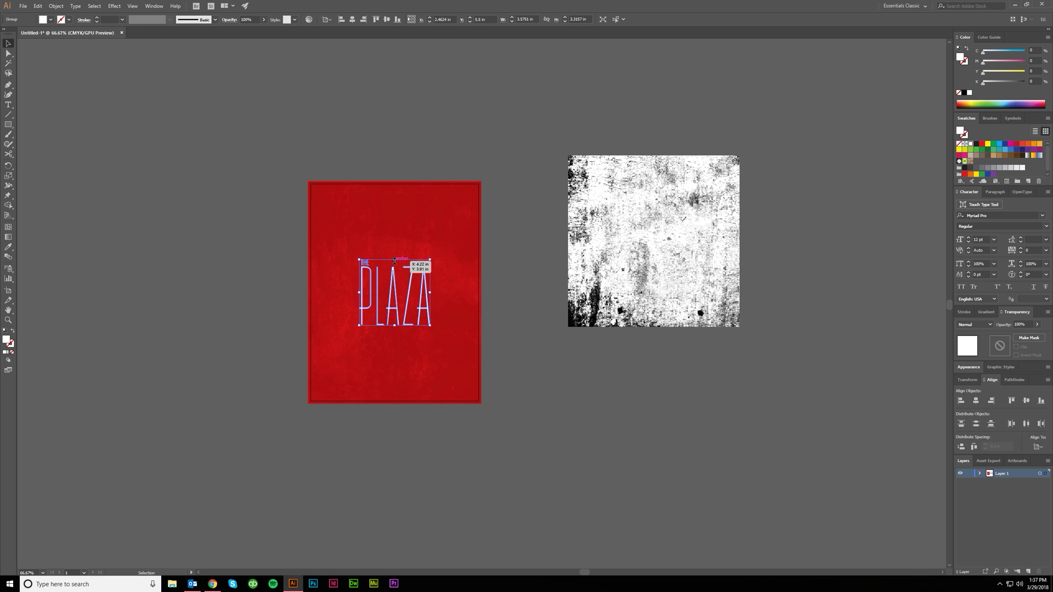
Scale the grouped lettering up proportionally from its center to about 70% of the red background's width.
drag(394, 261, 398, 235)
click(507, 299)
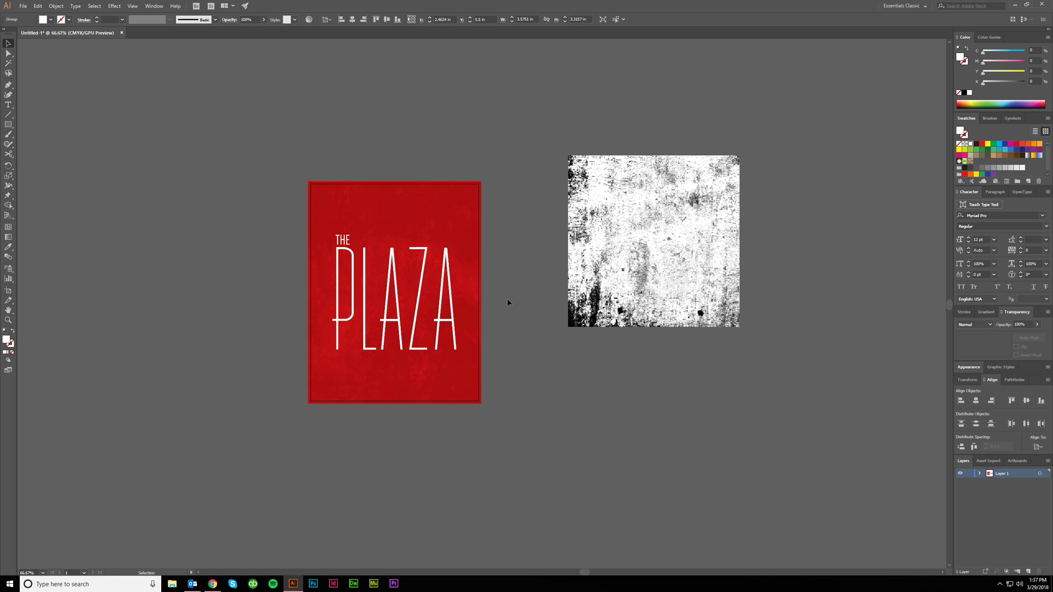
Trace the black-and-white texture image with the Silhouettes preset.
scroll(562, 396, left, 1)
click(631, 293)
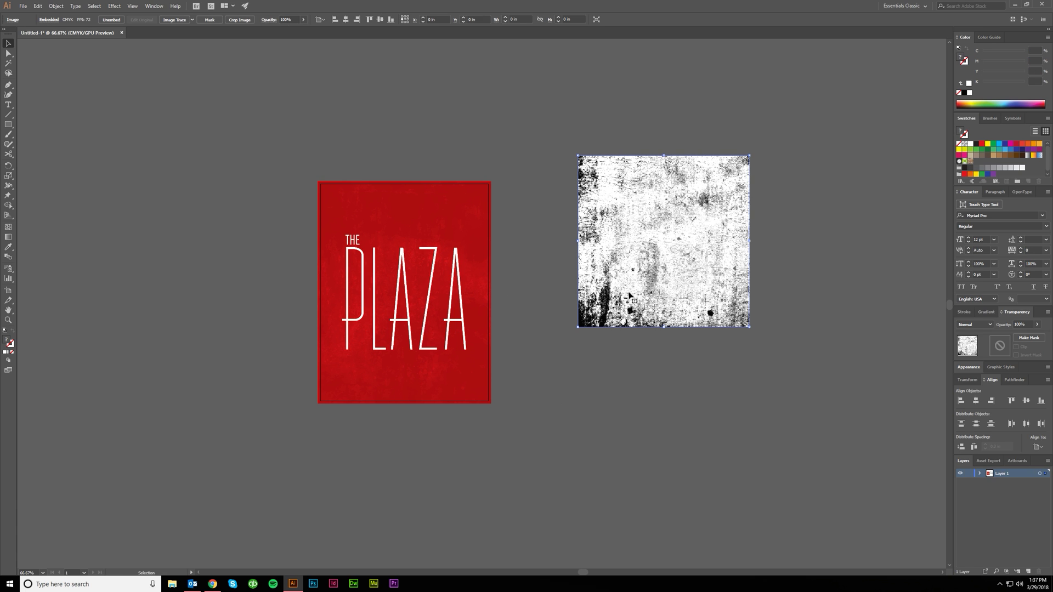
click(673, 371)
click(649, 218)
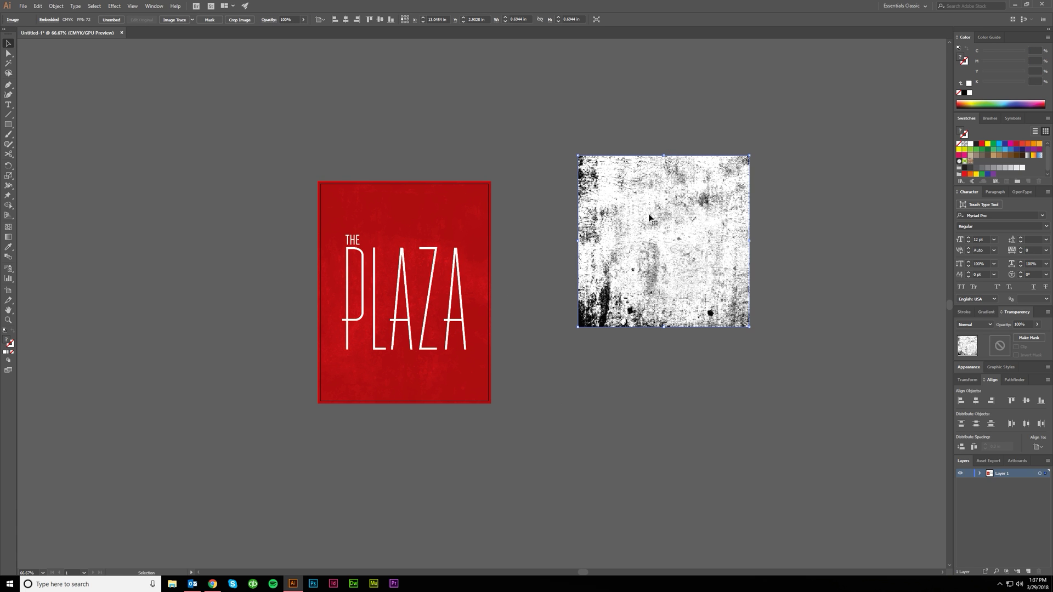
click(192, 21)
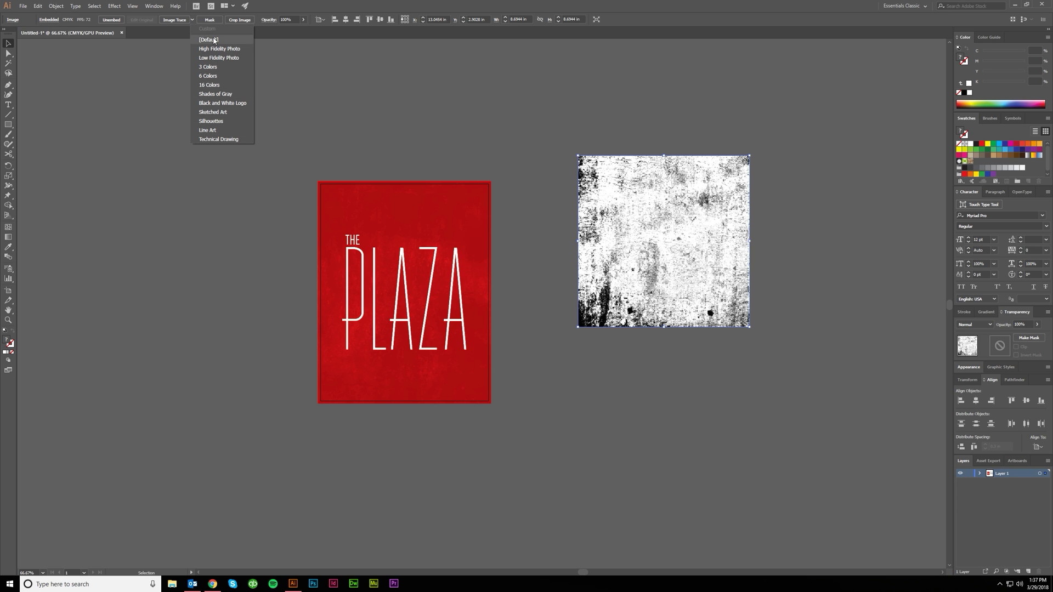
click(215, 123)
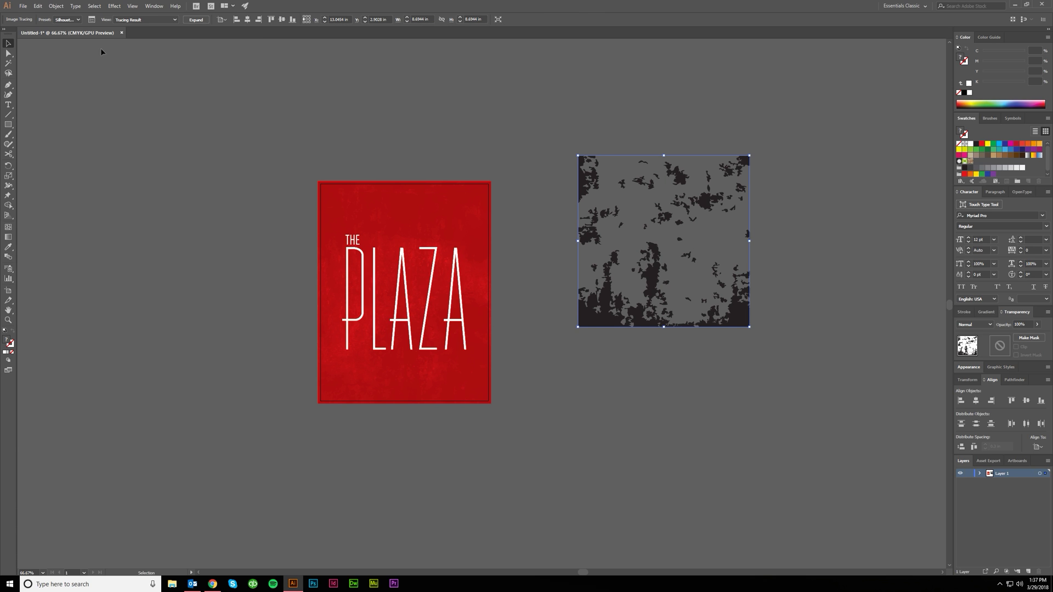
Adjust the texture's Image Trace settings to 95% Paths and 1 px Noise.
click(91, 20)
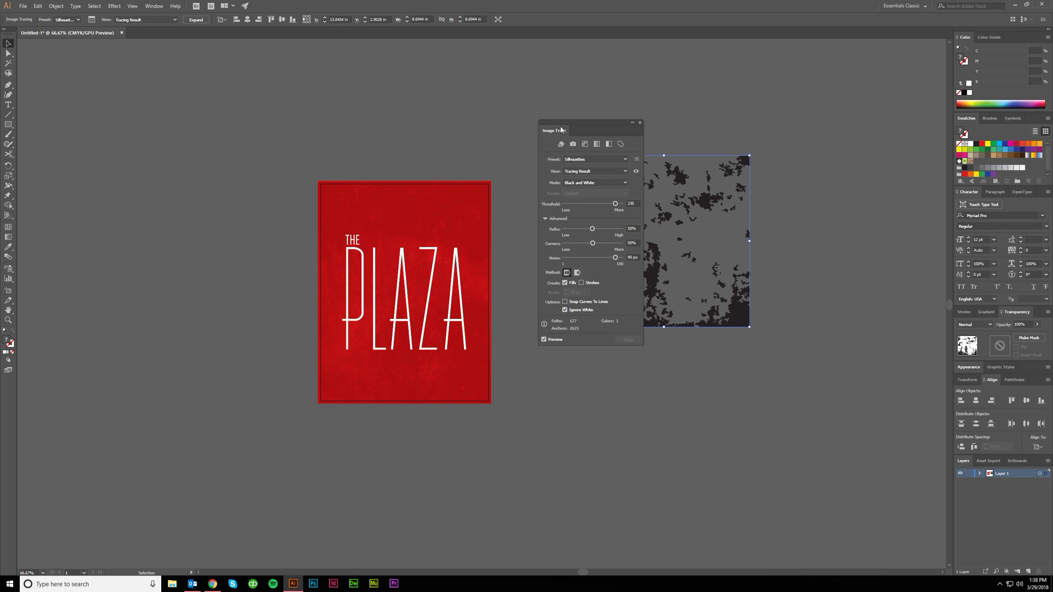
key(ctrl+shift+a)
drag(567, 123, 233, 137)
key(ctrl+z)
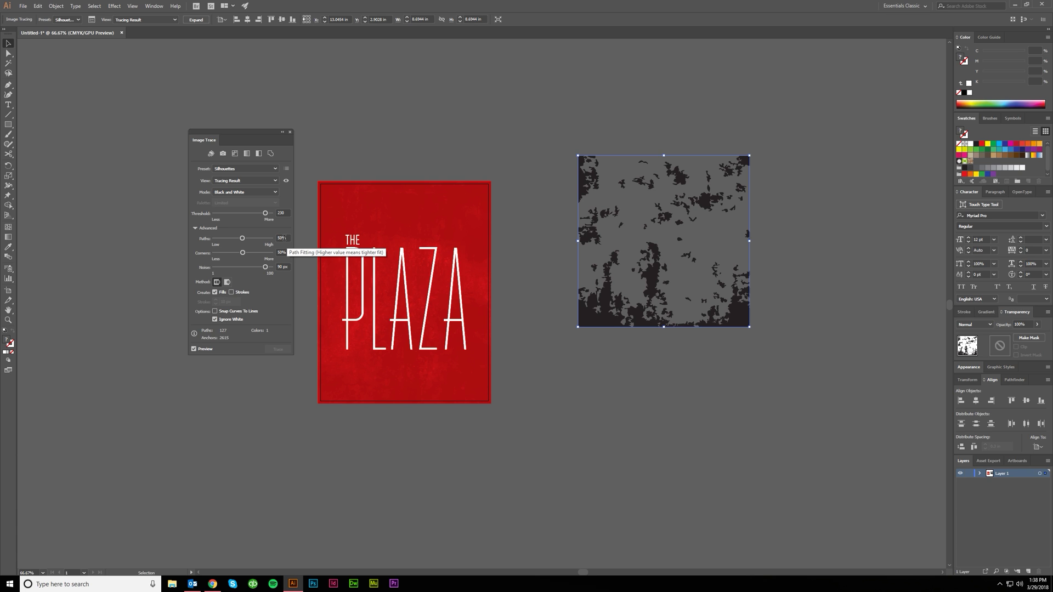
click(287, 238)
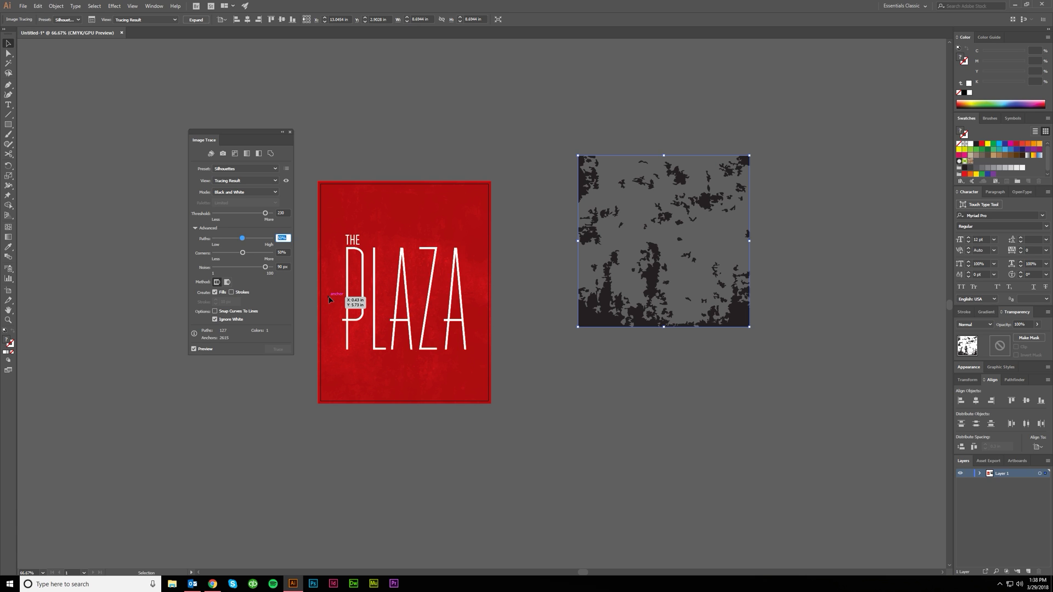
text(95)
key(Tab)
key(Tab)
text(0)
key(Tab)
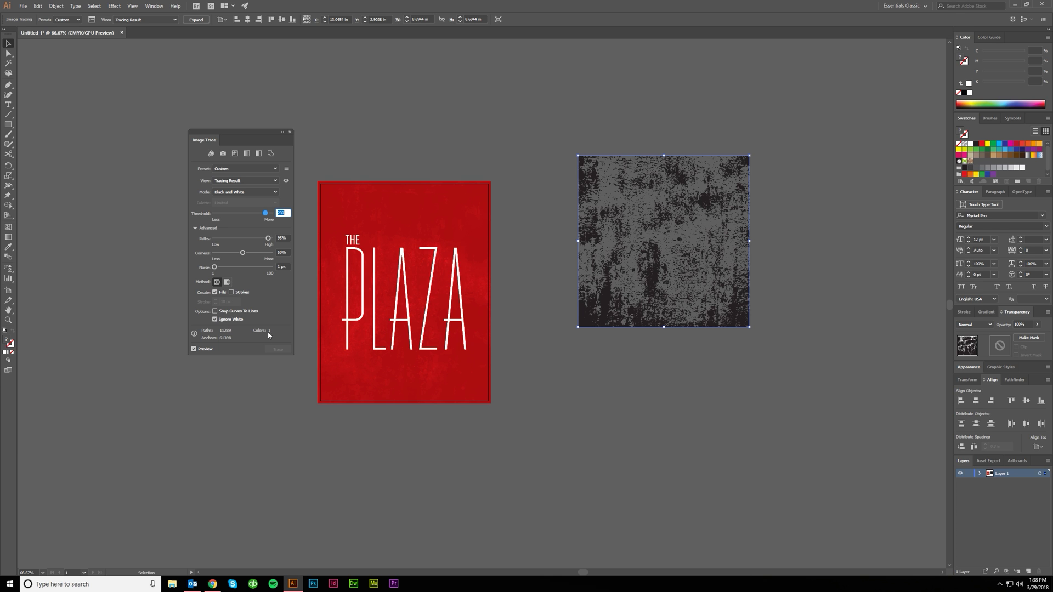
Examine the traced texture's fine specks and edges up close and at full size.
click(661, 397)
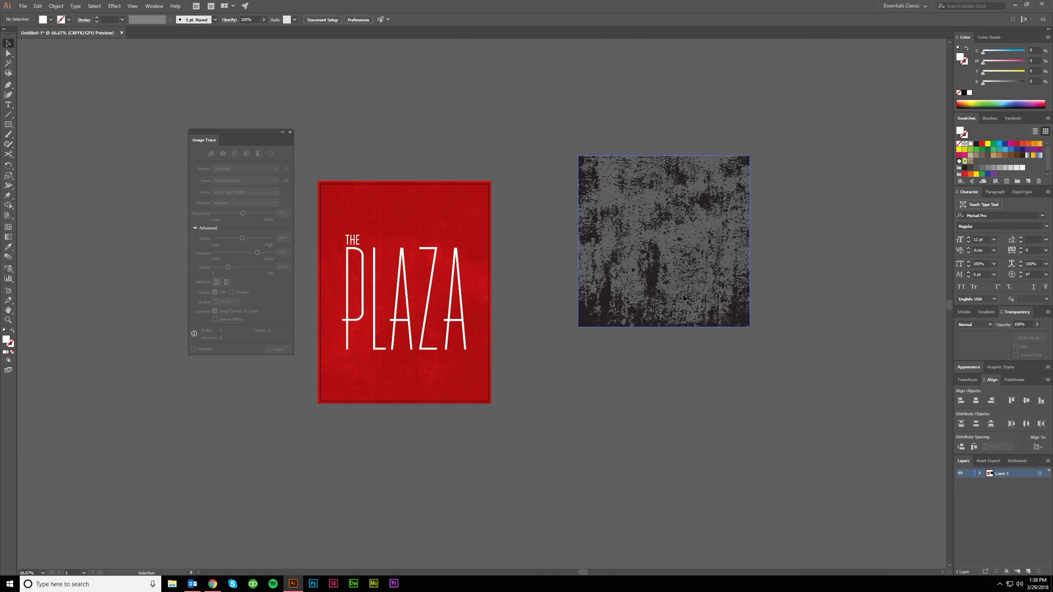
scroll(705, 252, up, 7)
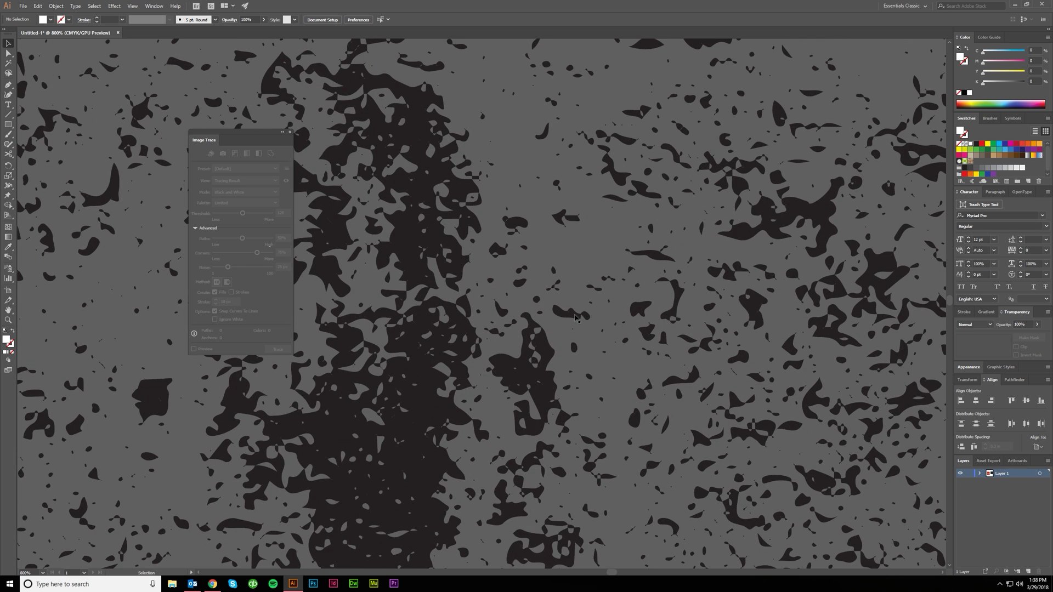
scroll(449, 361, left, 2)
scroll(449, 361, right, 1)
scroll(449, 361, down, 3)
scroll(470, 357, left, 9)
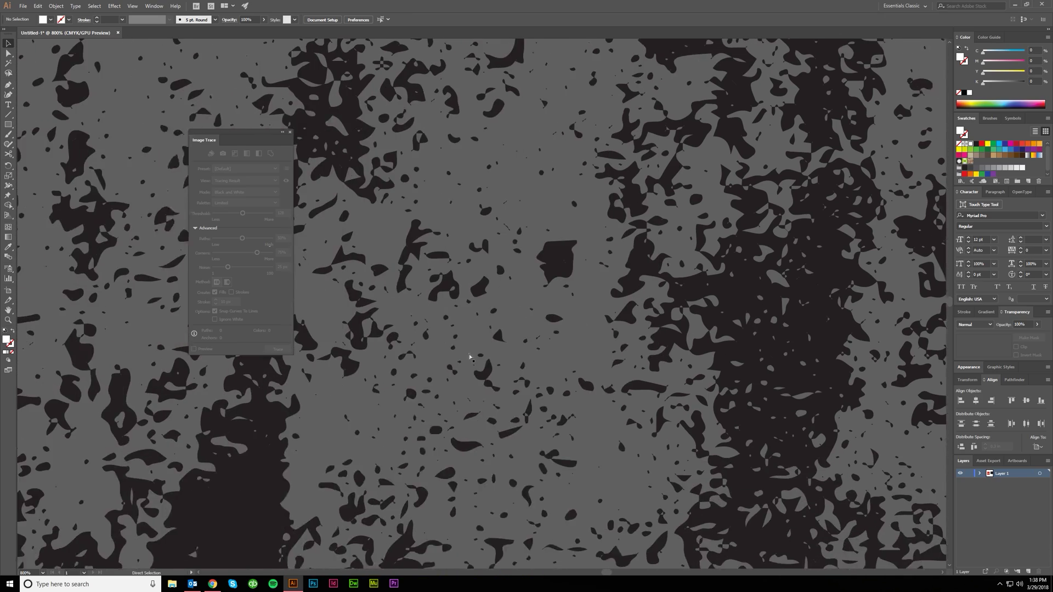
scroll(519, 366, down, 8)
scroll(589, 230, down, 7)
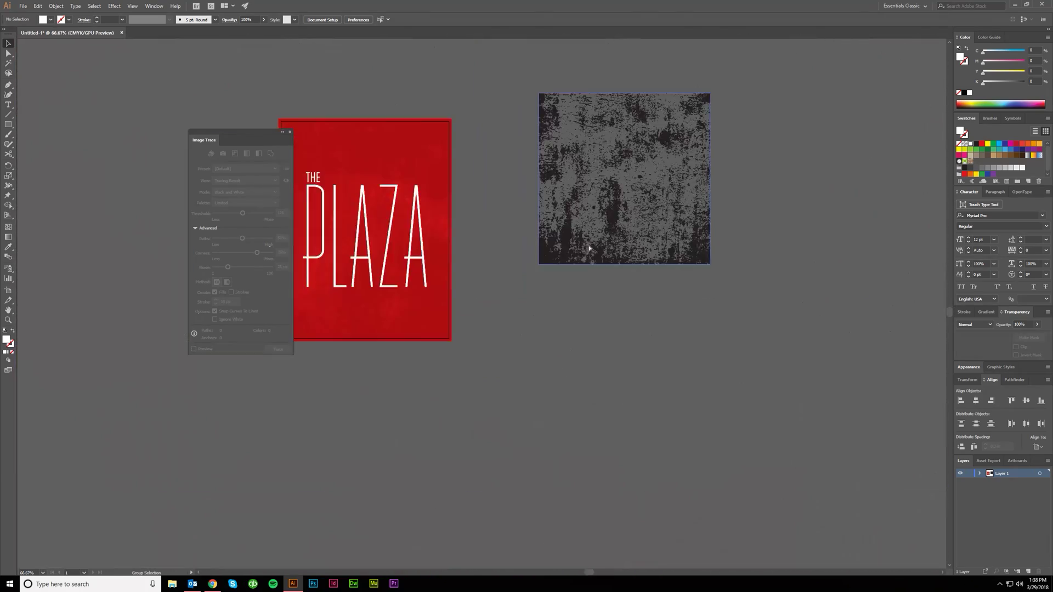
scroll(618, 199, up, 7)
scroll(618, 199, down, 4)
scroll(606, 264, left, 1)
Raise the traced texture's Noise setting to 5 px.
click(456, 328)
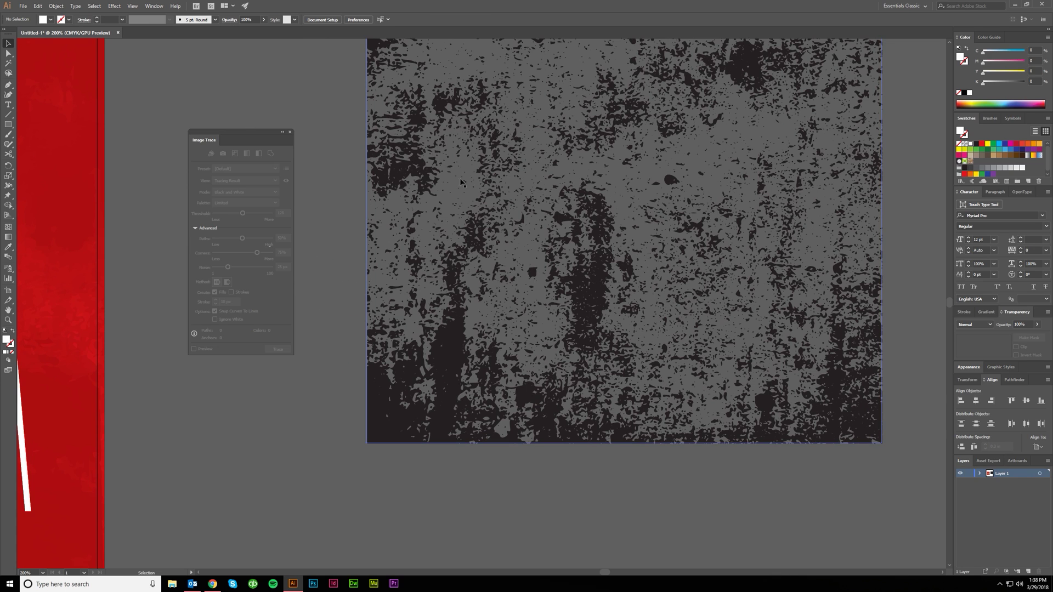
click(283, 269)
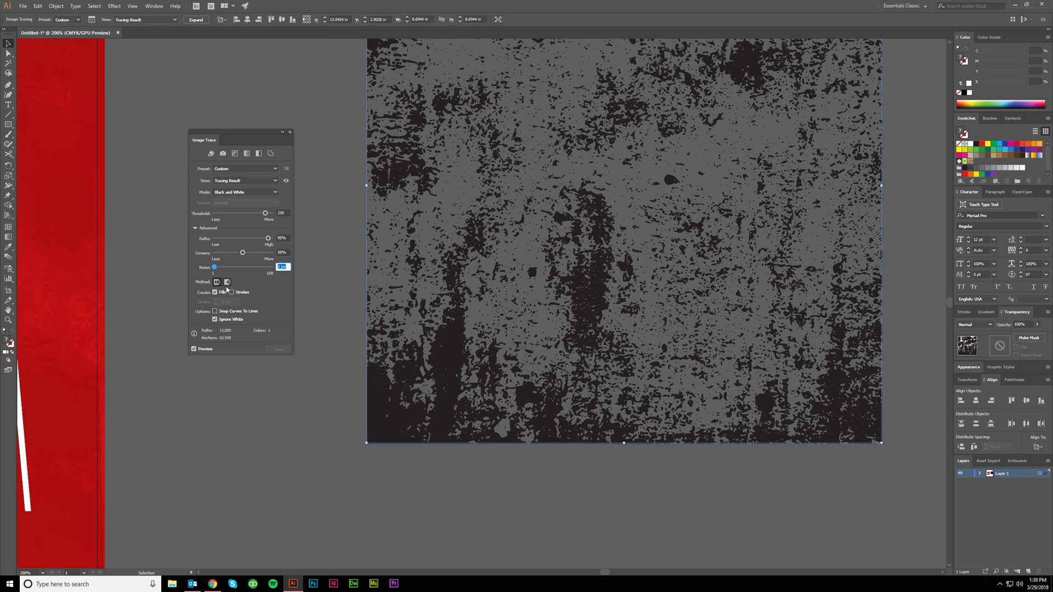
text(5)
key(Tab)
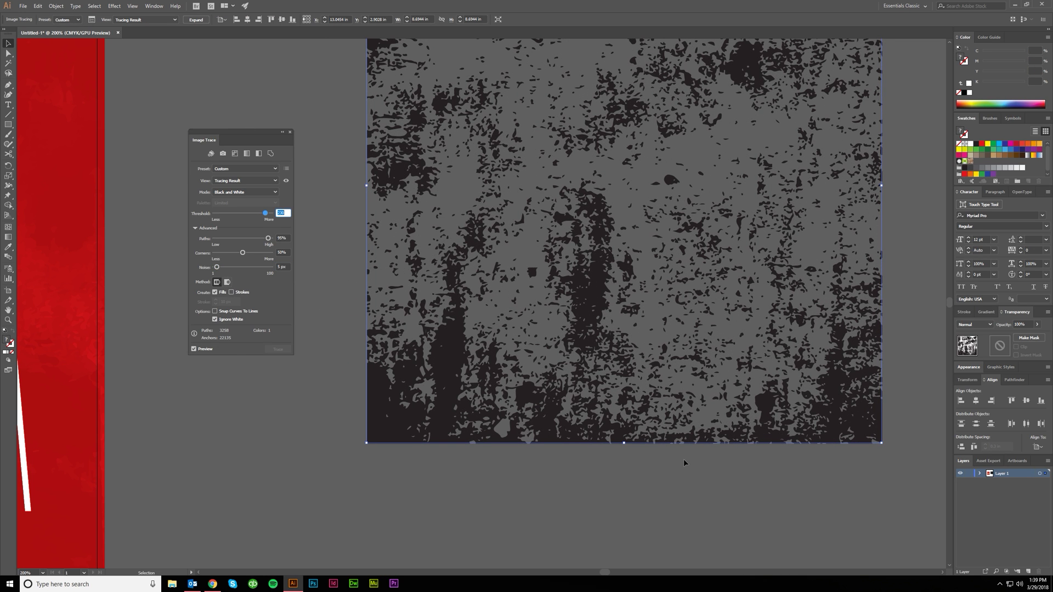
Inspect the less detailed tracing at several magnifications, comparing its shapes and density beside the red Plaza design.
click(684, 461)
scroll(559, 318, up, 4)
scroll(560, 318, down, 2)
scroll(560, 318, up, 5)
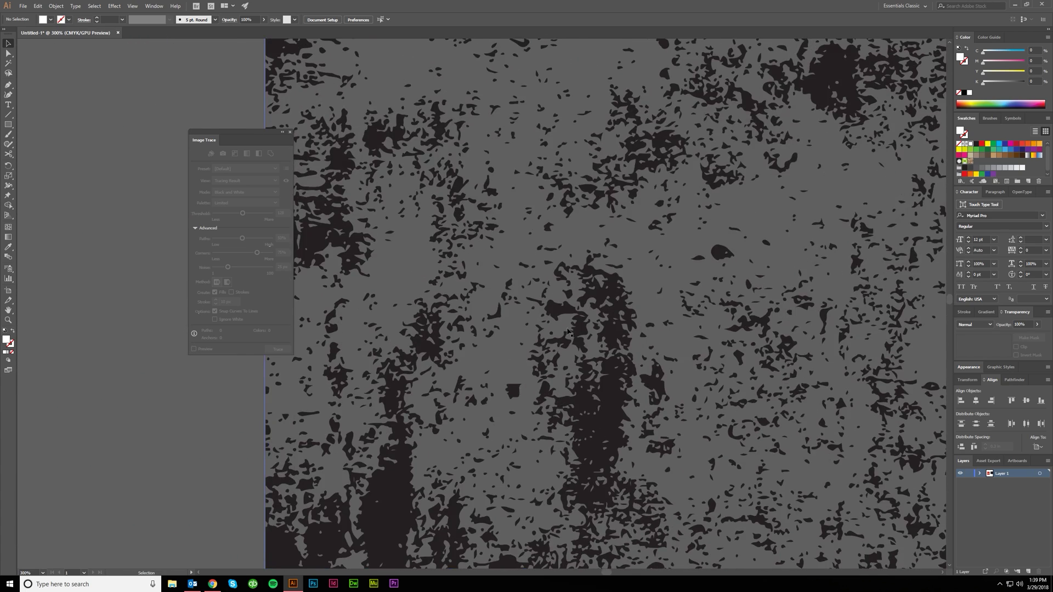
scroll(587, 349, up, 7)
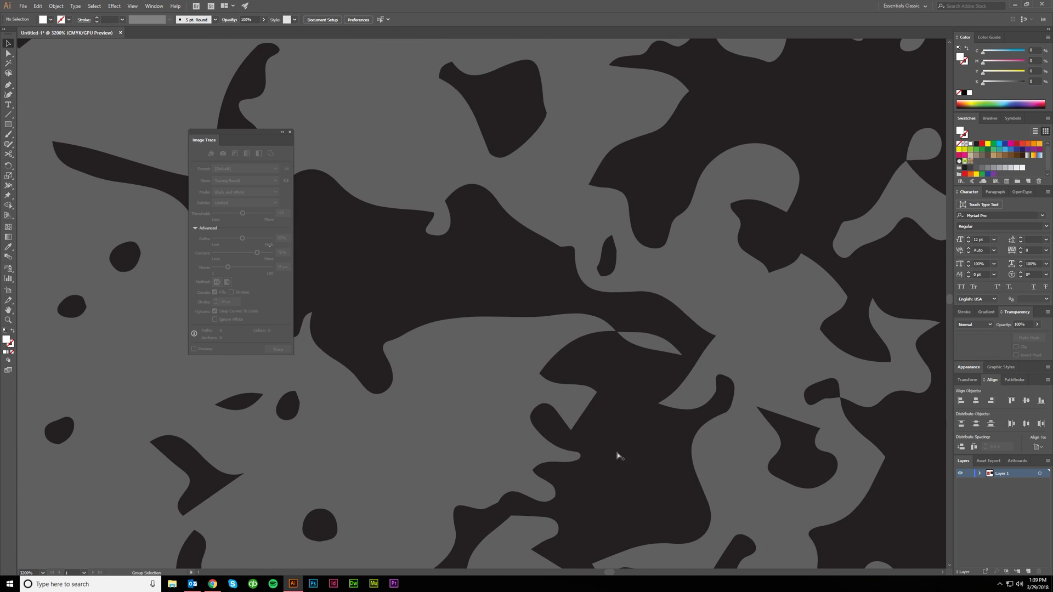
scroll(616, 454, down, 12)
scroll(336, 329, left, 2)
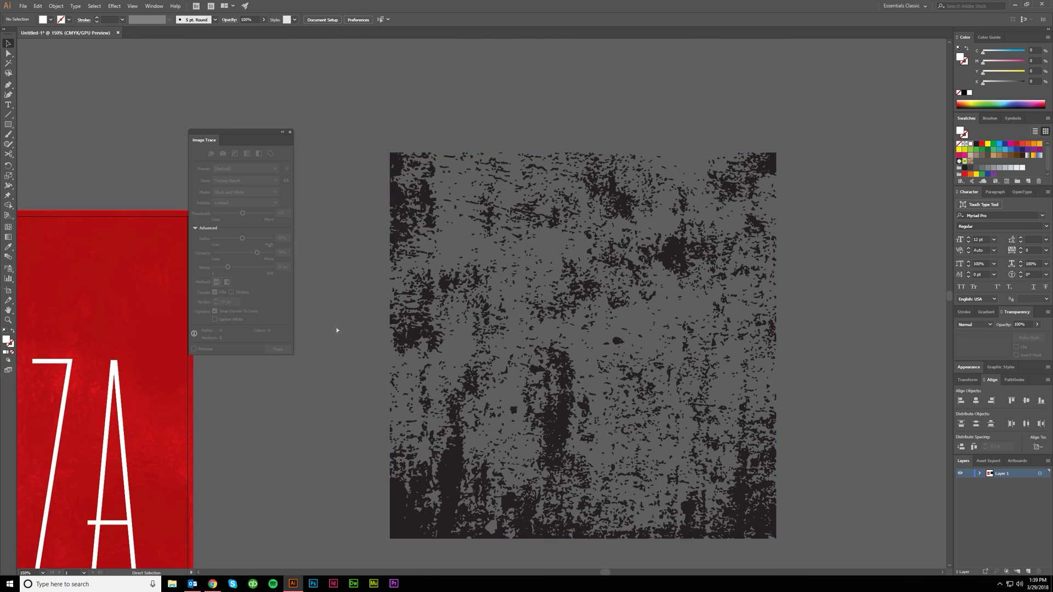
scroll(392, 397, down, 3)
scroll(391, 398, down, 3)
scroll(483, 364, left, 2)
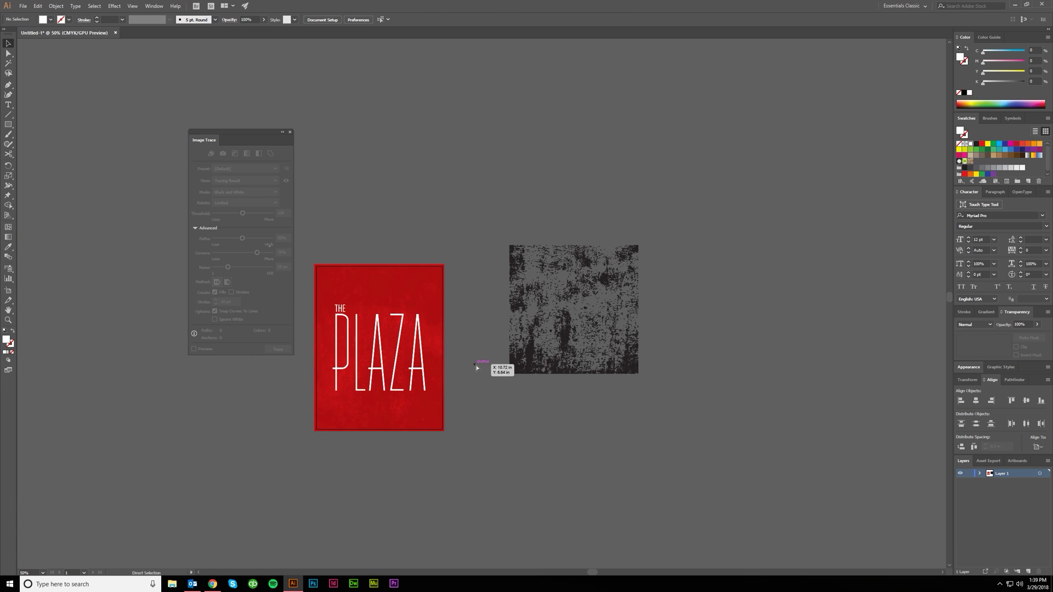
scroll(619, 367, up, 2)
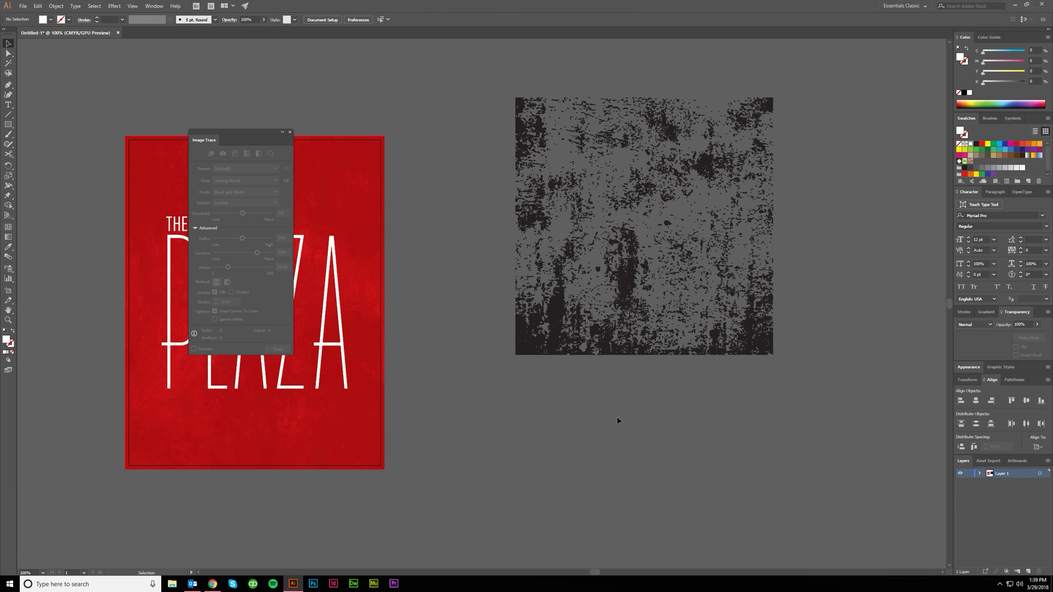
scroll(578, 359, up, 8)
scroll(363, 377, down, 10)
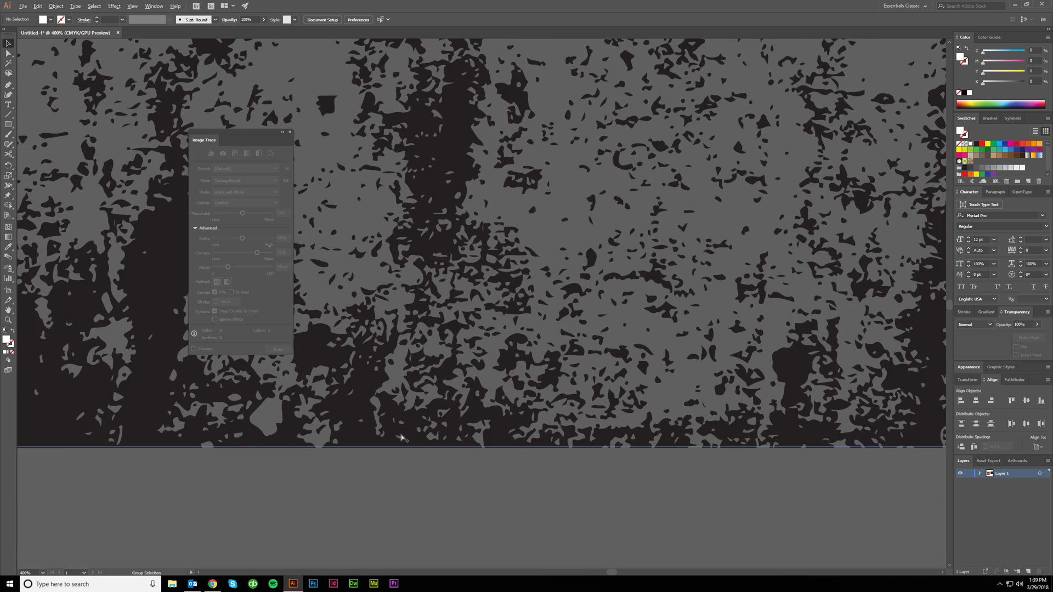
Expand the traced grunge texture into editable paths and select the resulting artwork.
scroll(485, 499, left, 4)
scroll(494, 504, down, 4)
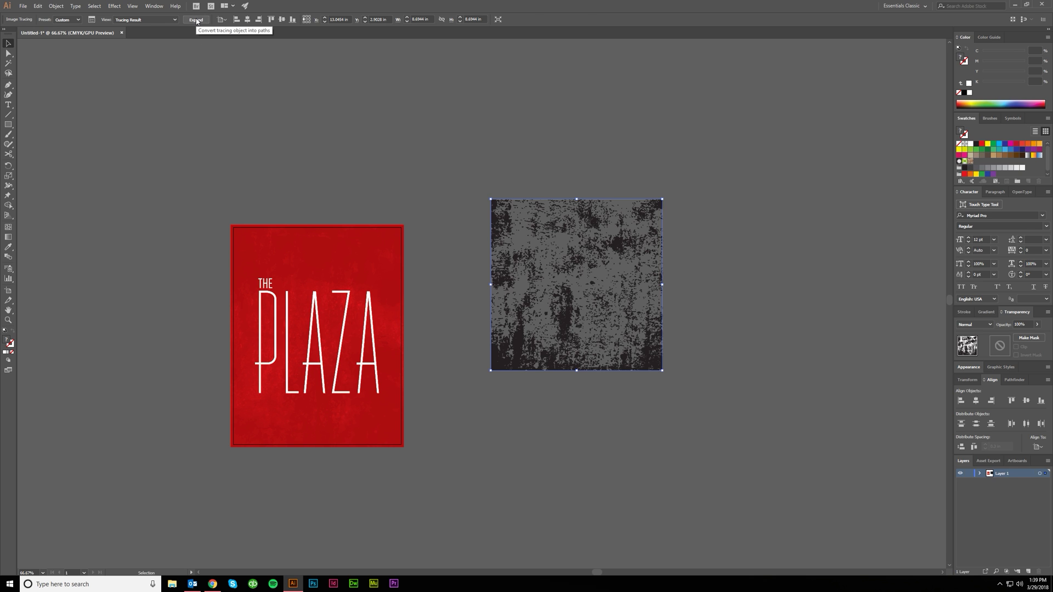
click(196, 19)
click(610, 357)
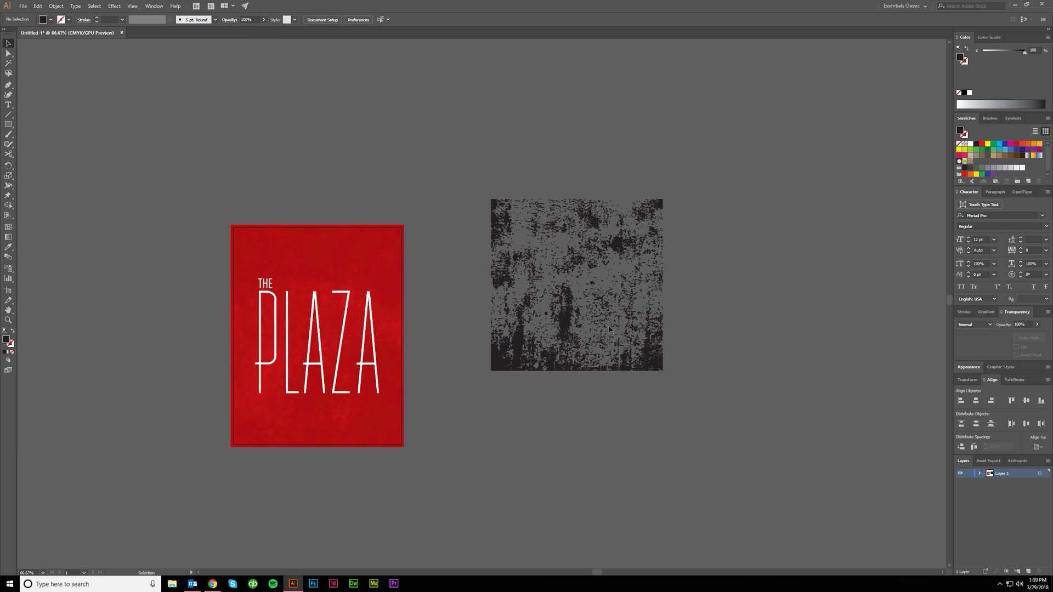
click(562, 318)
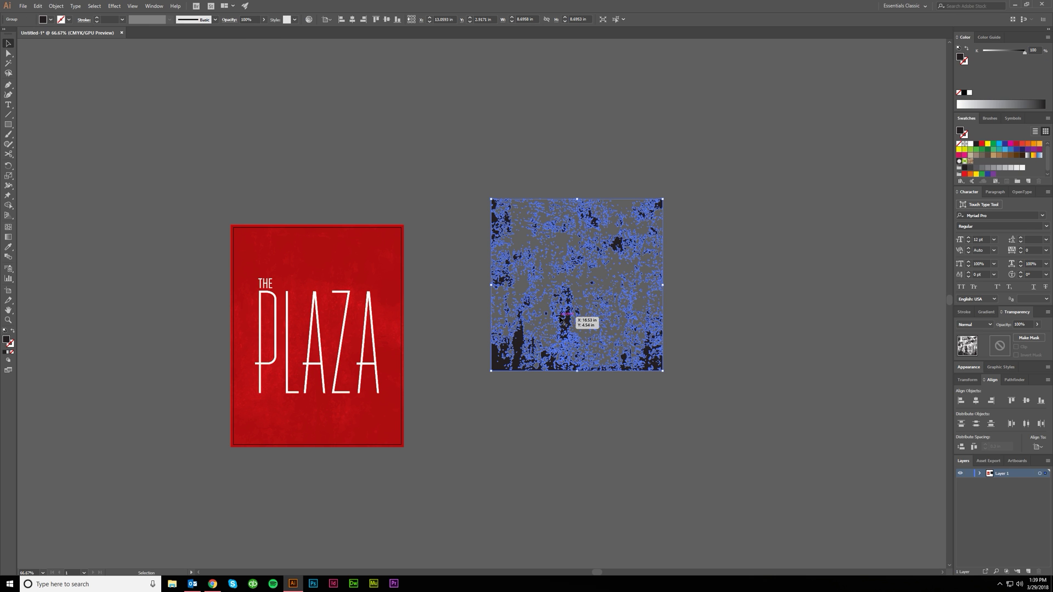
click(583, 400)
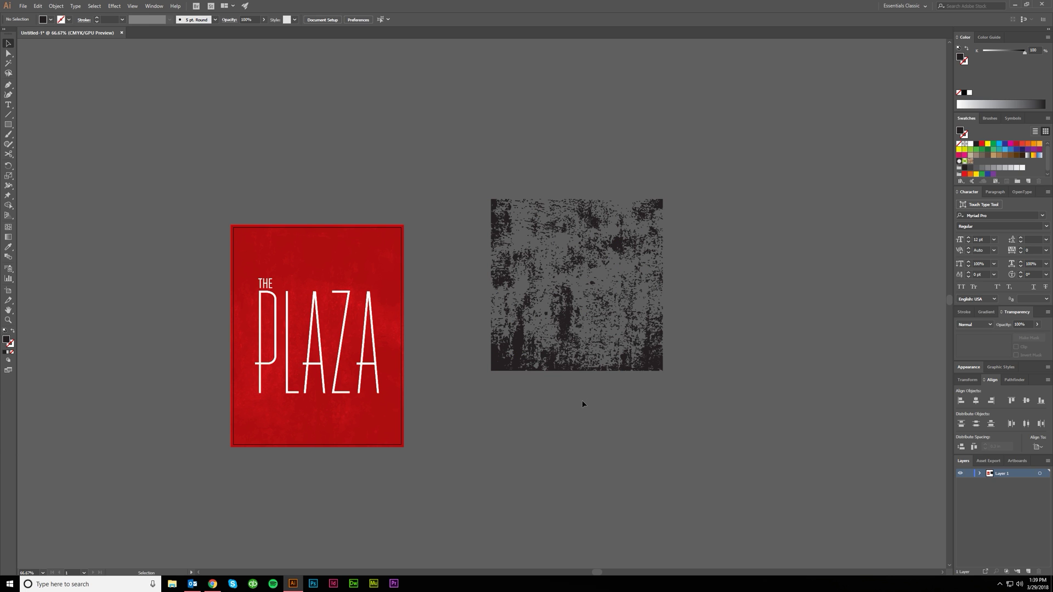
click(560, 364)
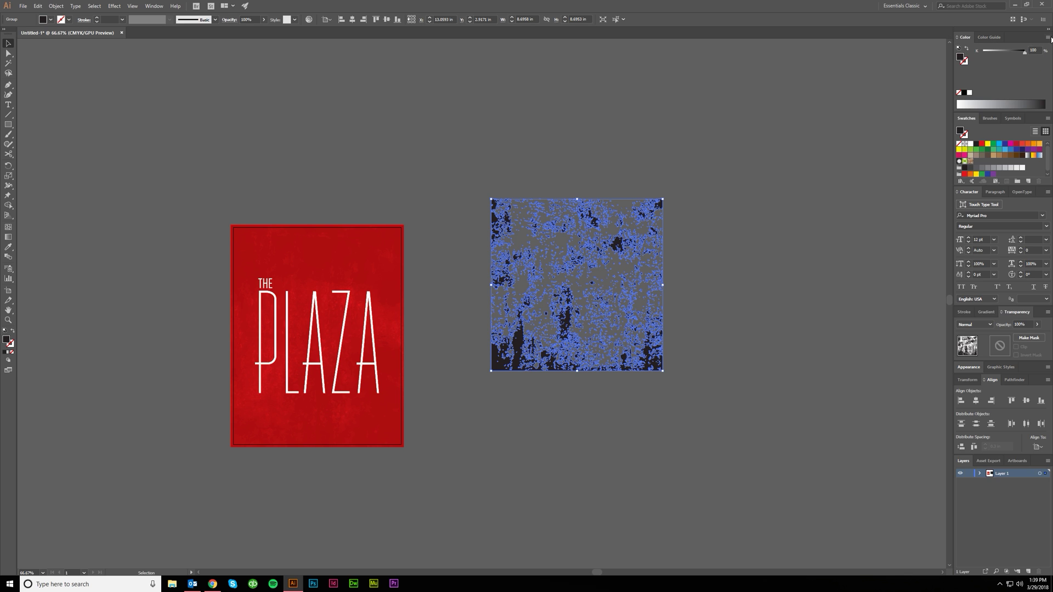
Switch the texture's color mode to CMYK and fill it with red at 0% C, 100% M, 100% Y, 0% K.
click(1048, 37)
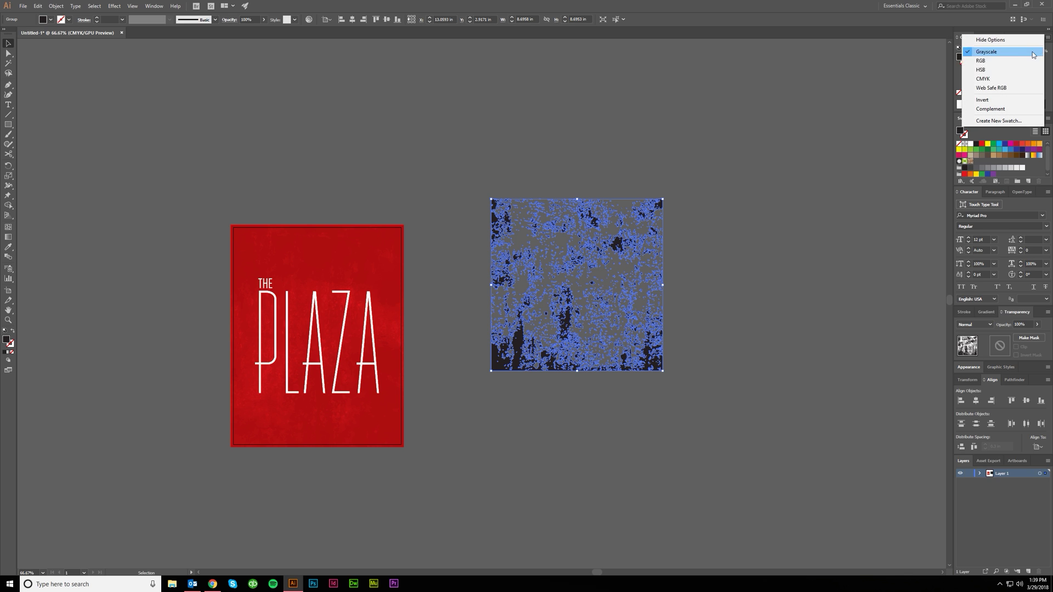
click(995, 78)
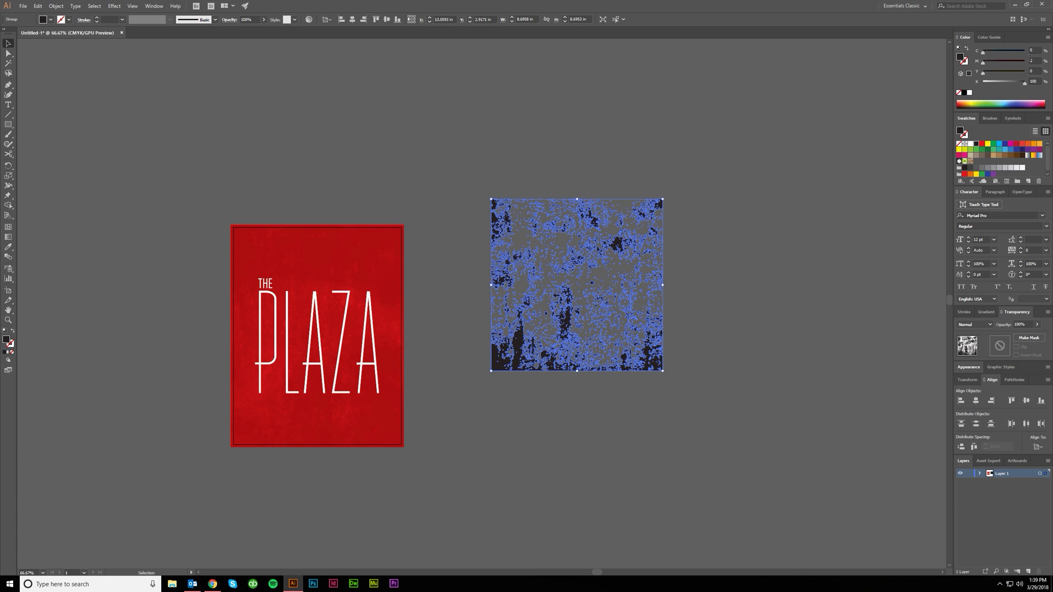
drag(1009, 62, 981, 82)
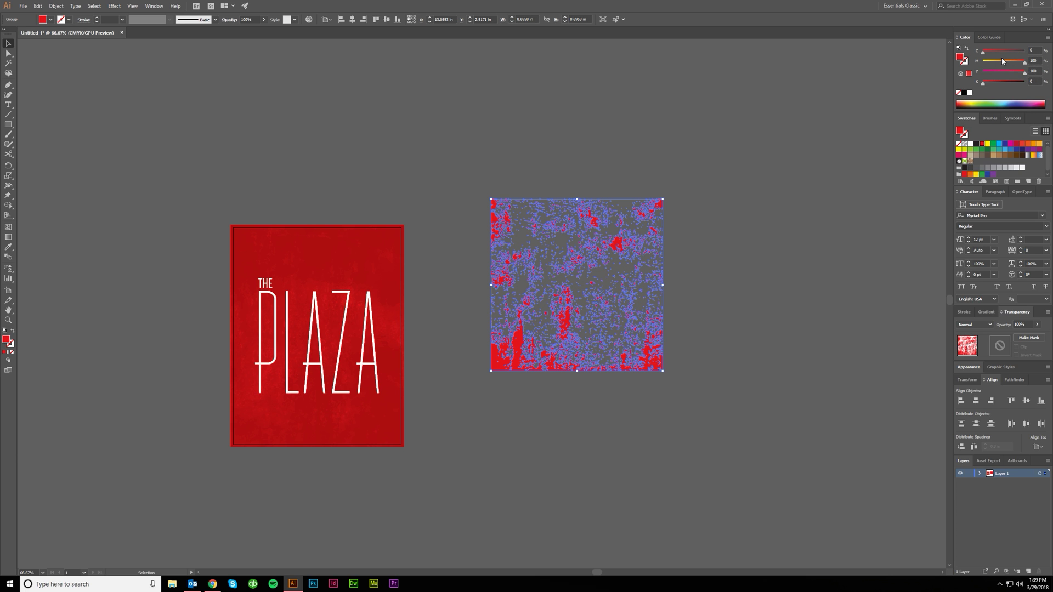
click(762, 260)
Cover the Plaza poster with the red texture, stretched to about 8.7 by 11.2 in and brought in front of the lettering.
drag(540, 369, 266, 442)
drag(318, 272, 316, 225)
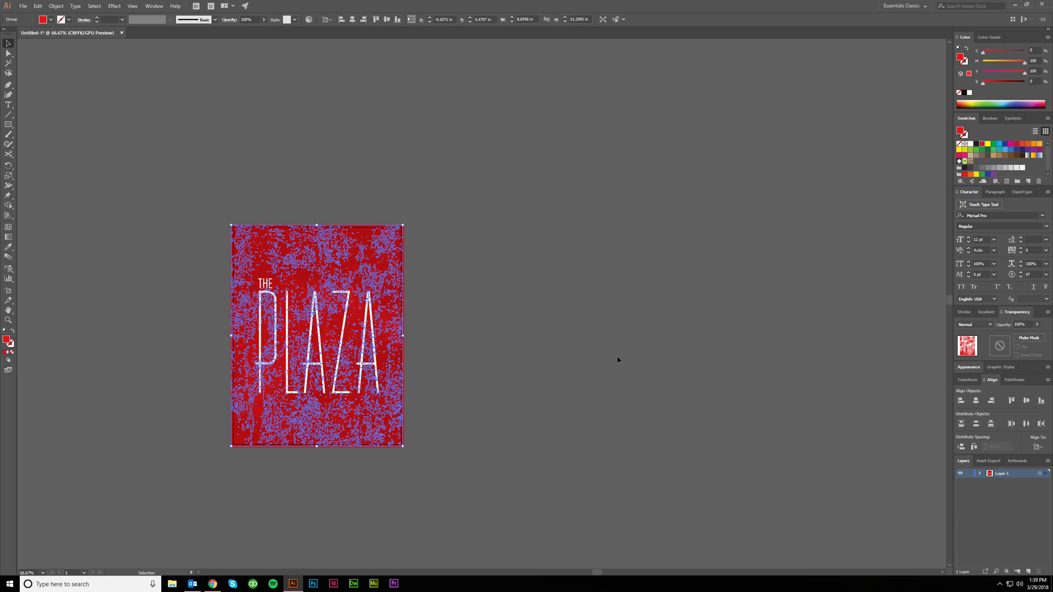
key(ctrl)
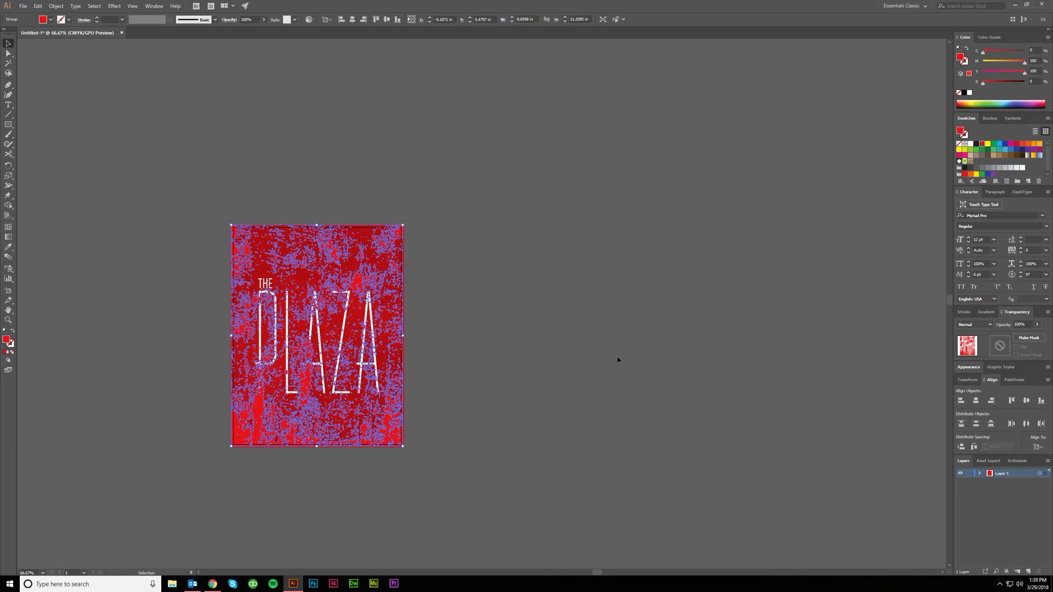
click(542, 423)
key(ctrl+1)
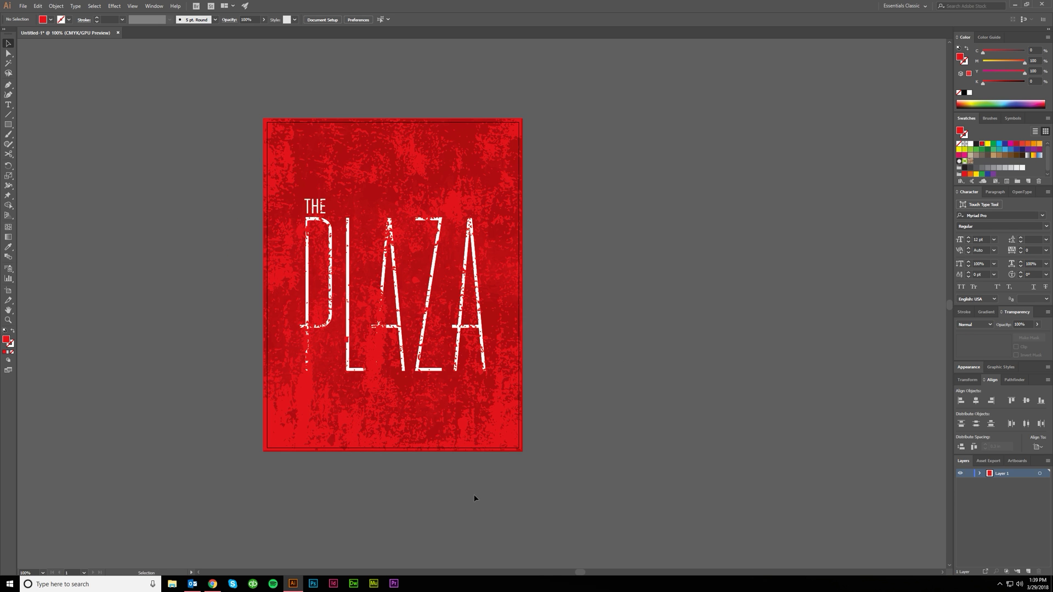
click(310, 403)
key(ctrl+shift+a)
scroll(474, 463, right, 2)
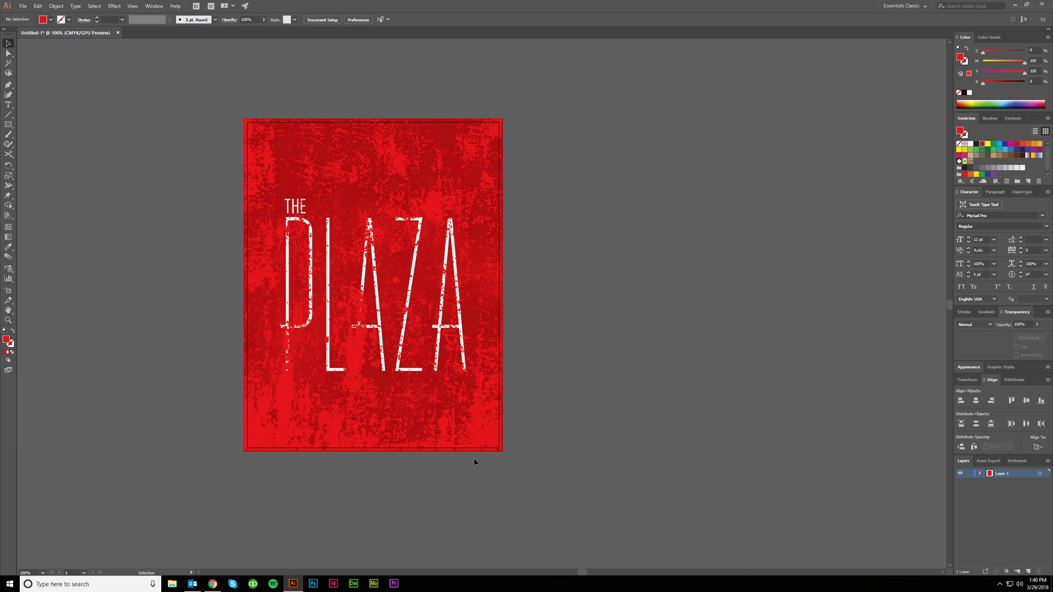
Try the Multiply blending mode on the red texture over the Plaza poster.
drag(515, 466, 485, 427)
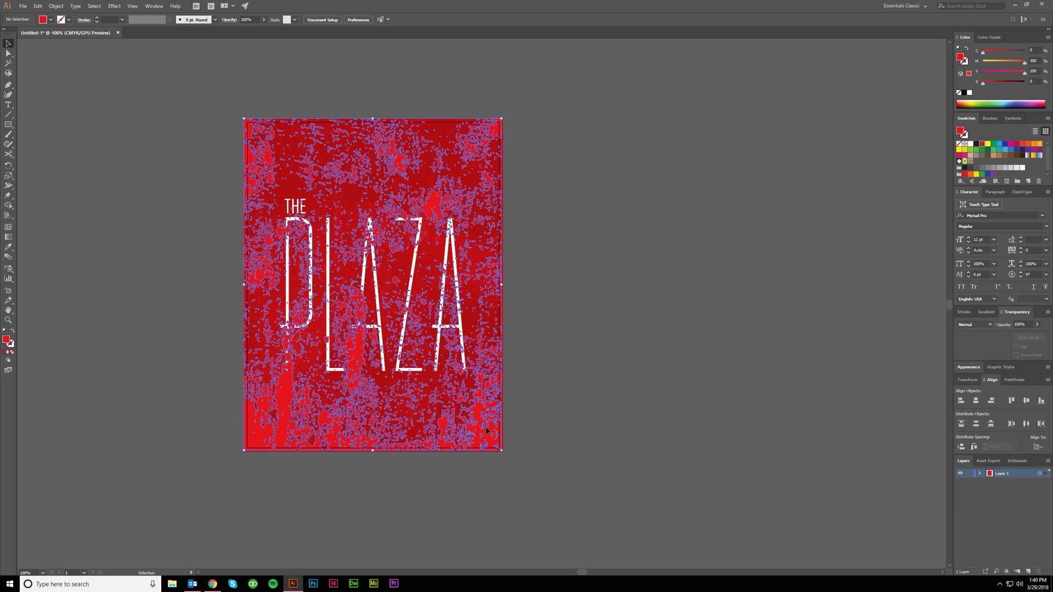
click(988, 326)
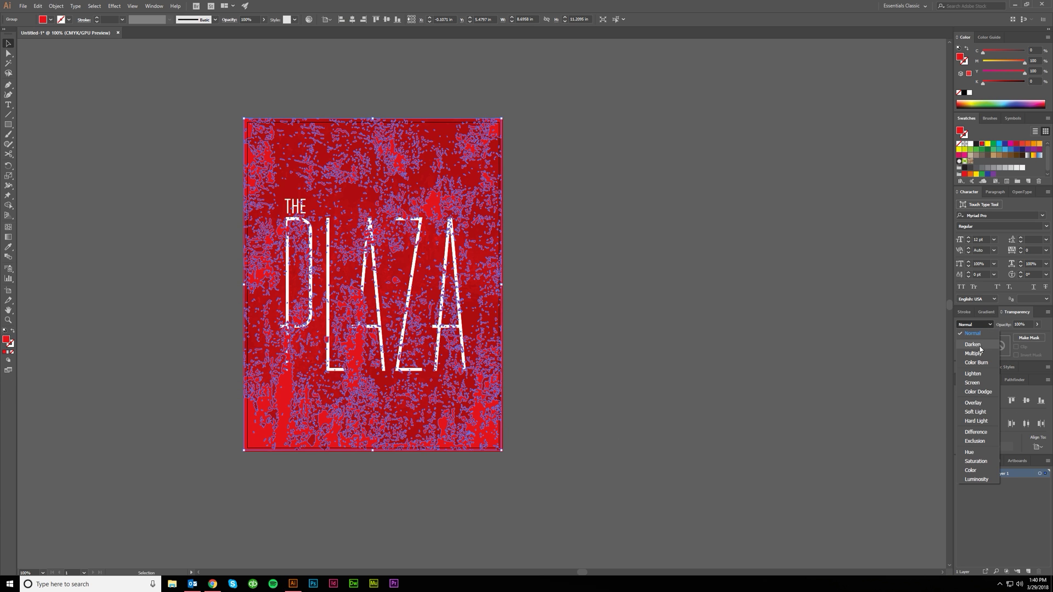
click(981, 354)
click(654, 433)
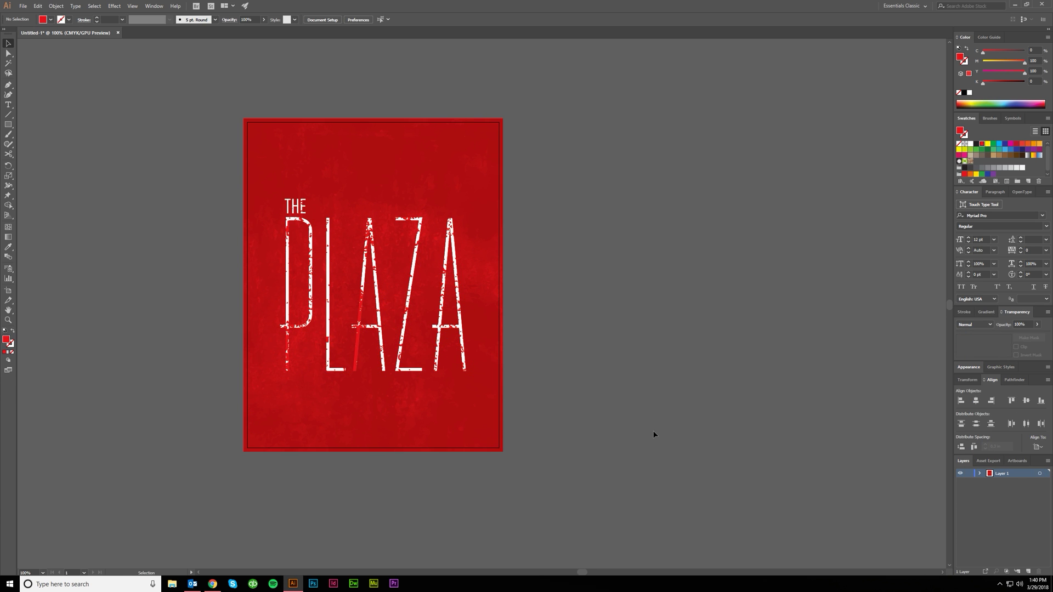
scroll(654, 433, right, 1)
Try the Soft Light blending mode on the texture and check its effect on the lettering and background.
click(969, 327)
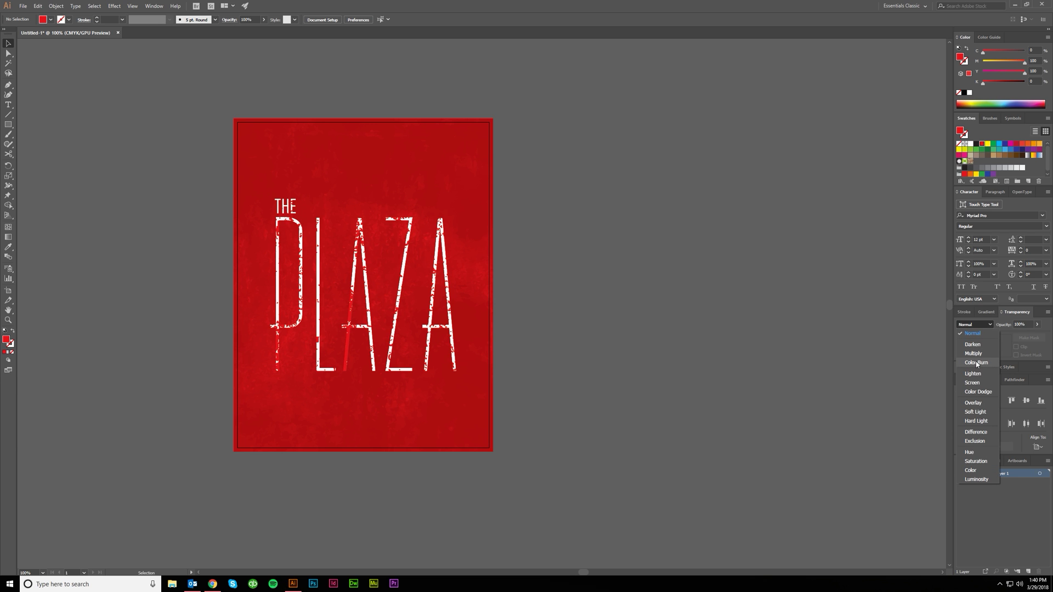
click(977, 414)
click(447, 377)
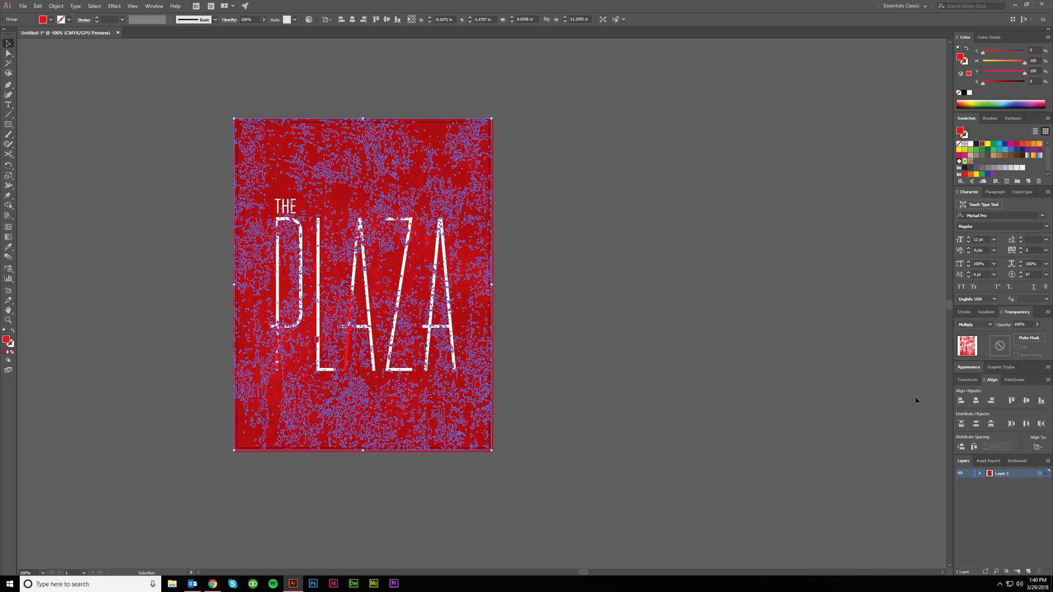
click(976, 326)
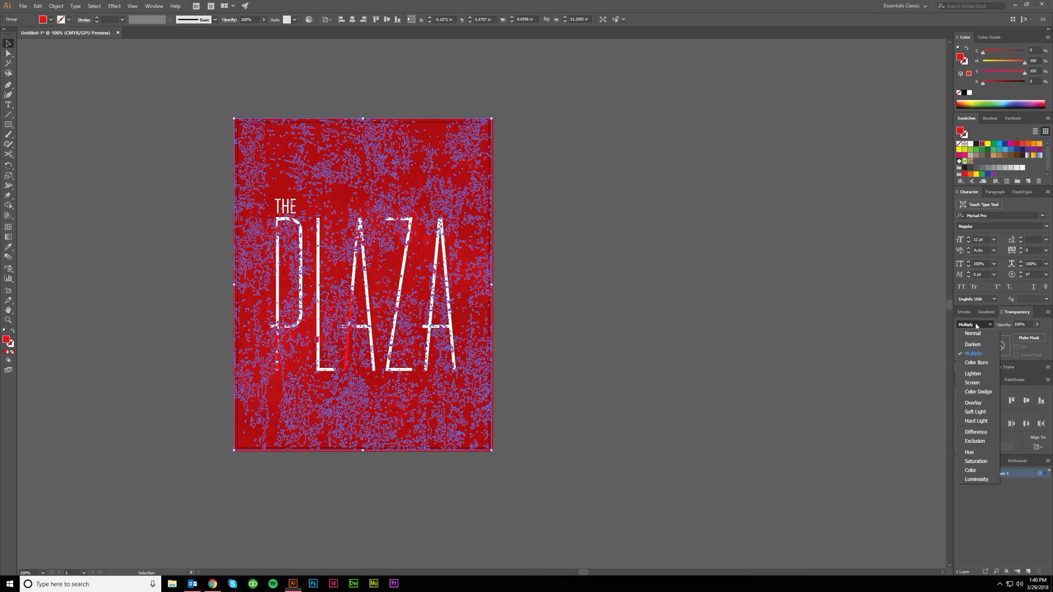
click(976, 413)
click(609, 430)
scroll(566, 428, left, 1)
scroll(565, 427, left, 1)
scroll(357, 406, up, 1)
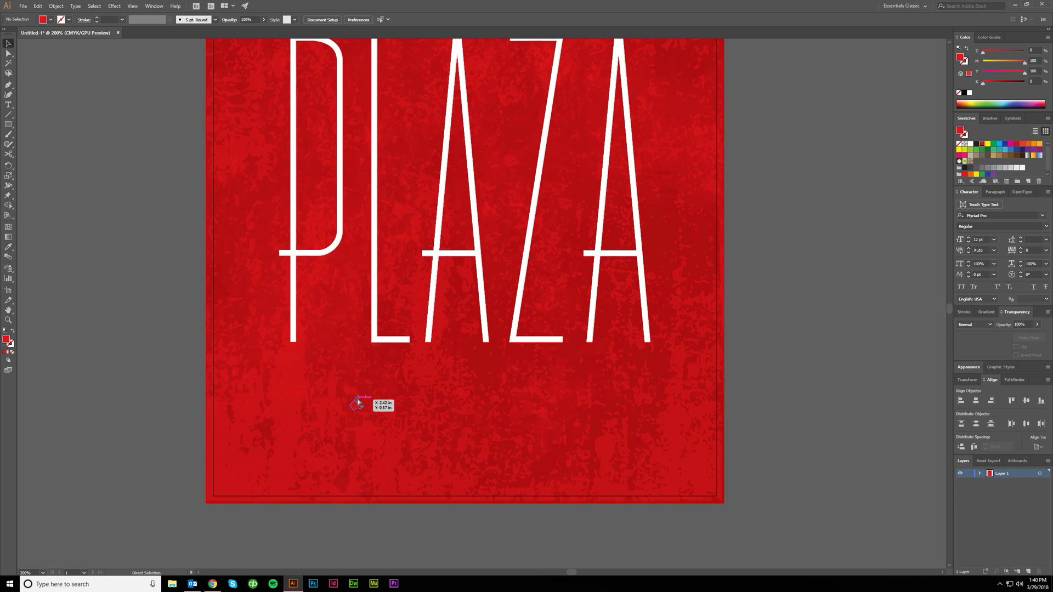
scroll(362, 407, down, 1)
Set the texture's blending mode to Multiply with 25% opacity.
click(496, 400)
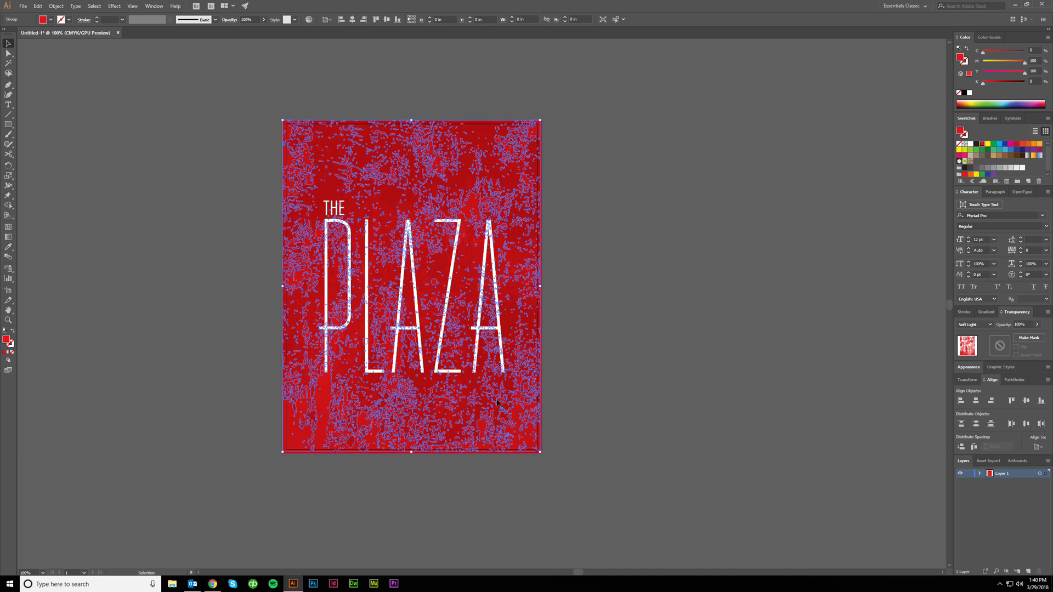
click(982, 324)
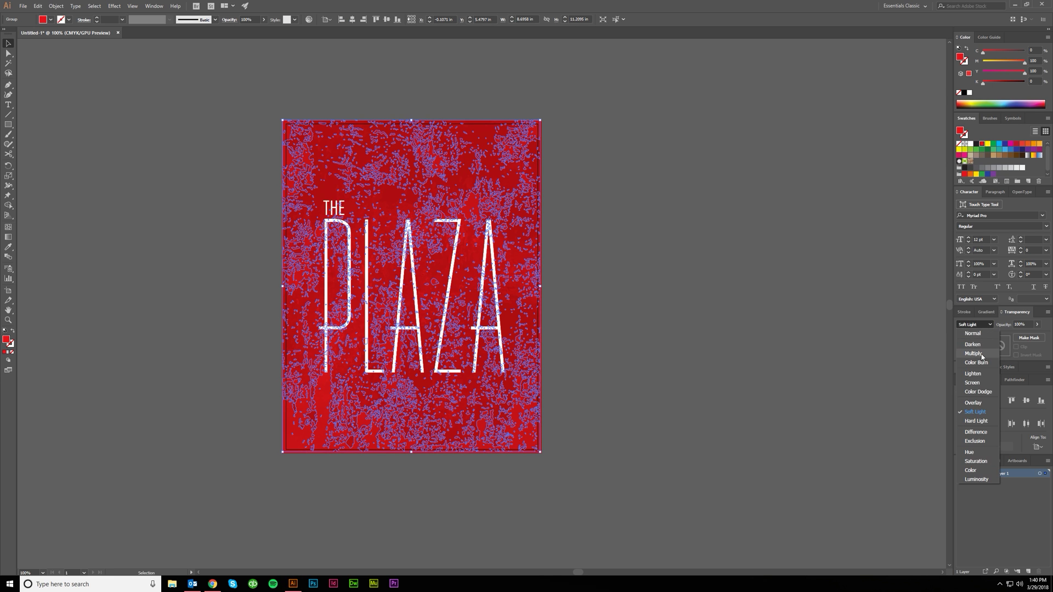
click(980, 353)
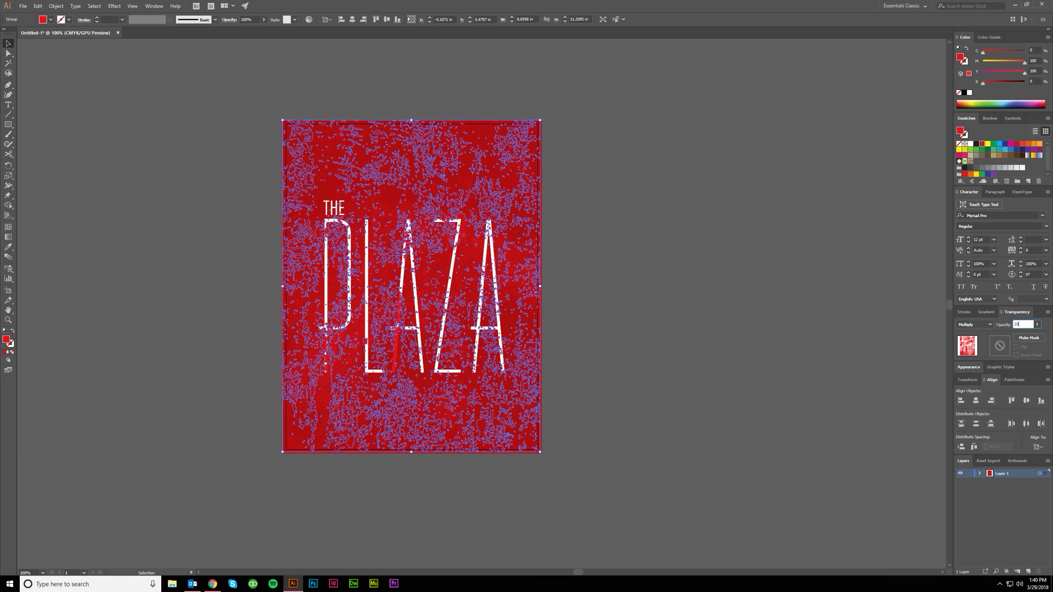
click(625, 423)
Examine how the faded texture distresses the Plaza letters and red background, both up close and at full size.
scroll(394, 361, up, 2)
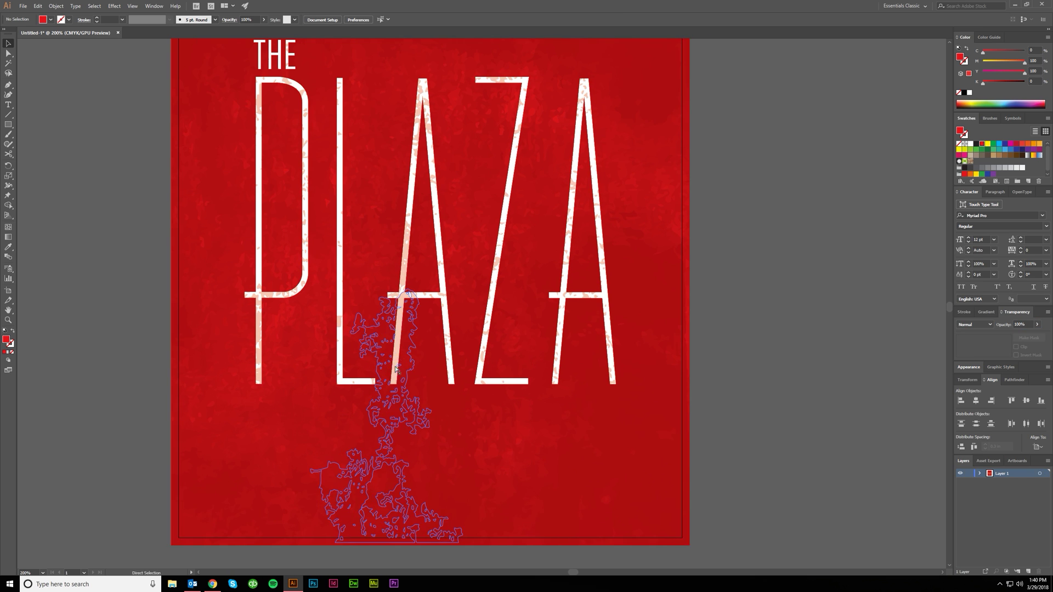
scroll(469, 165, left, 1)
scroll(455, 105, up, 1)
scroll(488, 406, down, 1)
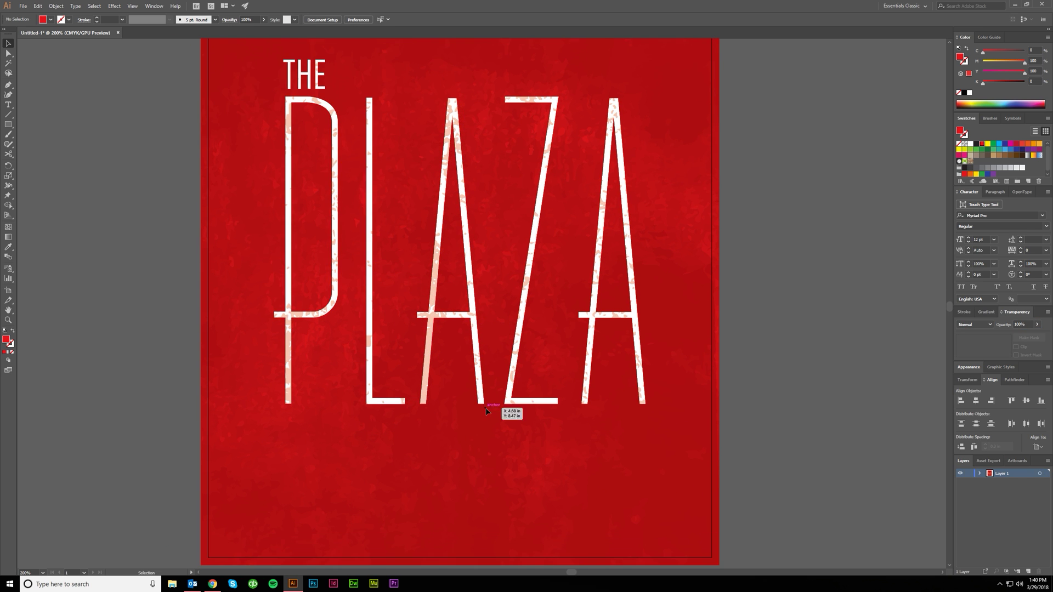
scroll(465, 430, down, 2)
scroll(477, 434, right, 1)
scroll(462, 475, down, 1)
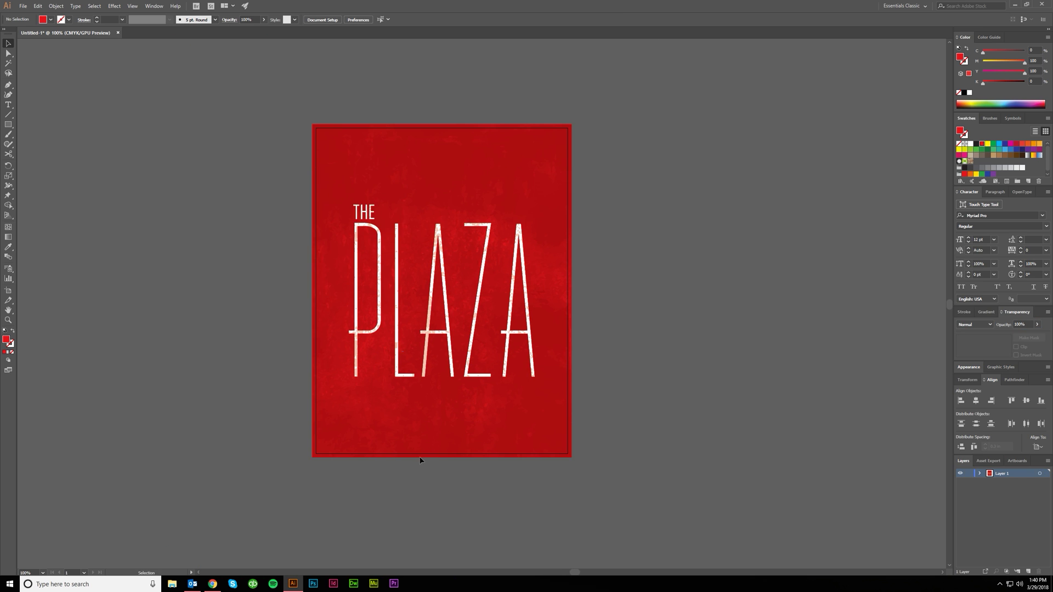
click(466, 352)
key(ctrl+shift+a)
scroll(468, 350, up, 3)
scroll(479, 349, down, 2)
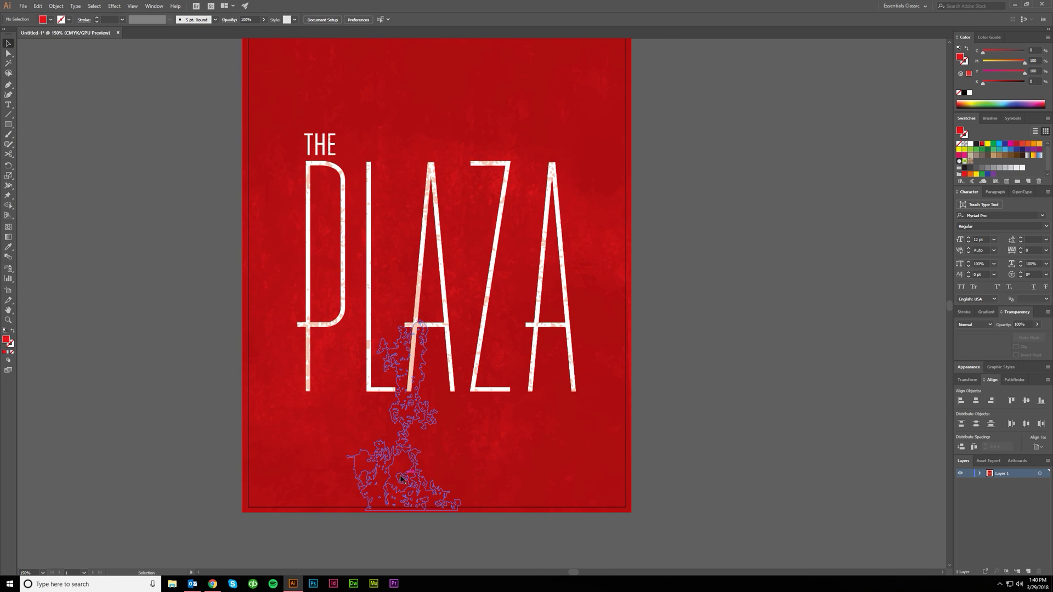
alt+scroll(719, 295, down, 1)
shift+scroll(727, 334, right, 3)
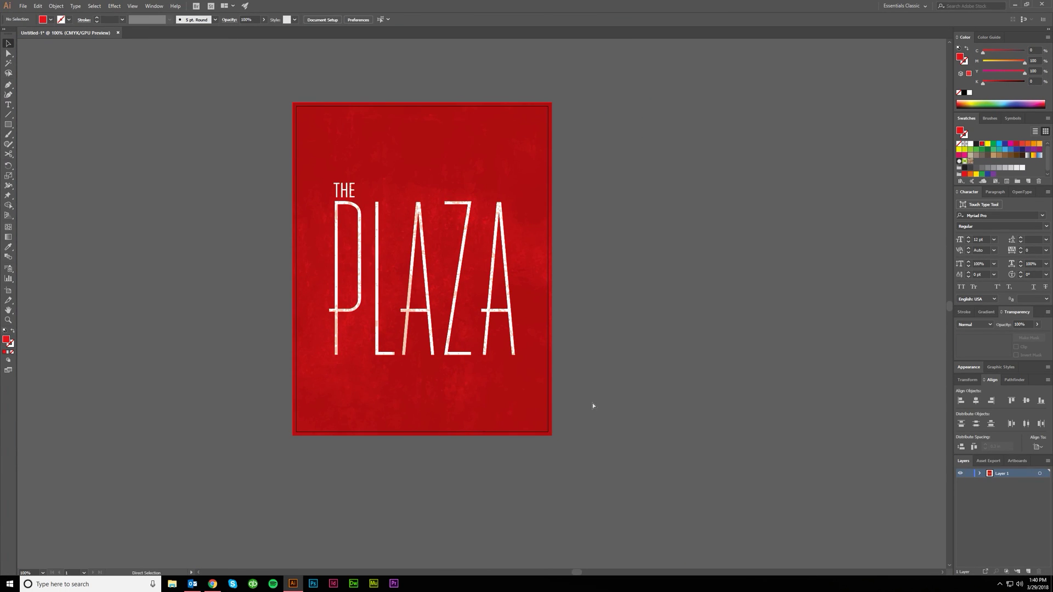
Darken the texture's red fill by setting its black (K) value to 25%.
click(541, 400)
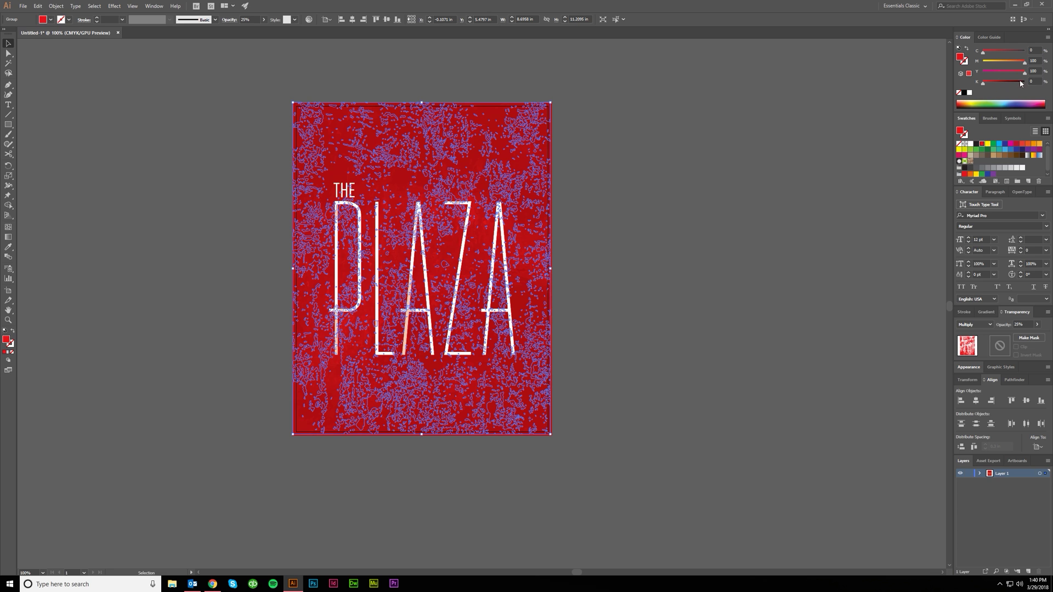
drag(1021, 83, 980, 84)
text(25)
key(Tab)
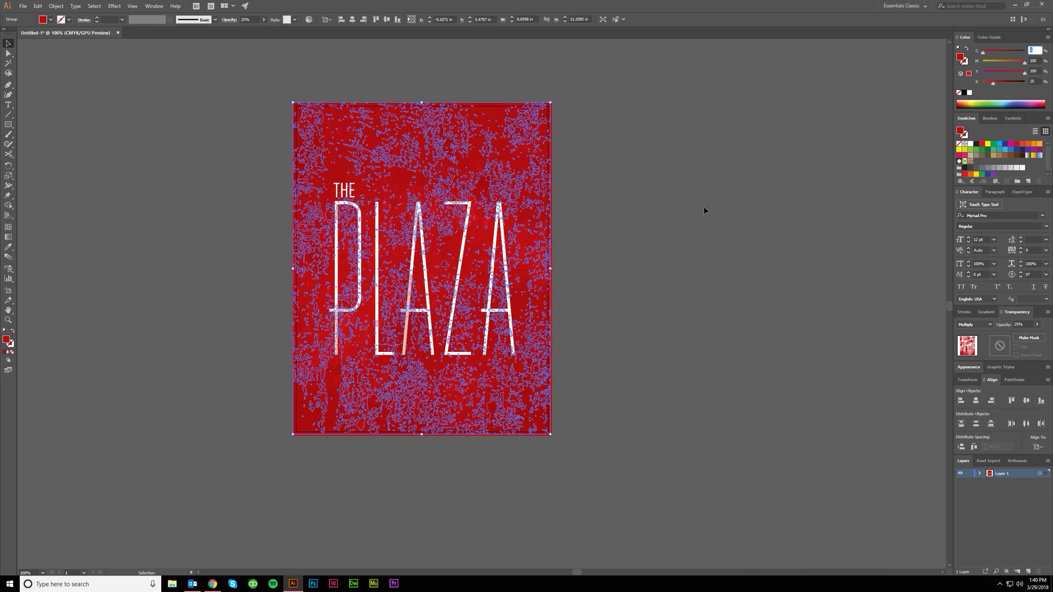
click(703, 206)
Set the texture fill's black (K) value to 50%.
click(551, 201)
click(1005, 81)
click(751, 211)
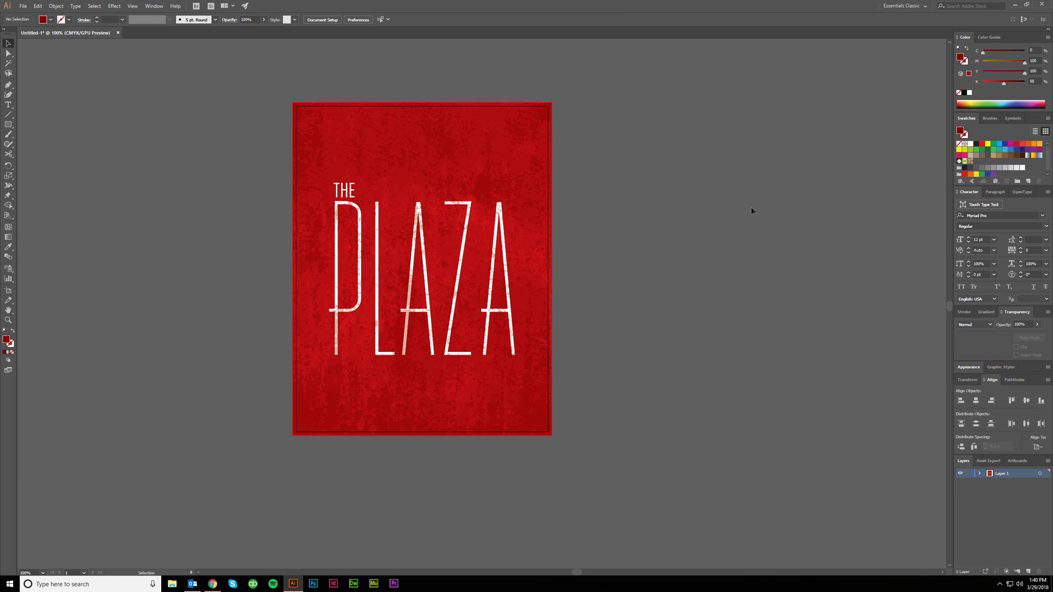
Inspect the darkened grunge on the lettering, background and poster edges at several magnifications.
scroll(614, 371, down, 1)
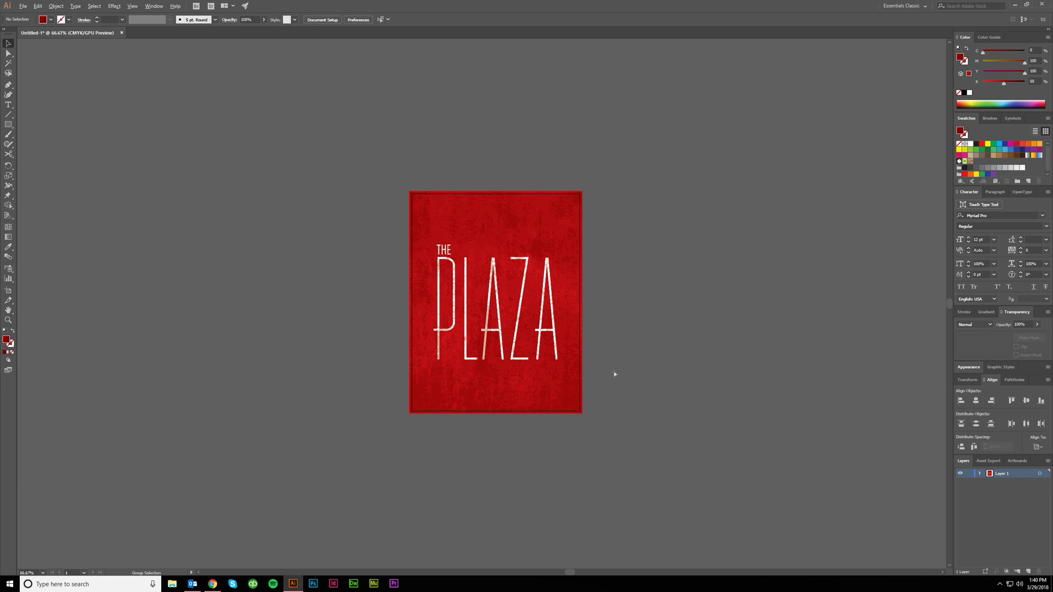
scroll(593, 367, right, 2)
scroll(478, 305, up, 3)
scroll(482, 384, left, 1)
scroll(484, 404, down, 5)
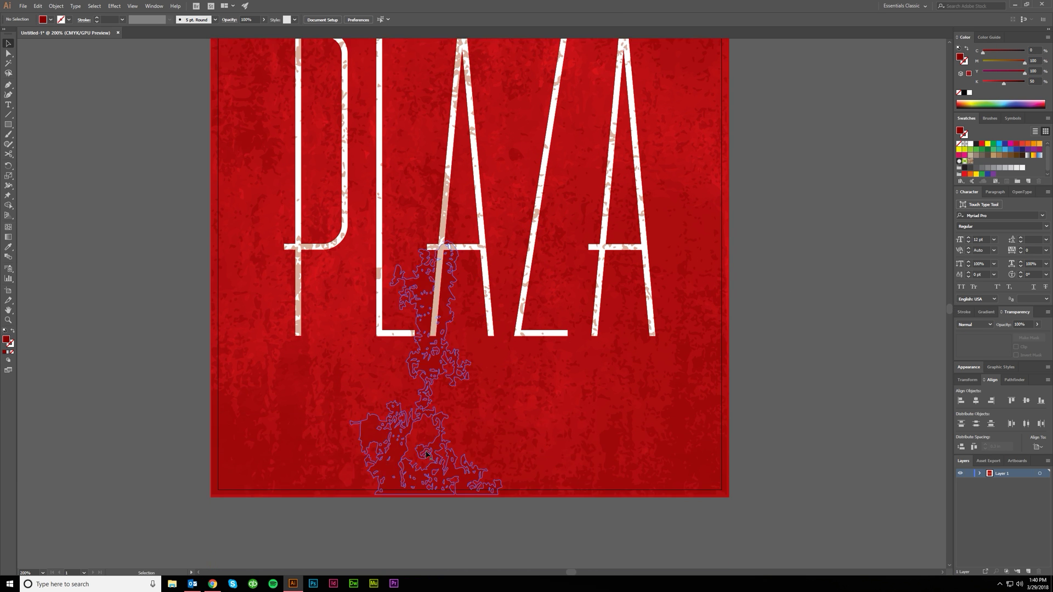
scroll(329, 417, left, 2)
scroll(211, 492, up, 1)
scroll(215, 492, down, 1)
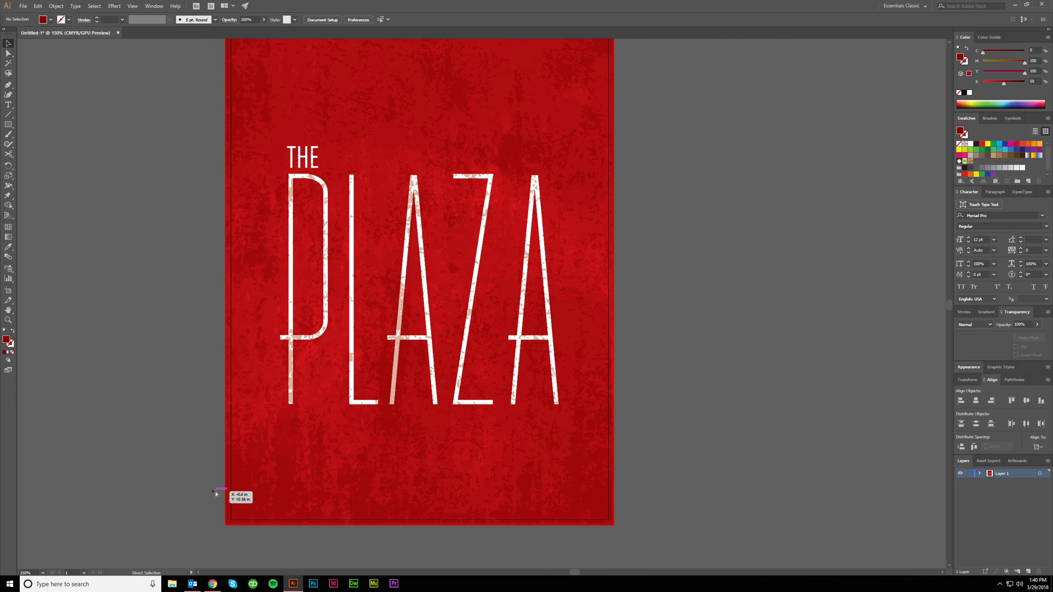
scroll(330, 483, left, 6)
scroll(395, 470, up, 3)
scroll(786, 335, down, 1)
scroll(754, 352, right, 2)
scroll(731, 367, down, 3)
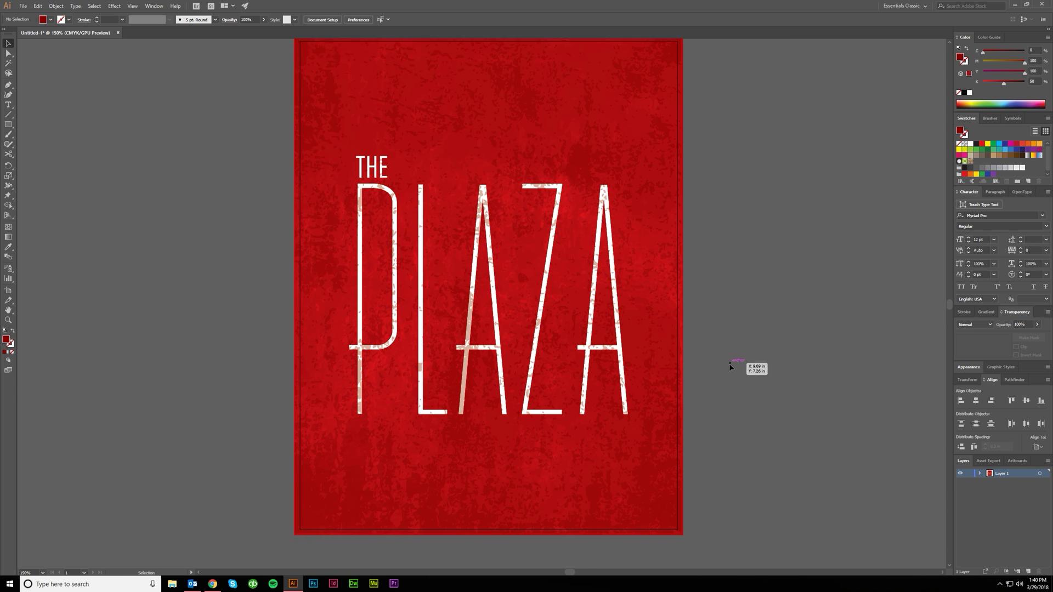
scroll(730, 367, up, 5)
scroll(730, 368, down, 1)
scroll(730, 366, down, 1)
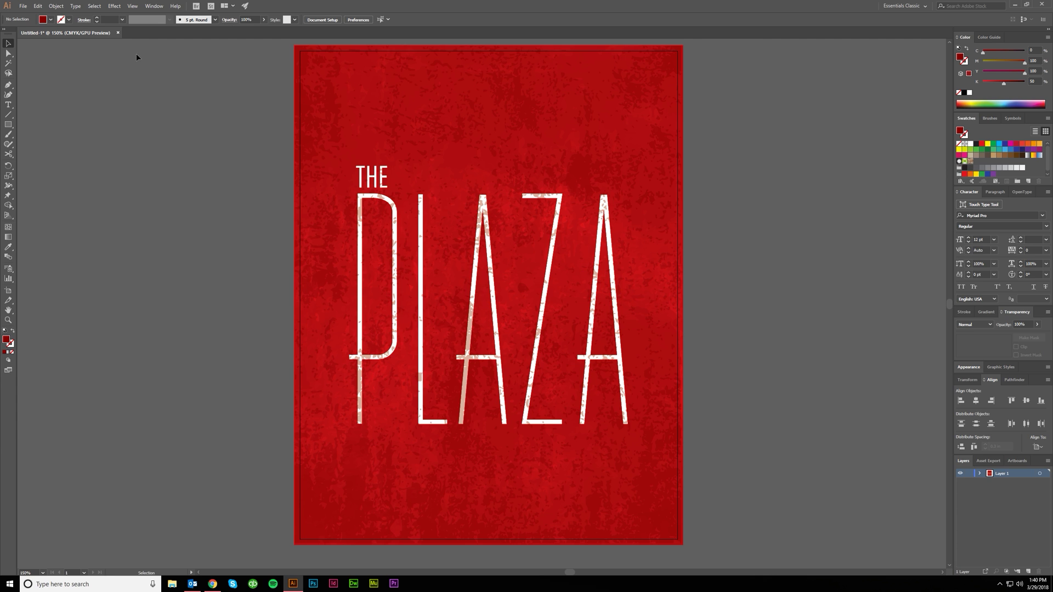
Start opening an existing file and browse to the SeeHawk Design customer folder.
click(23, 6)
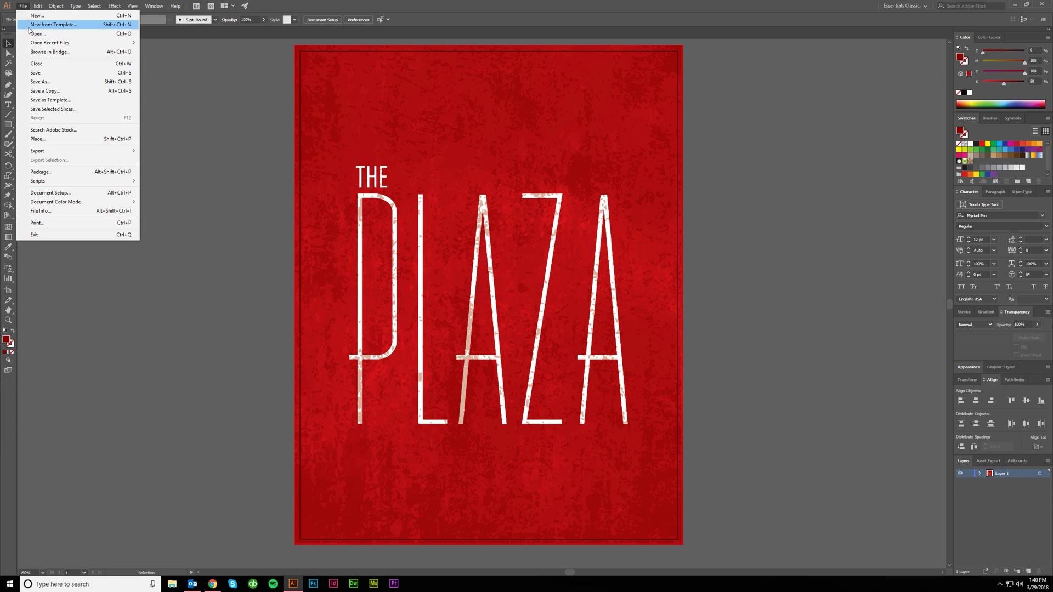
click(34, 34)
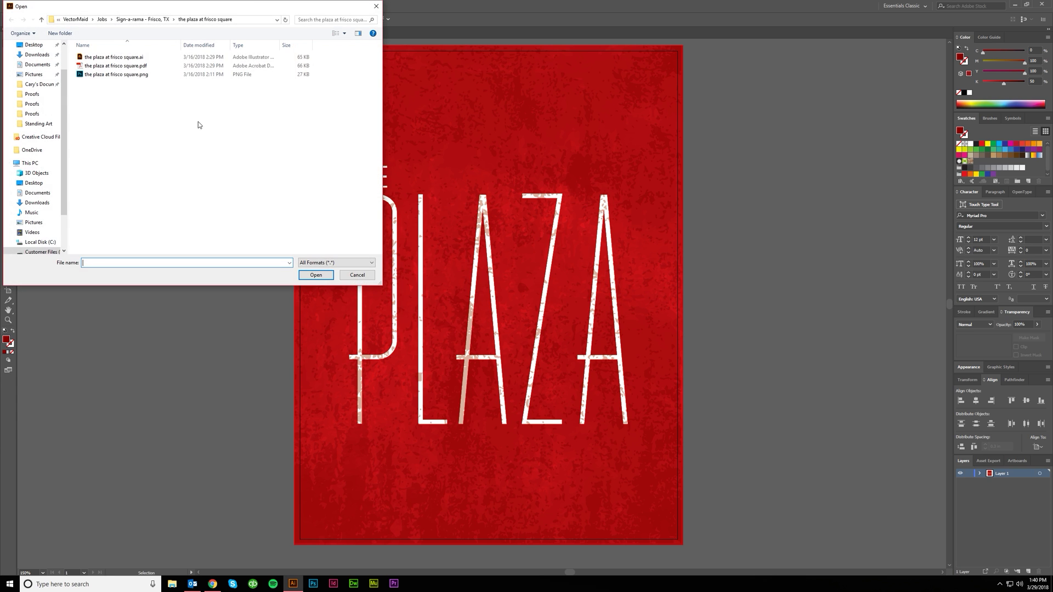
click(75, 19)
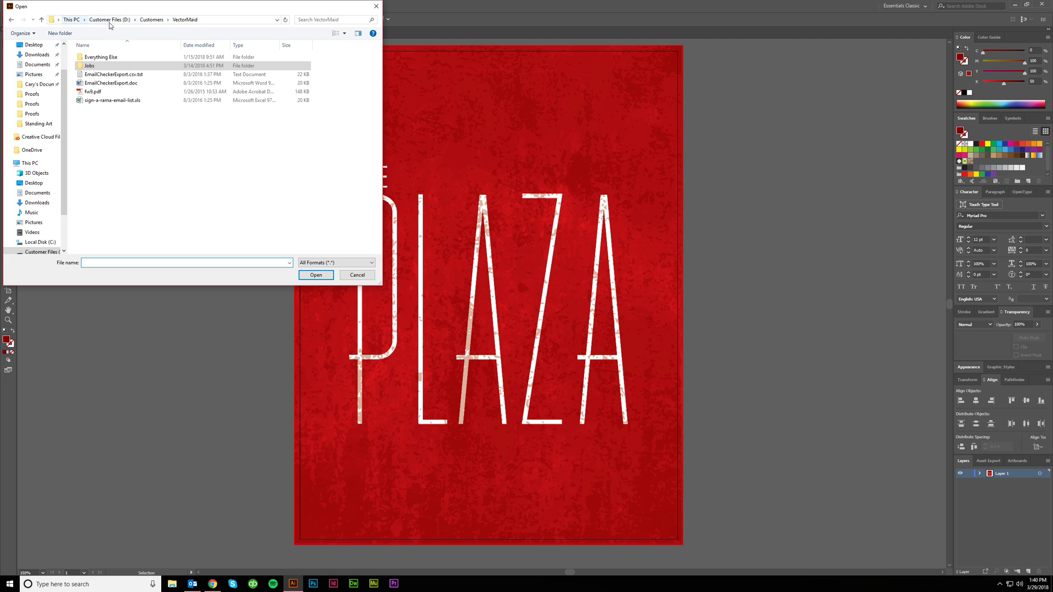
click(144, 19)
double_click(105, 58)
double_click(93, 150)
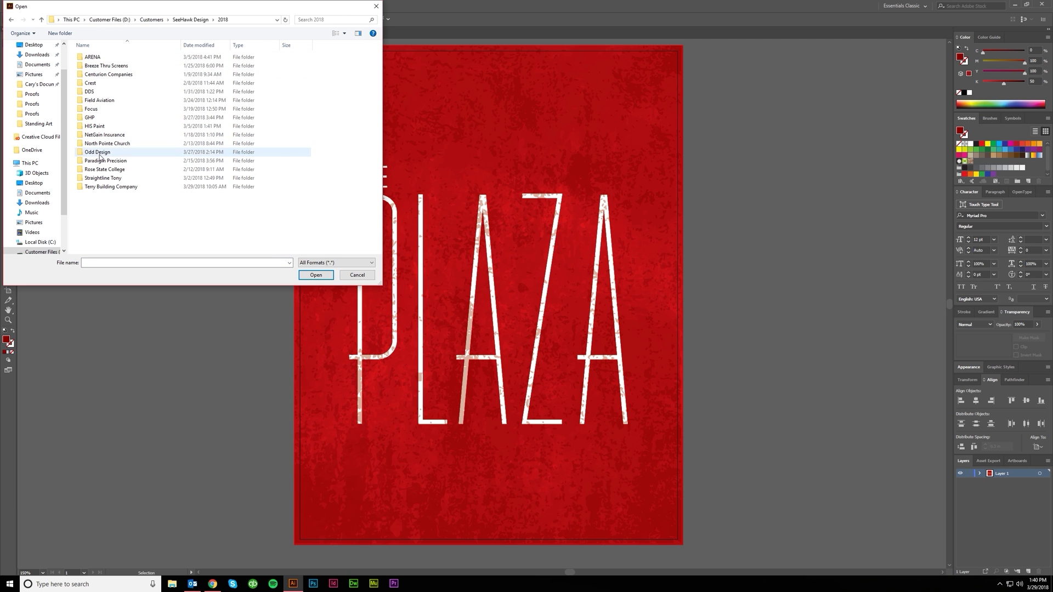
double_click(99, 170)
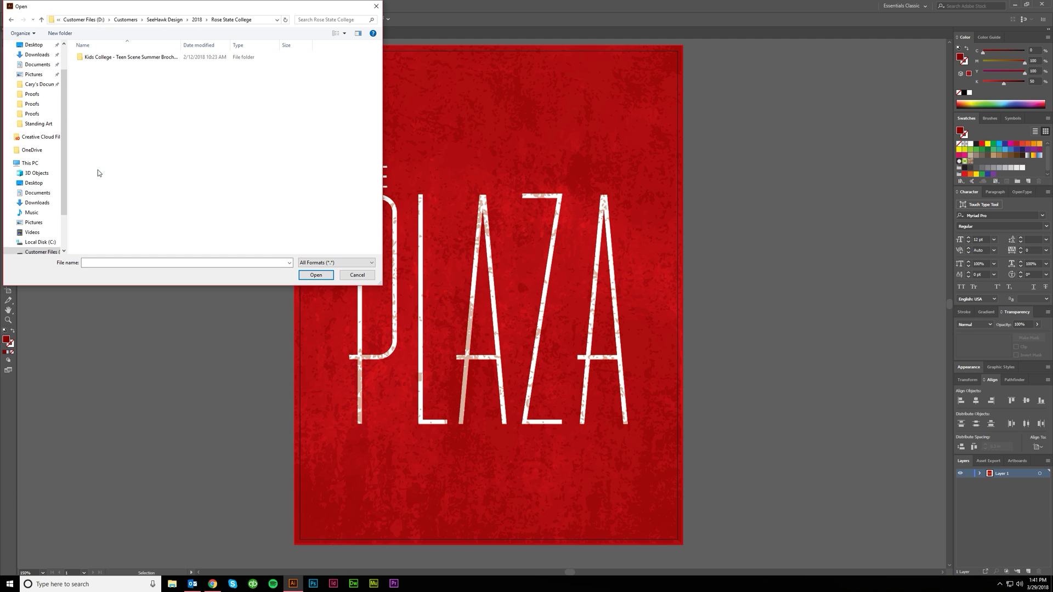
click(110, 20)
Open RSC_King-Lear-poster.ai from the Proofs folder of Rose State College's 2017 Play Posters and Ads.
double_click(98, 141)
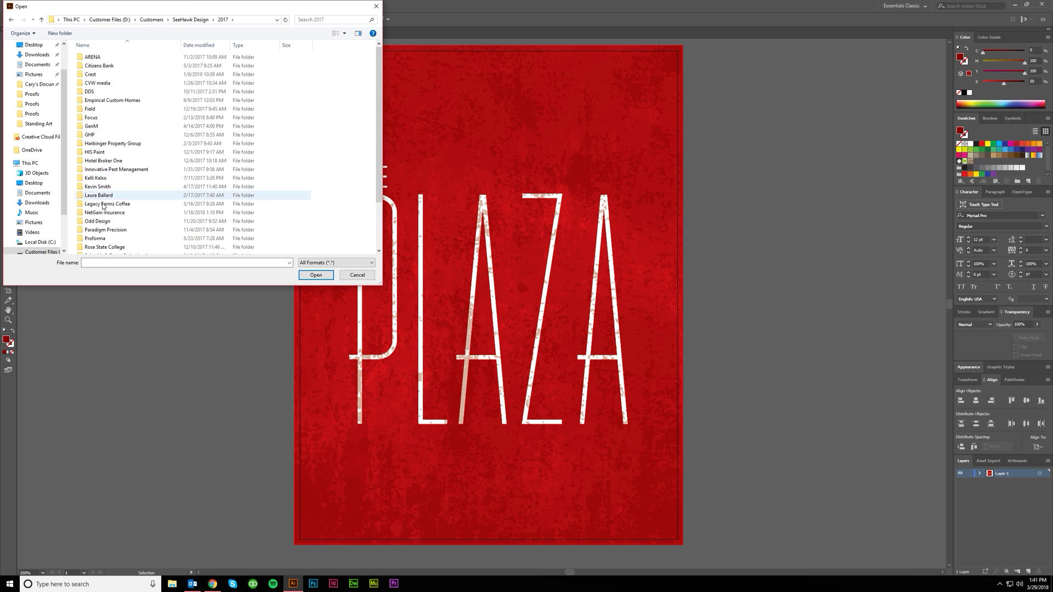
double_click(102, 246)
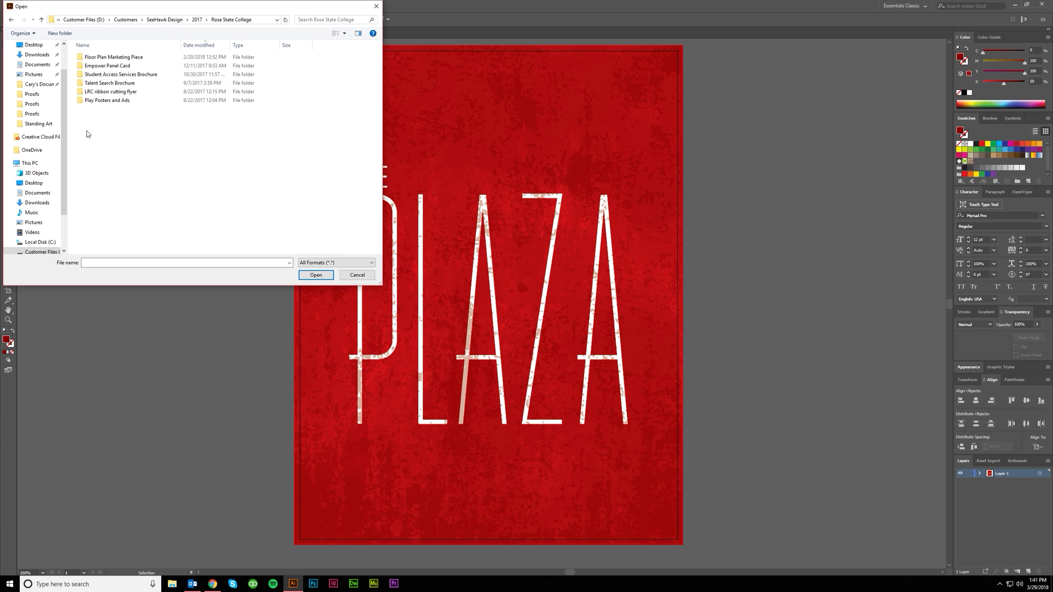
double_click(105, 100)
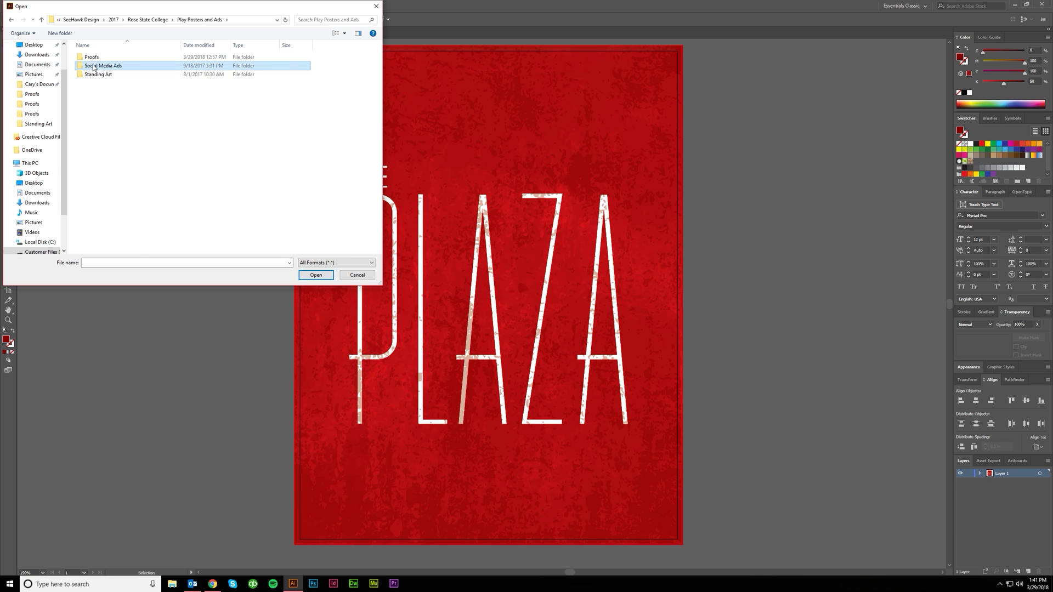
double_click(91, 57)
scroll(195, 189, down, 5)
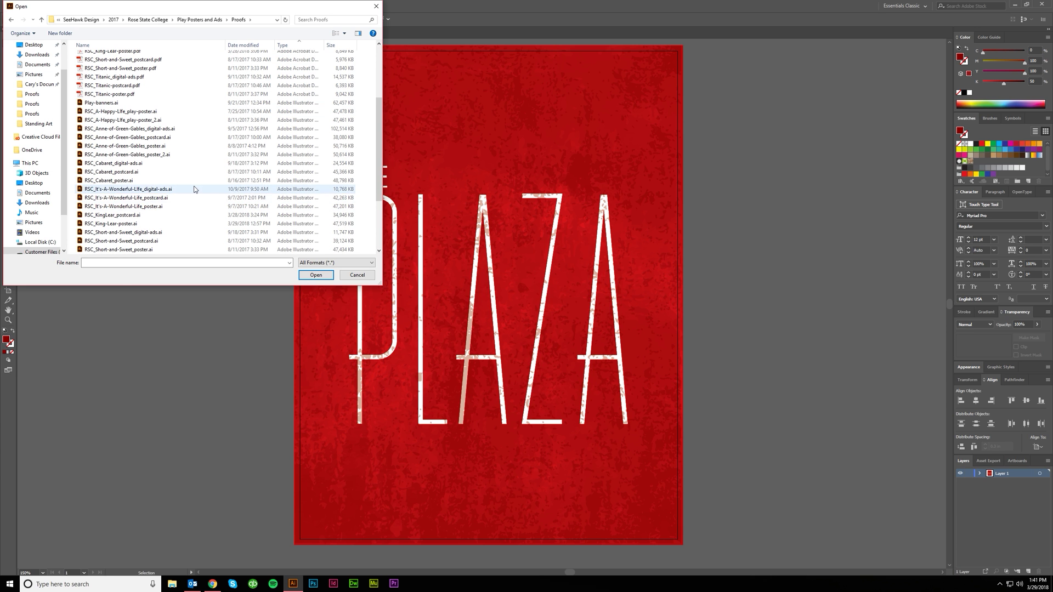
scroll(170, 186, down, 1)
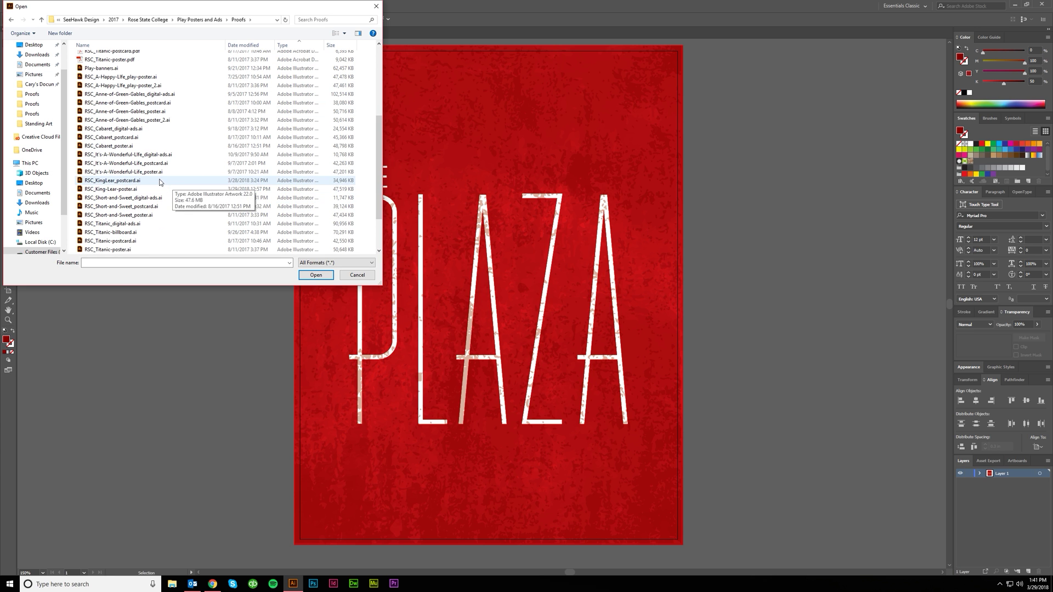
double_click(129, 189)
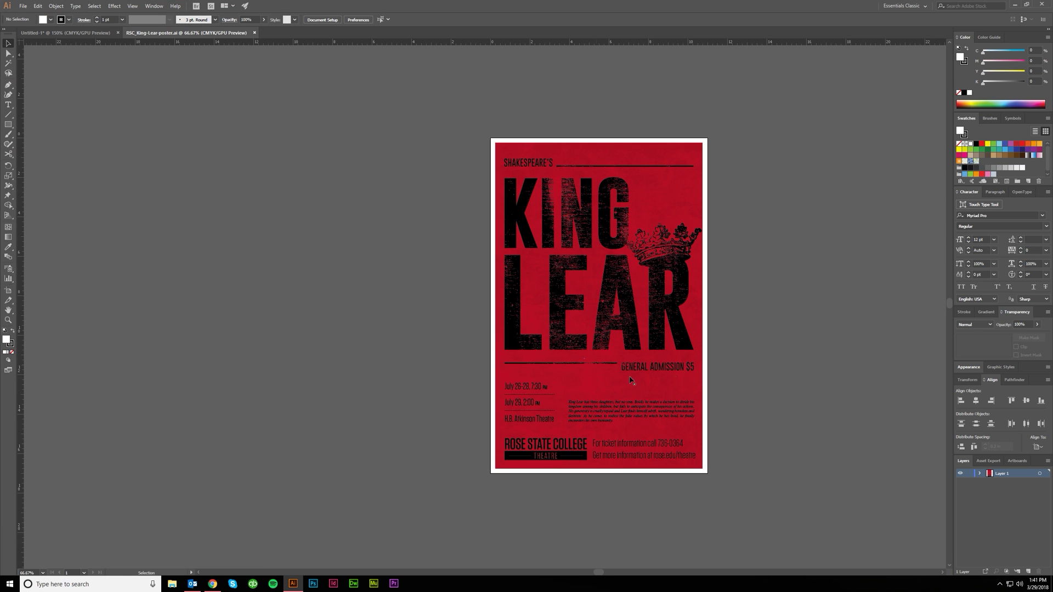
View the King Lear poster at 100% and briefly select its synopsis paragraph.
key(ctrl+1)
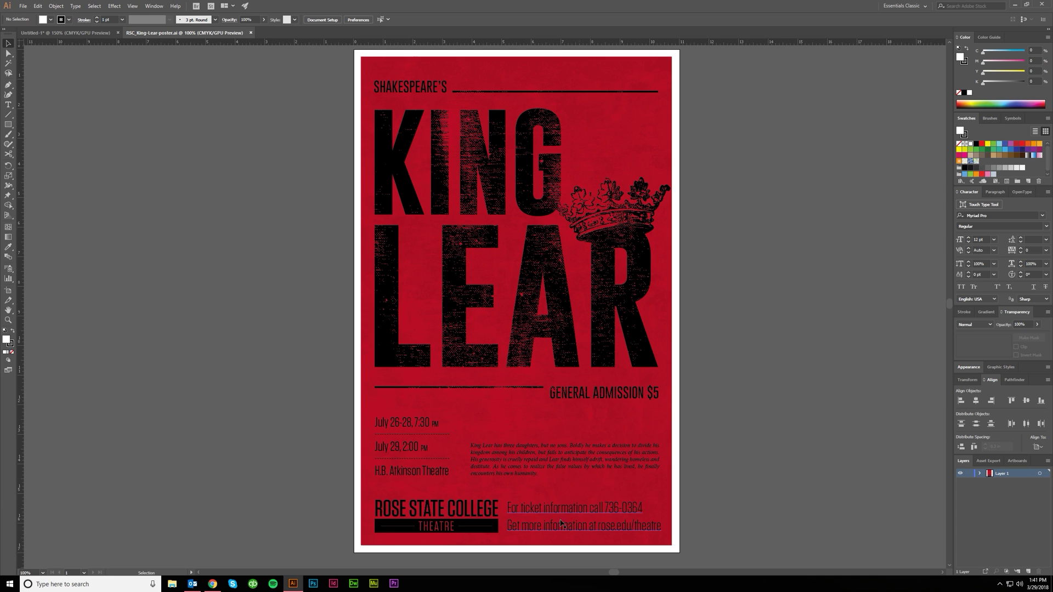
click(475, 447)
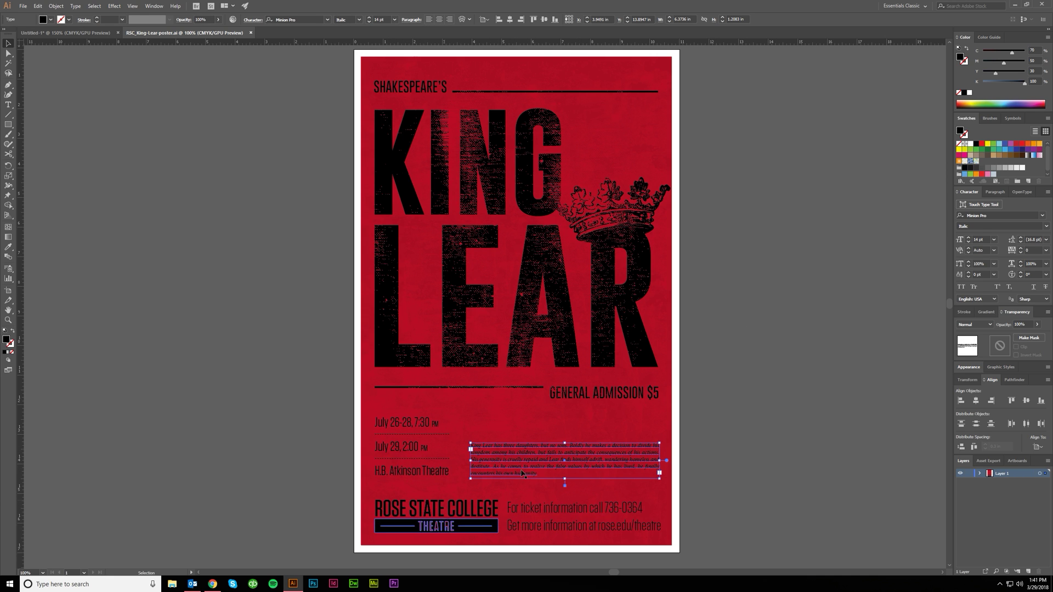
click(700, 443)
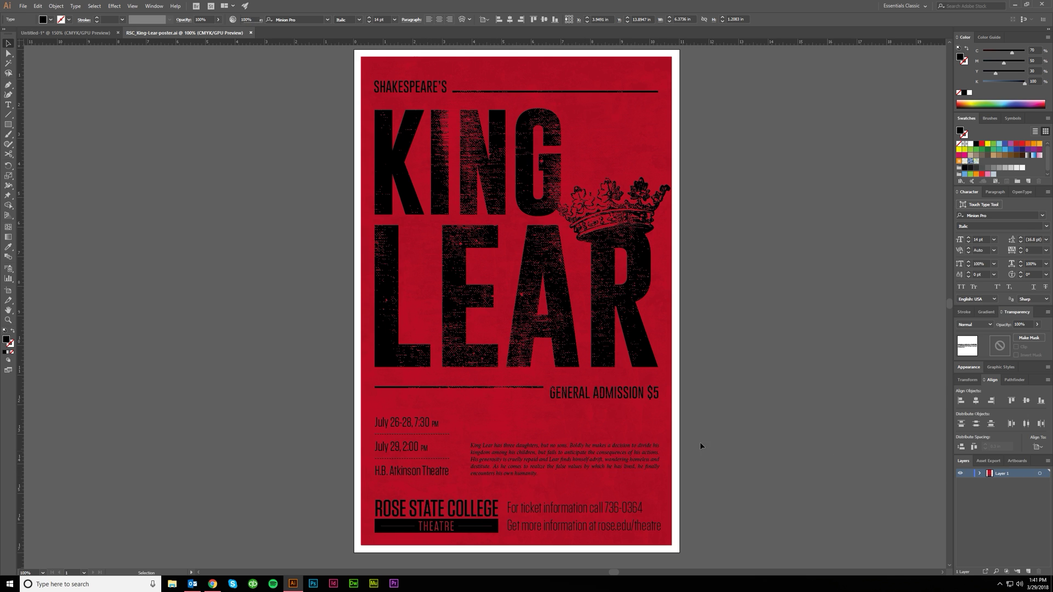
Examine the grunge texture on the LEAR letters, the red background and the area around the show dates up close.
scroll(682, 399, right, 2)
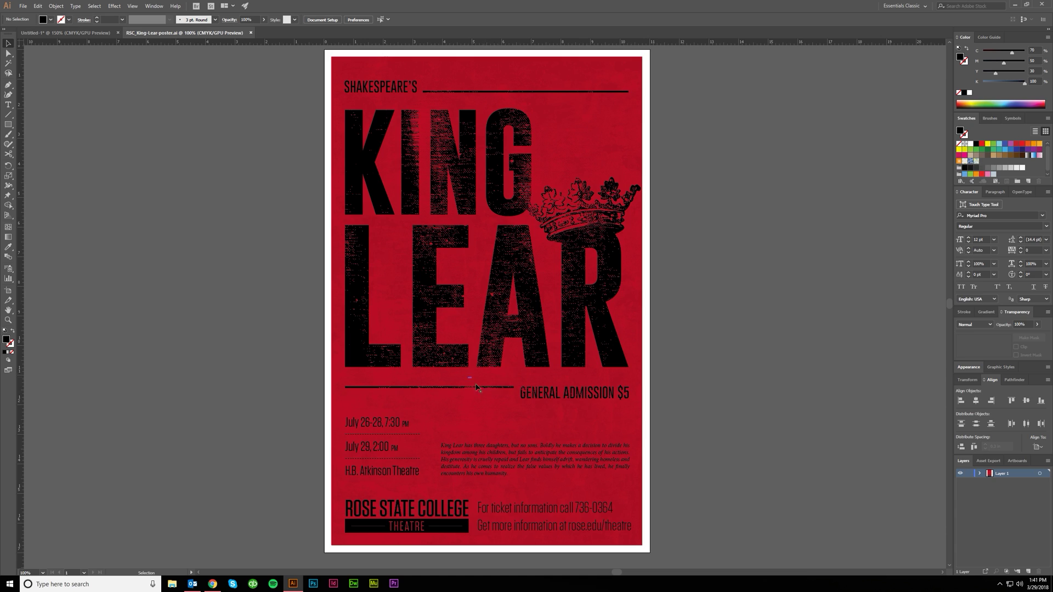
scroll(492, 404, up, 3)
scroll(492, 404, up, 5)
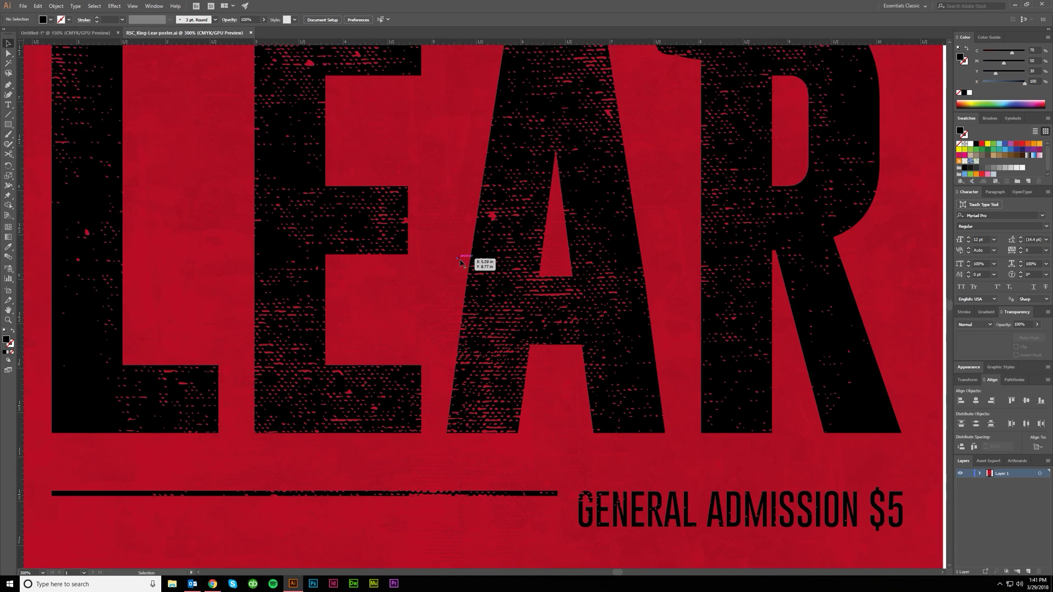
scroll(467, 269, up, 5)
scroll(461, 283, left, 4)
scroll(348, 388, up, 3)
scroll(360, 383, down, 4)
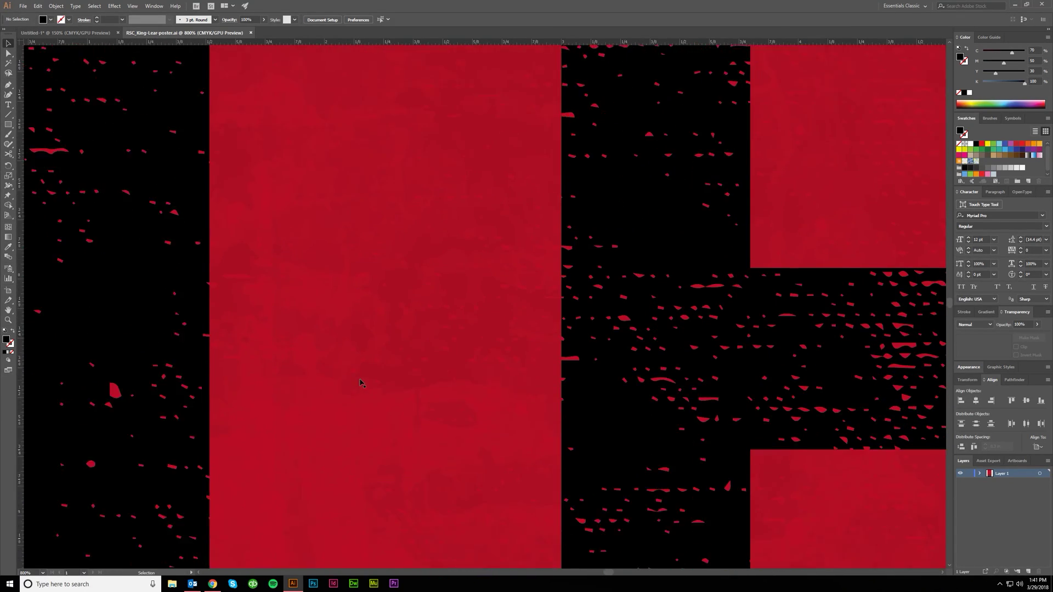
scroll(360, 382, down, 10)
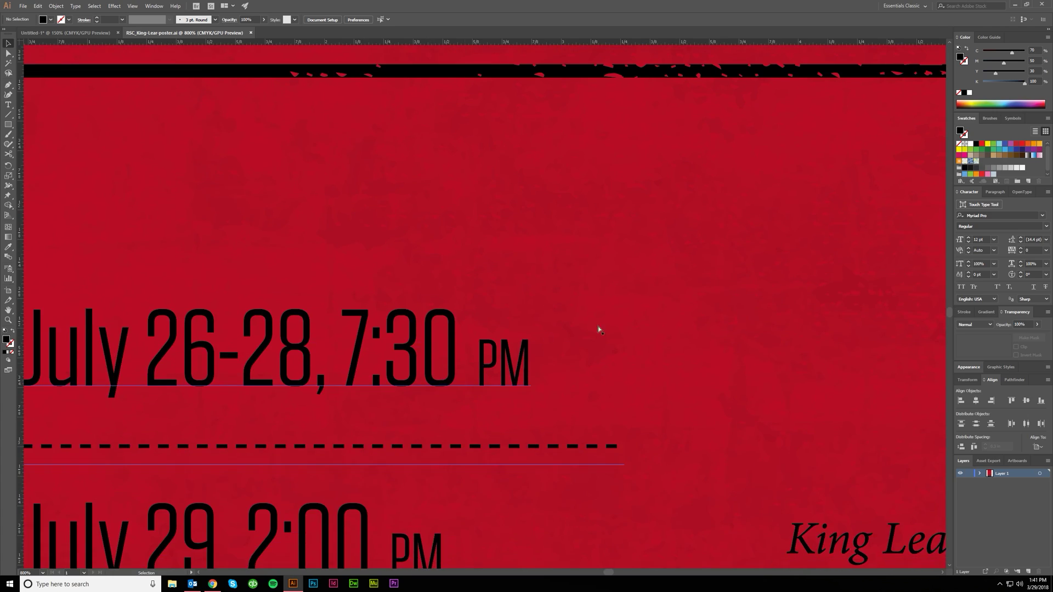
Examine how the texture distresses the upper title letters and the crown, both enlarged and on the whole poster.
scroll(598, 329, right, 5)
scroll(589, 347, down, 4)
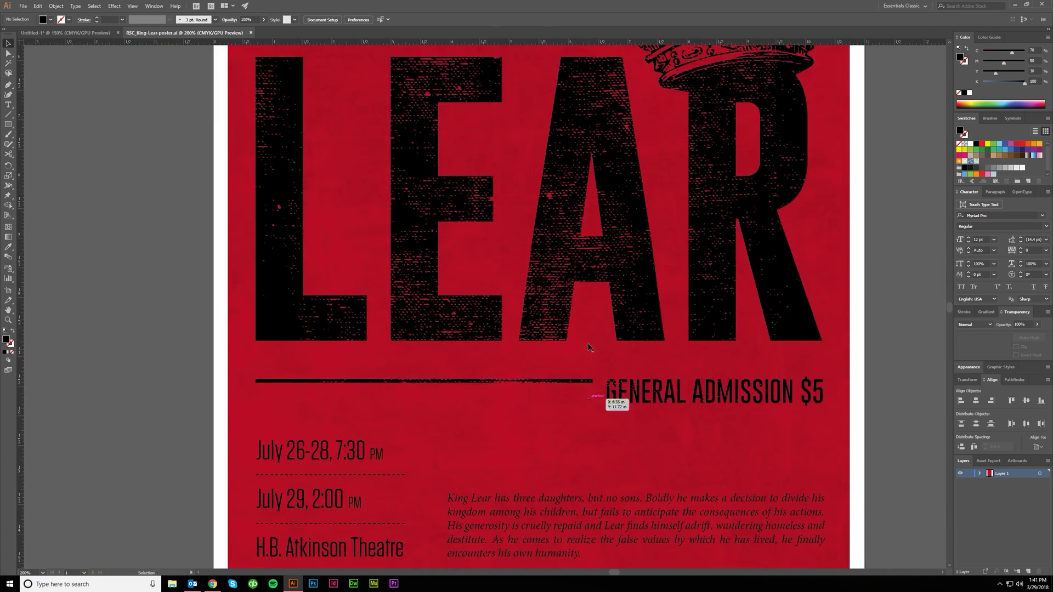
scroll(589, 347, up, 3)
scroll(603, 318, up, 1)
scroll(627, 282, up, 4)
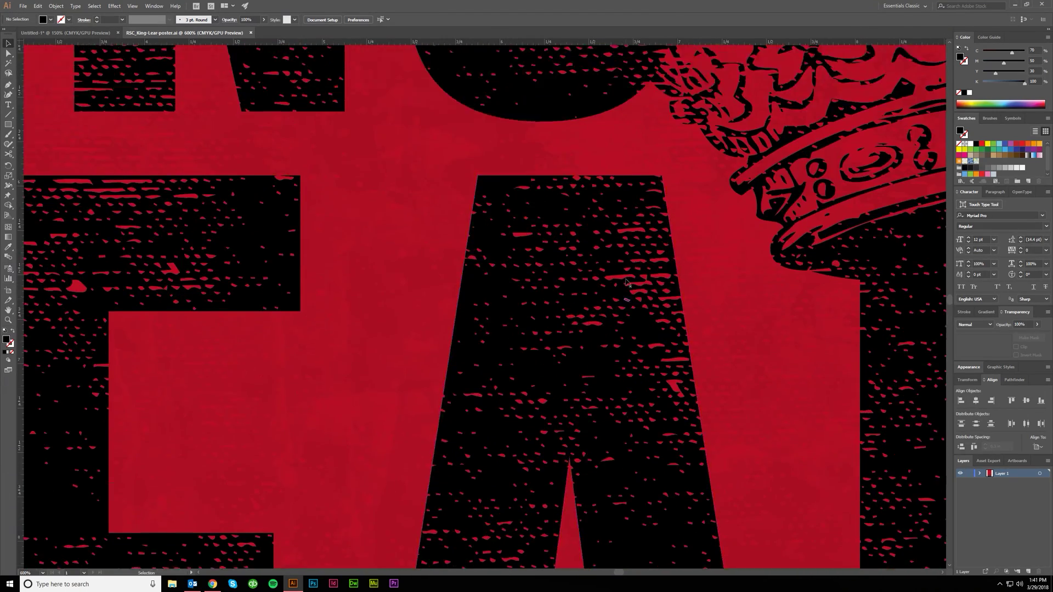
scroll(627, 282, up, 8)
key(ctrl+0)
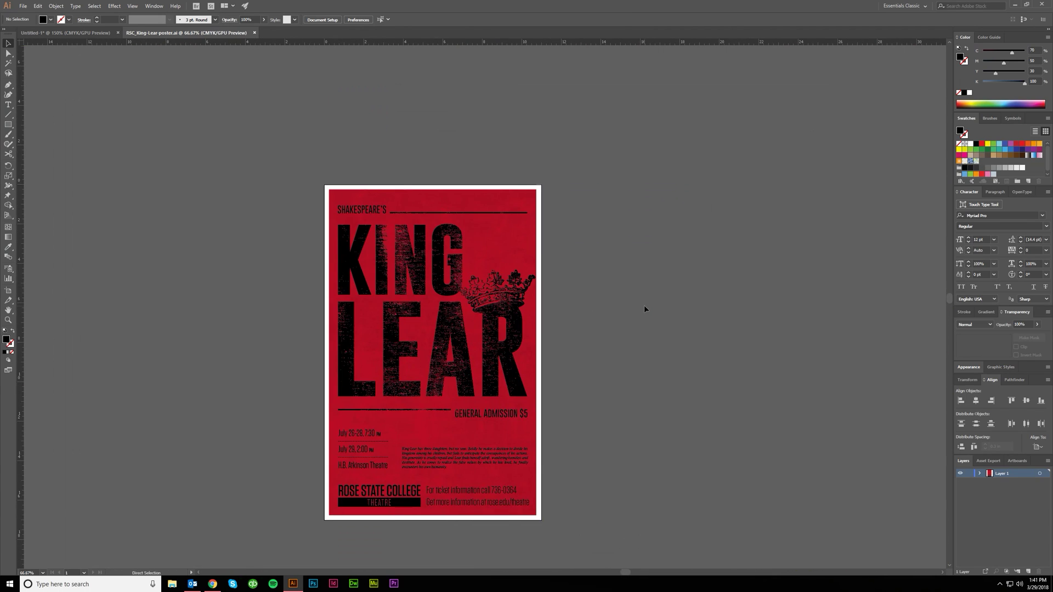
Move the red lettering texture off the King Lear poster to the empty area on its right and deselect it.
drag(461, 263, 741, 242)
click(680, 147)
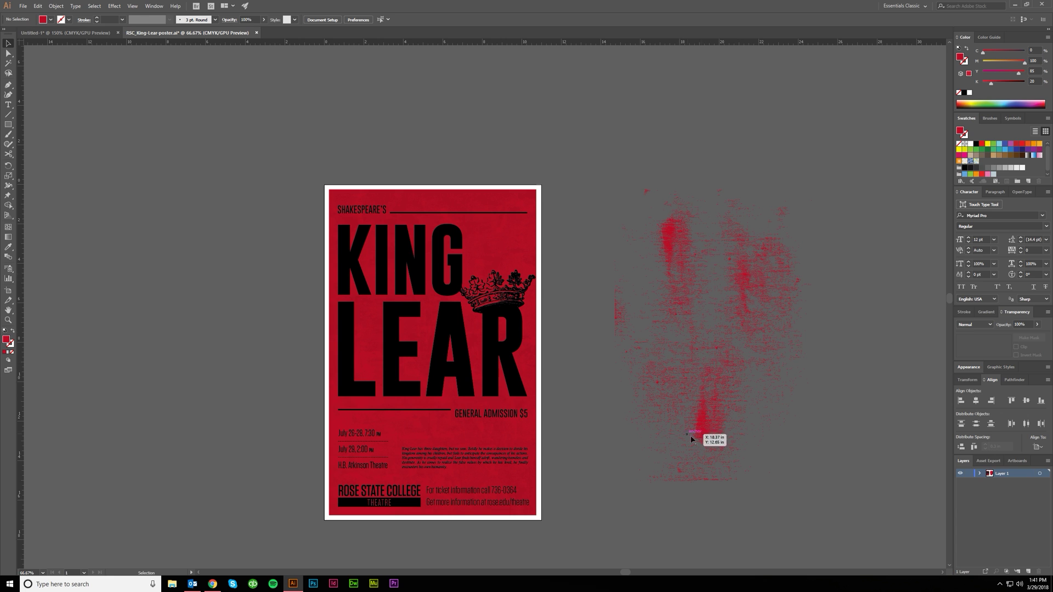
click(708, 443)
click(620, 192)
Examine the King Lear lettering and crown without the texture, and undo the texture's move.
scroll(357, 463, up, 2)
scroll(416, 445, down, 2)
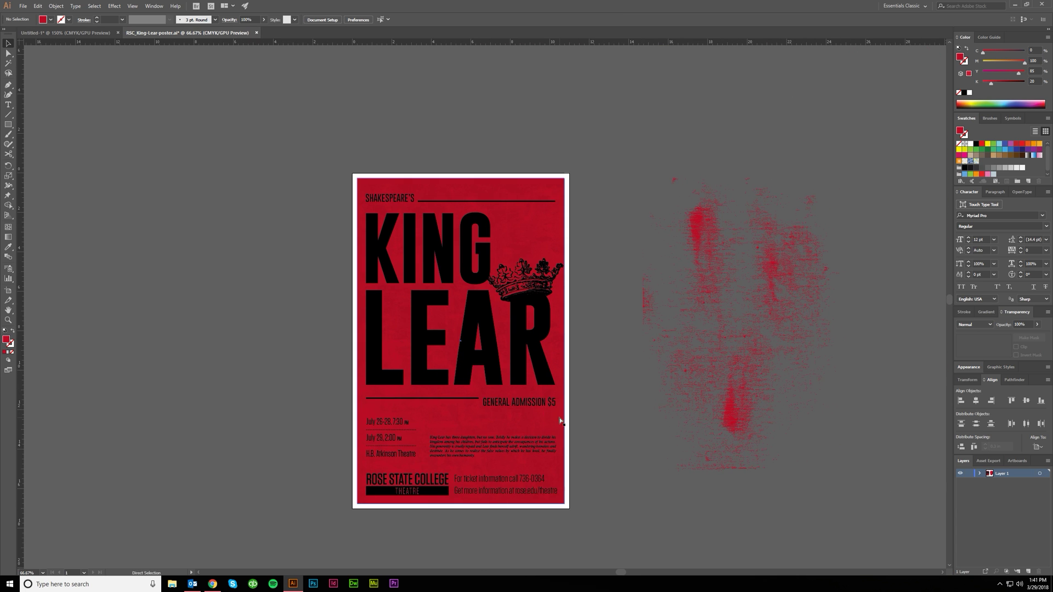
scroll(556, 435, up, 2)
scroll(468, 369, up, 5)
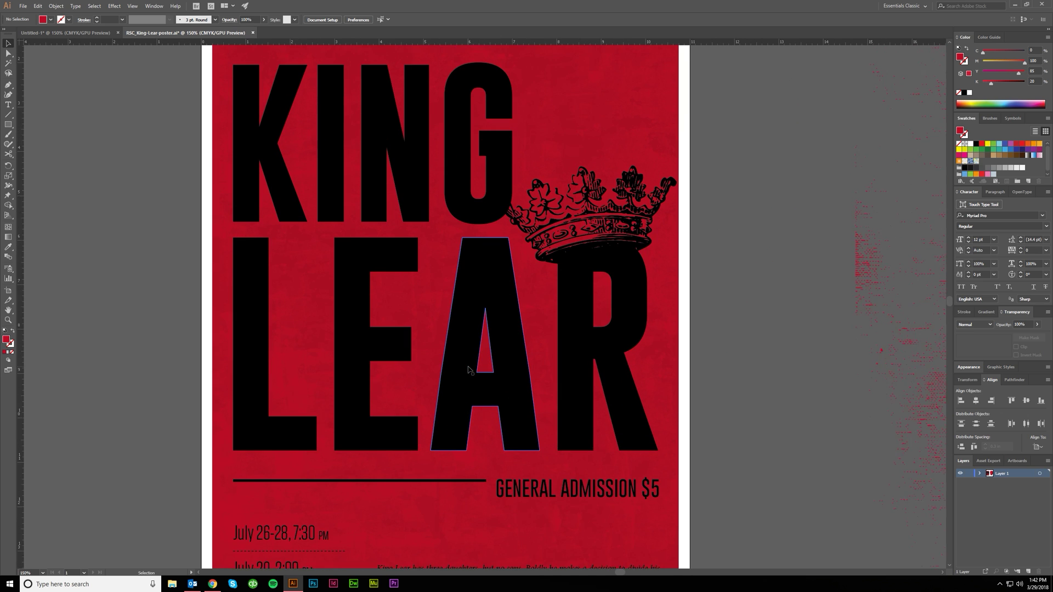
scroll(202, 250, down, 1)
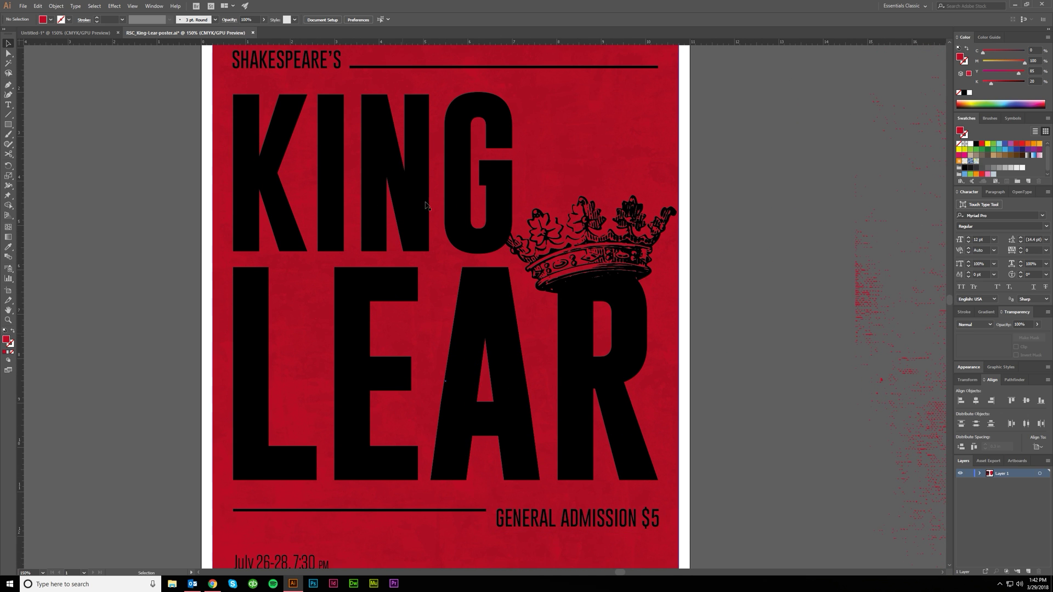
scroll(555, 262, down, 1)
key(a)
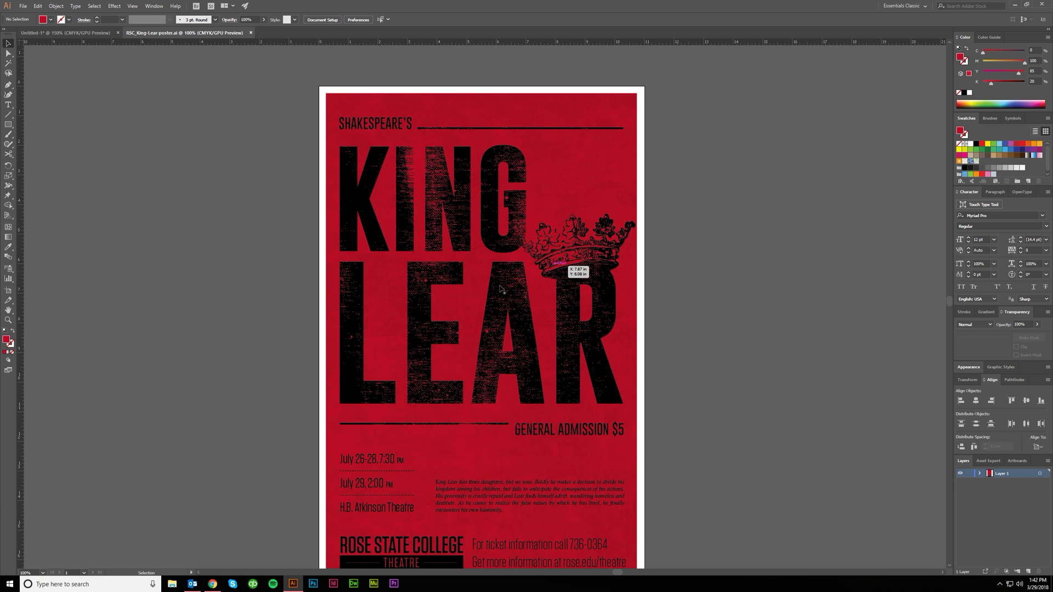
Move the red lettering texture horizontally about 11.5 in to the right, off the King Lear poster.
scroll(663, 256, right, 2)
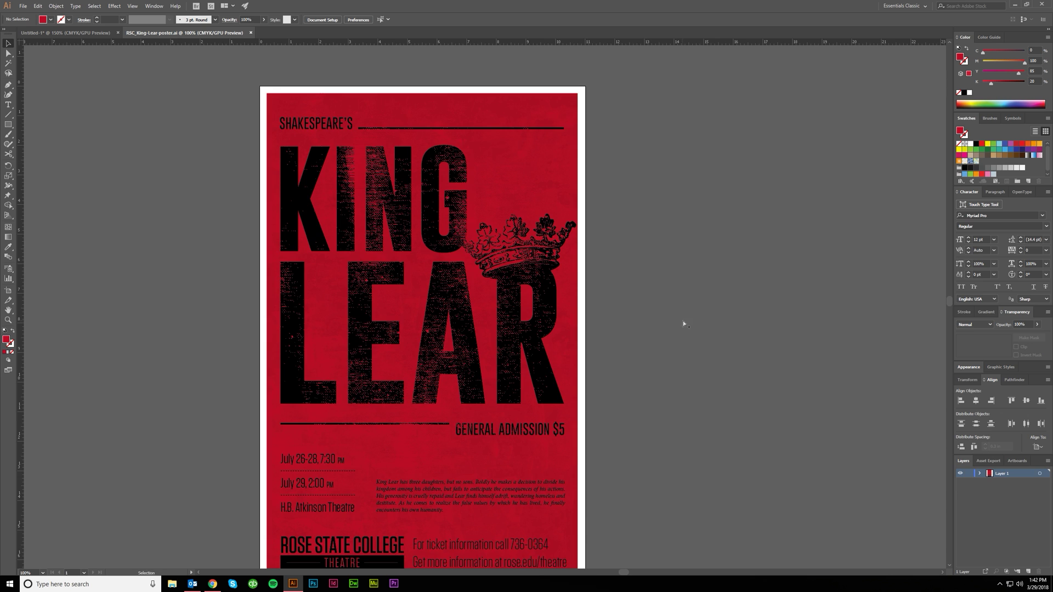
scroll(667, 324, down, 3)
scroll(669, 353, right, 1)
scroll(662, 353, up, 3)
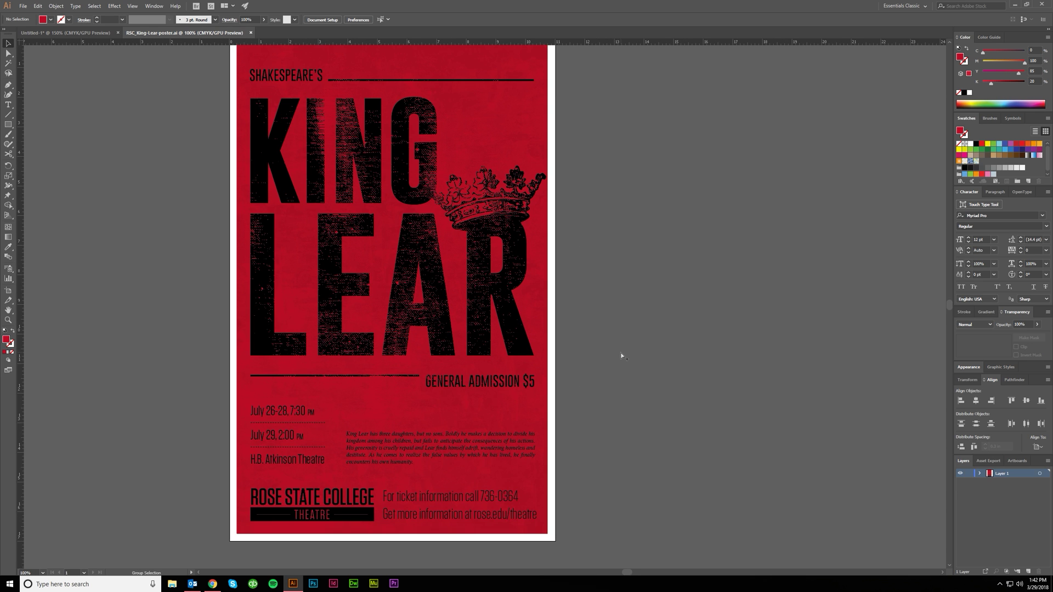
key(v)
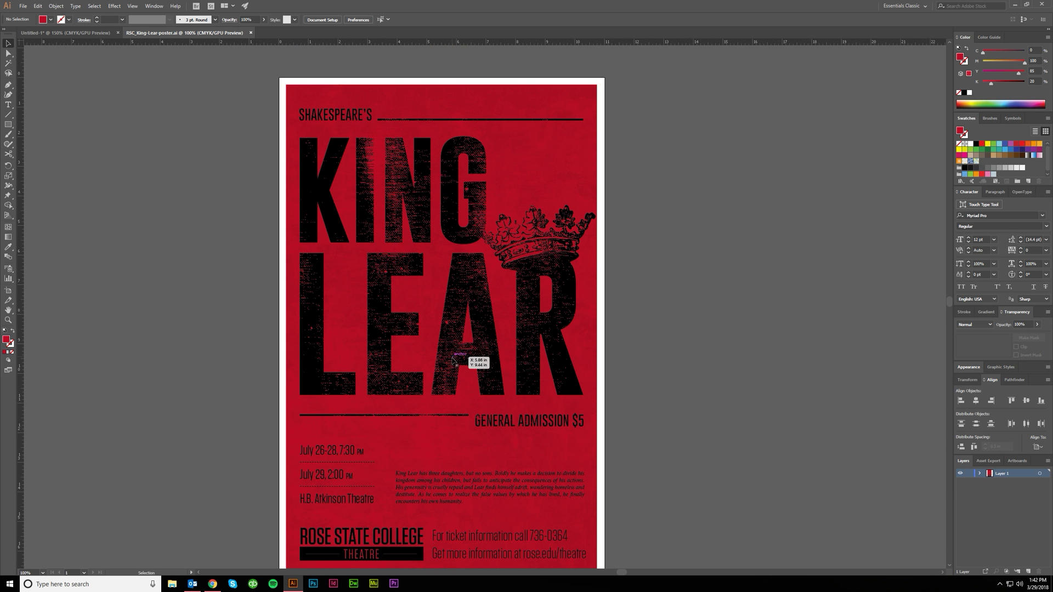
drag(453, 361, 793, 341)
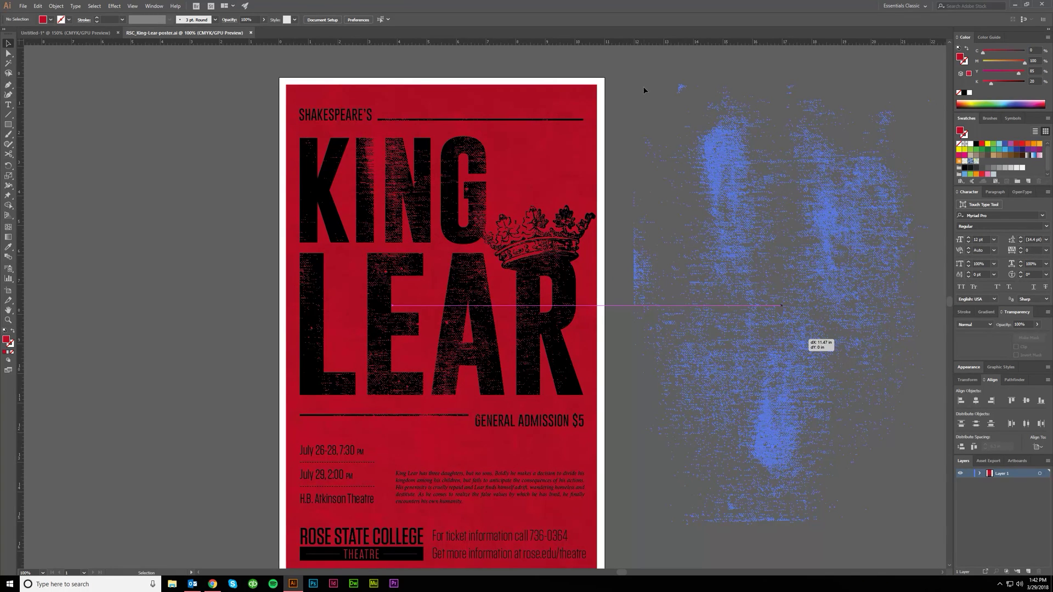
Unlock all locked objects and move the full-page background texture about 13.6 in horizontally to the left, off the poster.
click(552, 141)
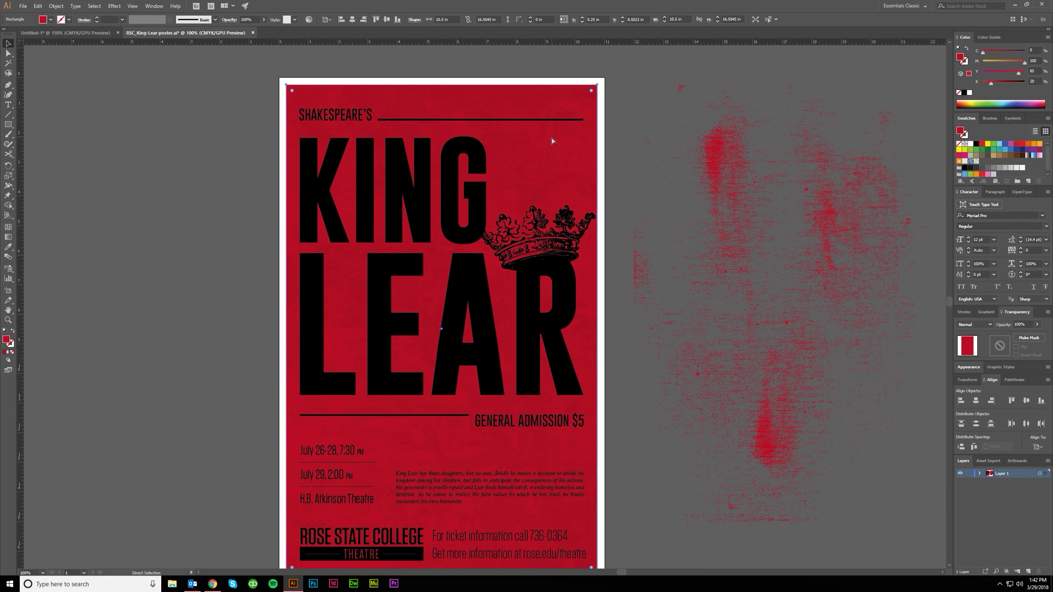
key(ctrl+alt+2)
click(644, 92)
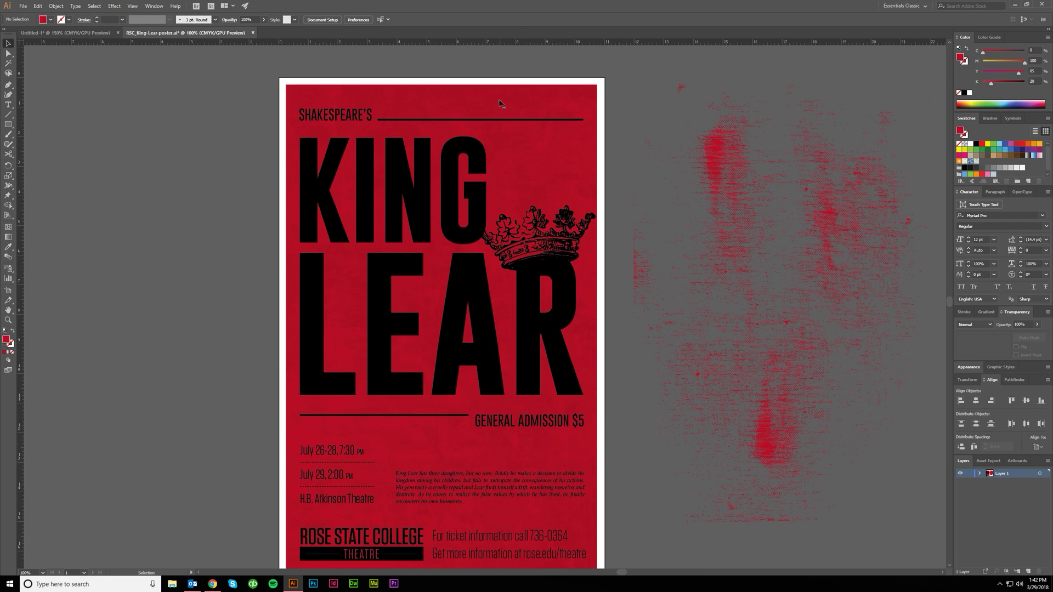
scroll(500, 104, down, 1)
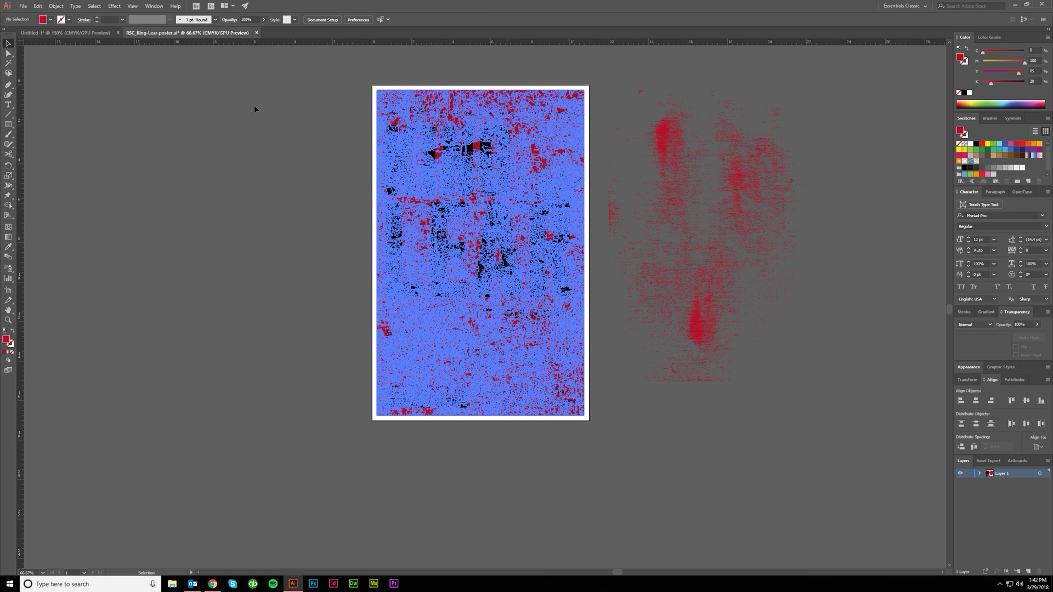
drag(254, 105, 238, 107)
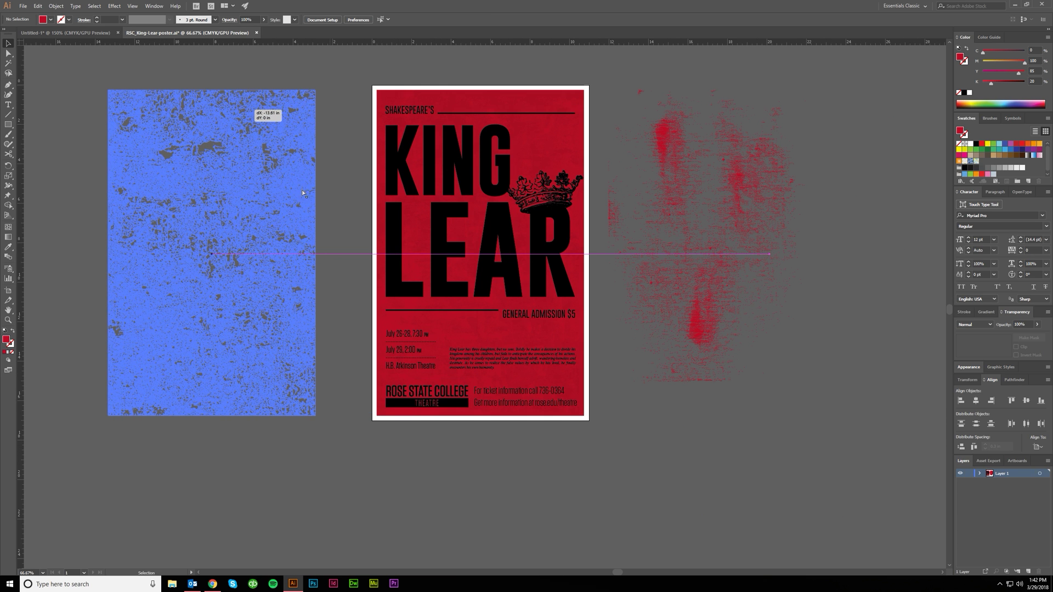
Examine the King Lear poster's plain red background rectangle beside the two moved textures, selecting it to identify it and deselecting it.
scroll(310, 205, left, 4)
scroll(406, 219, left, 3)
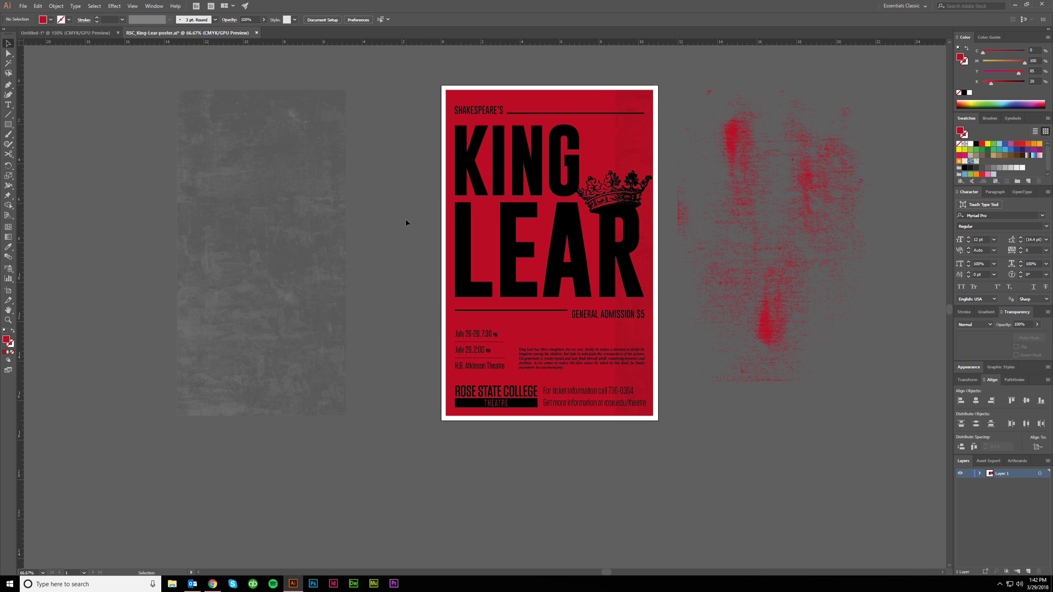
click(631, 105)
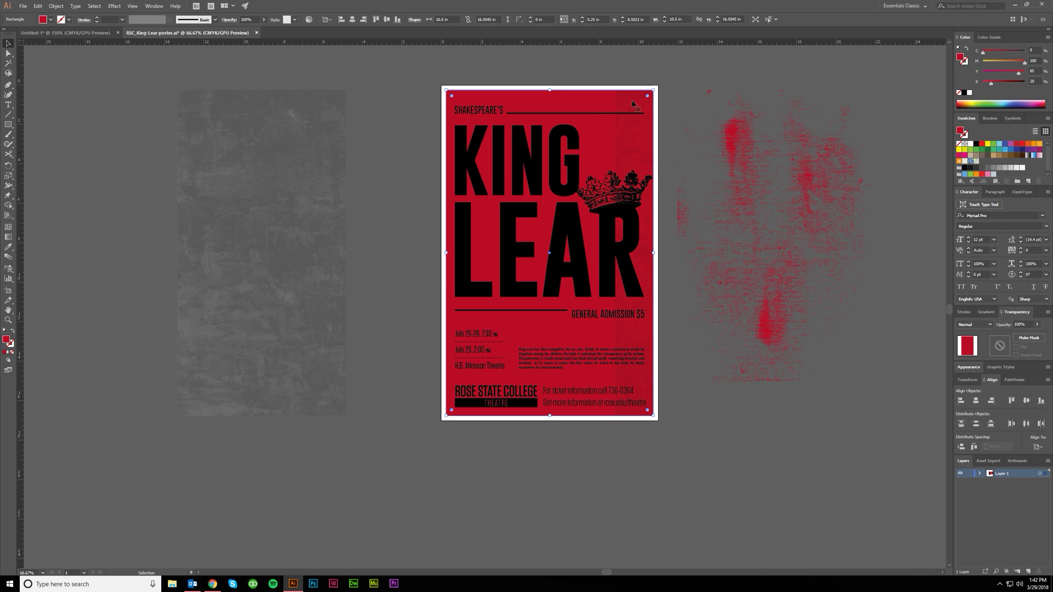
click(693, 141)
scroll(693, 141, left, 4)
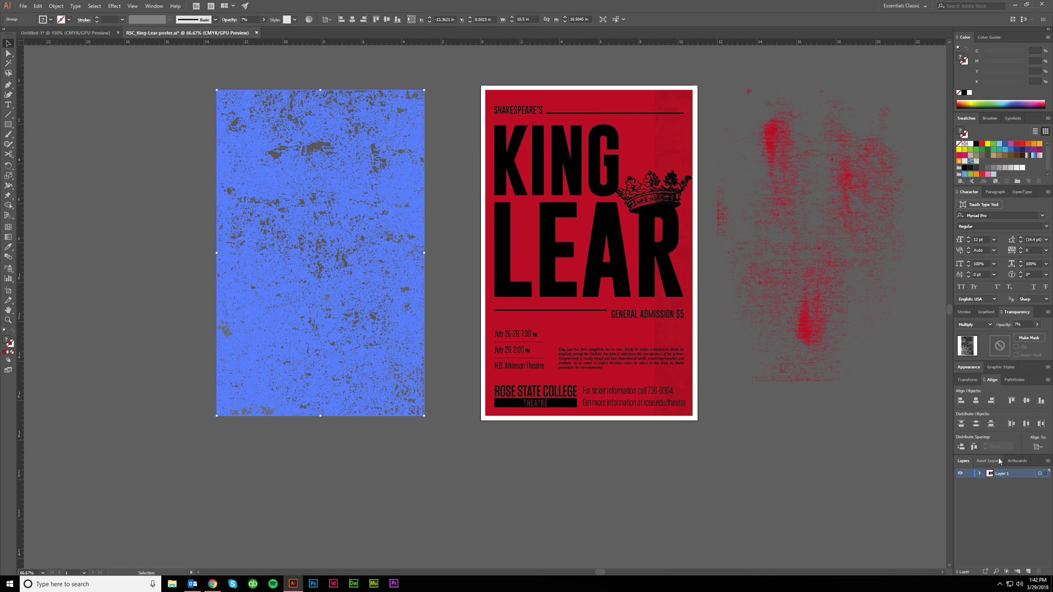
click(591, 334)
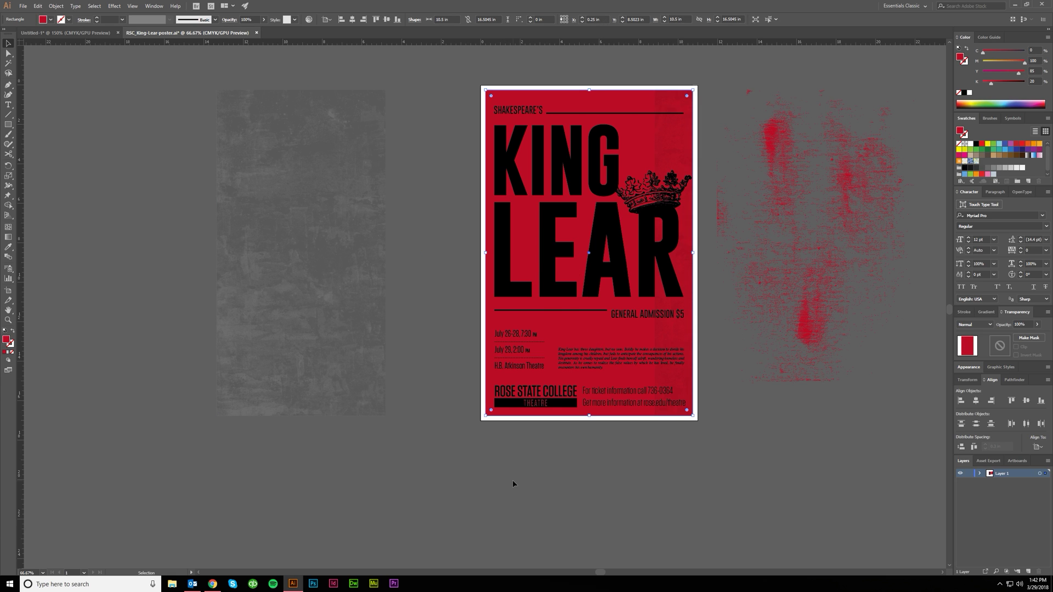
click(559, 473)
scroll(557, 473, right, 1)
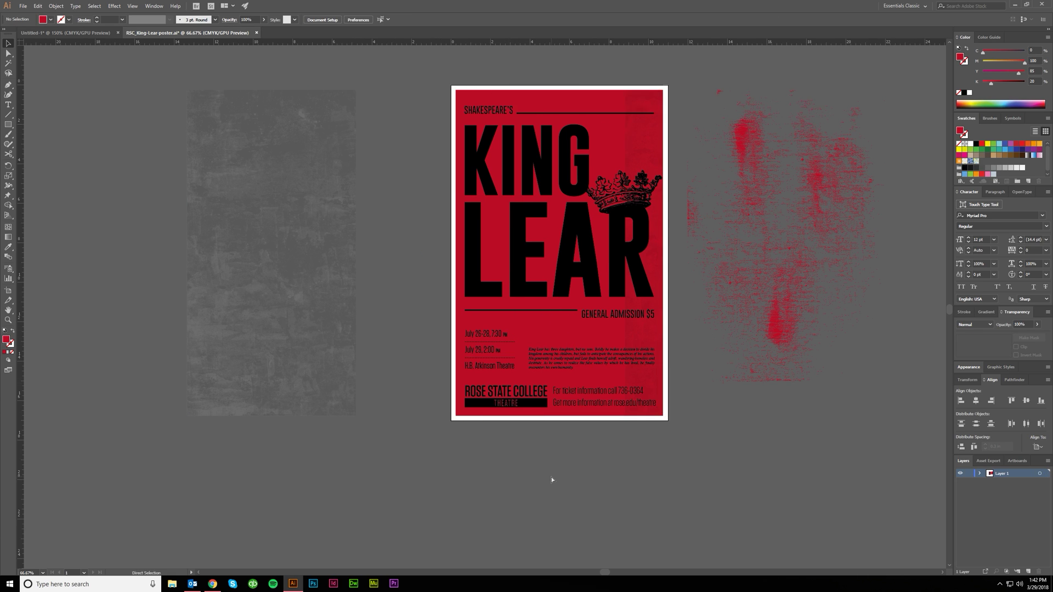
Set the full-page background texture's opacity to 100% to view it at full strength, and undo the opacity change.
click(277, 281)
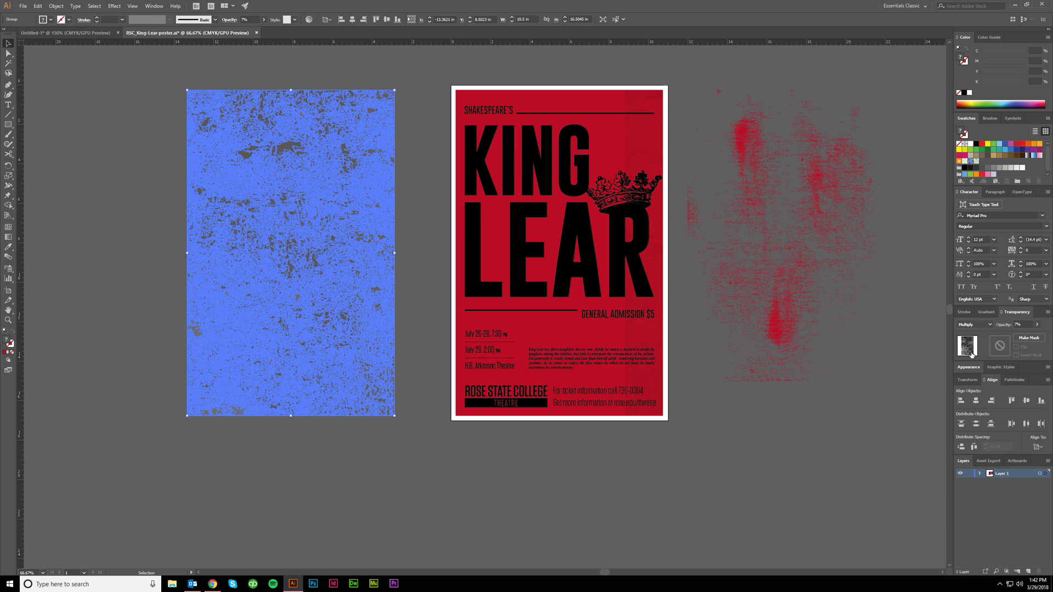
click(1037, 324)
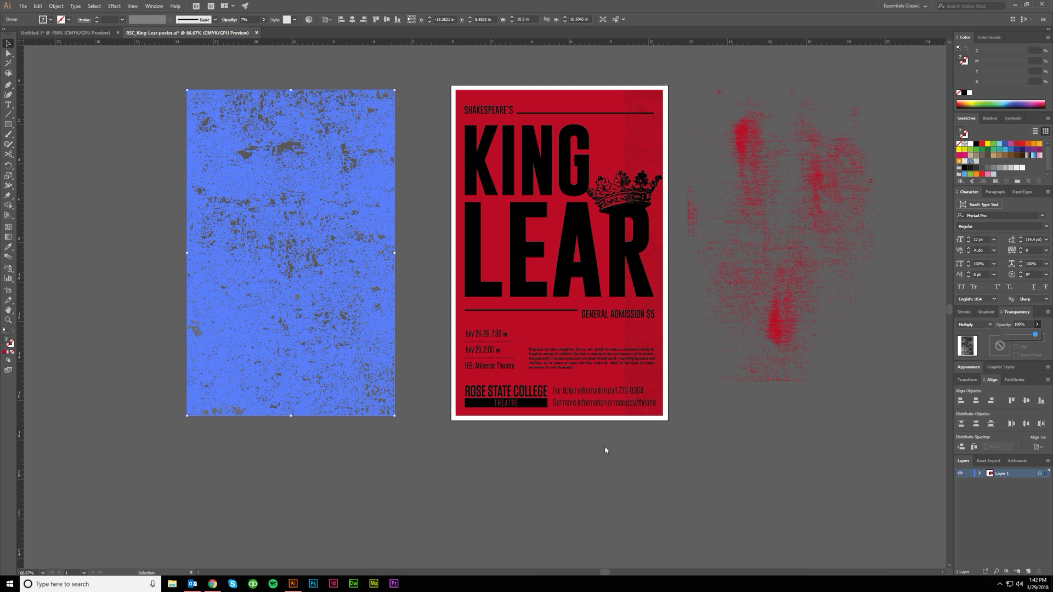
click(336, 480)
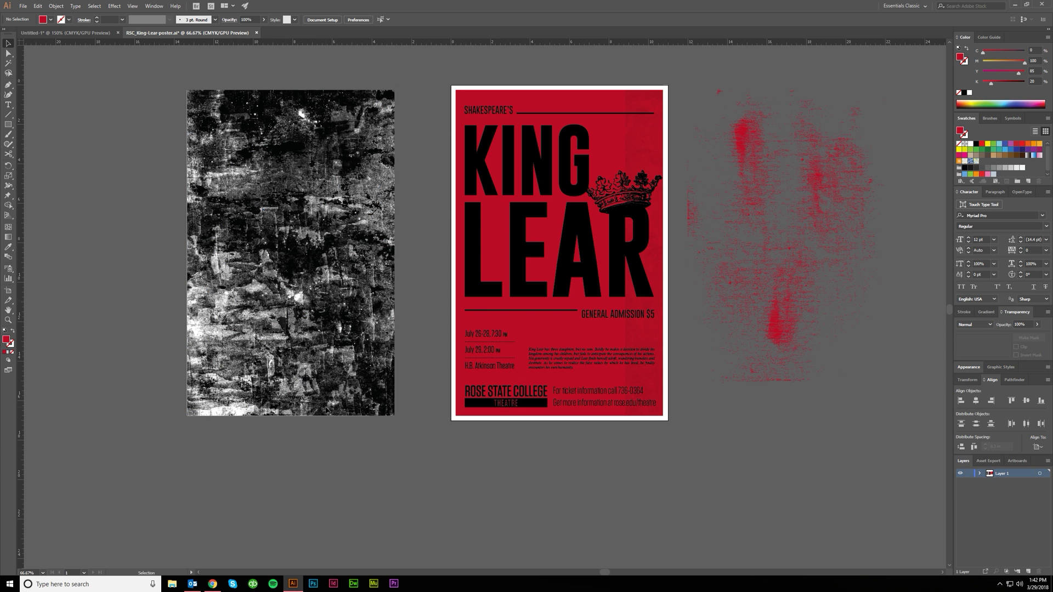
key(ctrl+z)
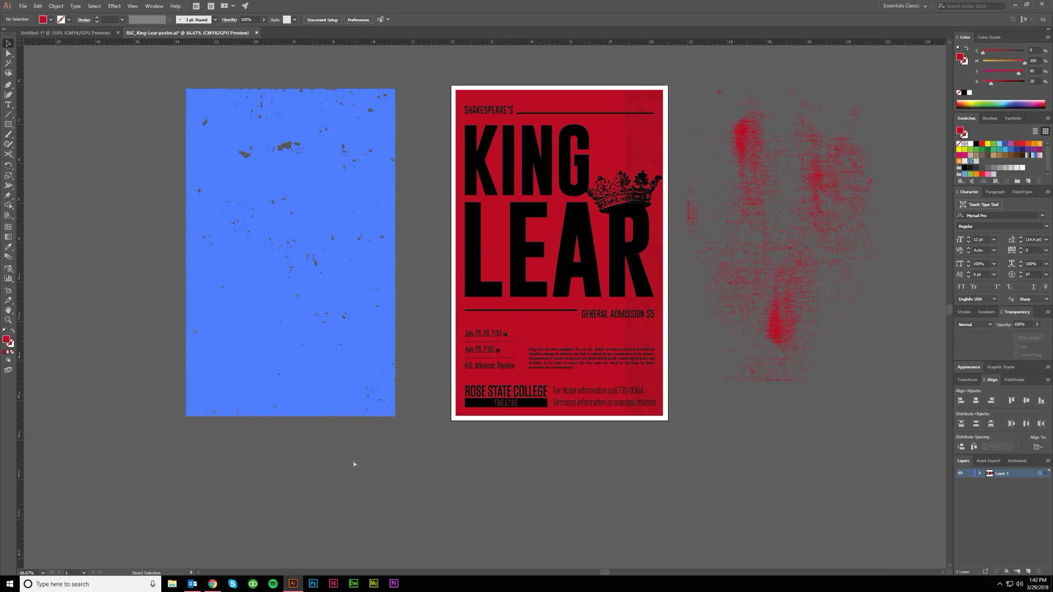
click(353, 461)
scroll(353, 464, right, 5)
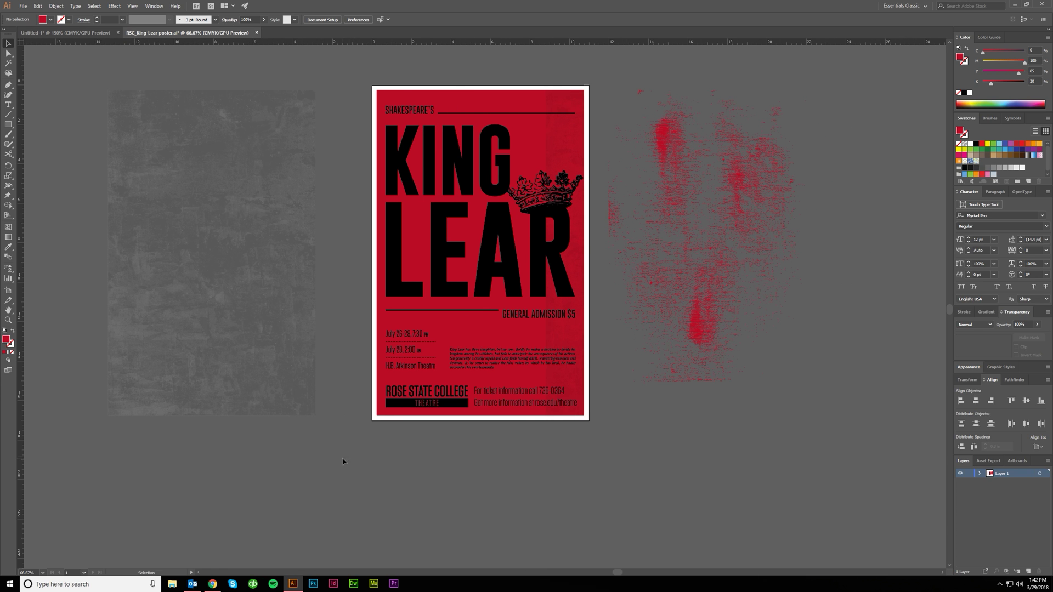
Return to the untitled Plaza document and review its textured lettering and red background.
click(73, 33)
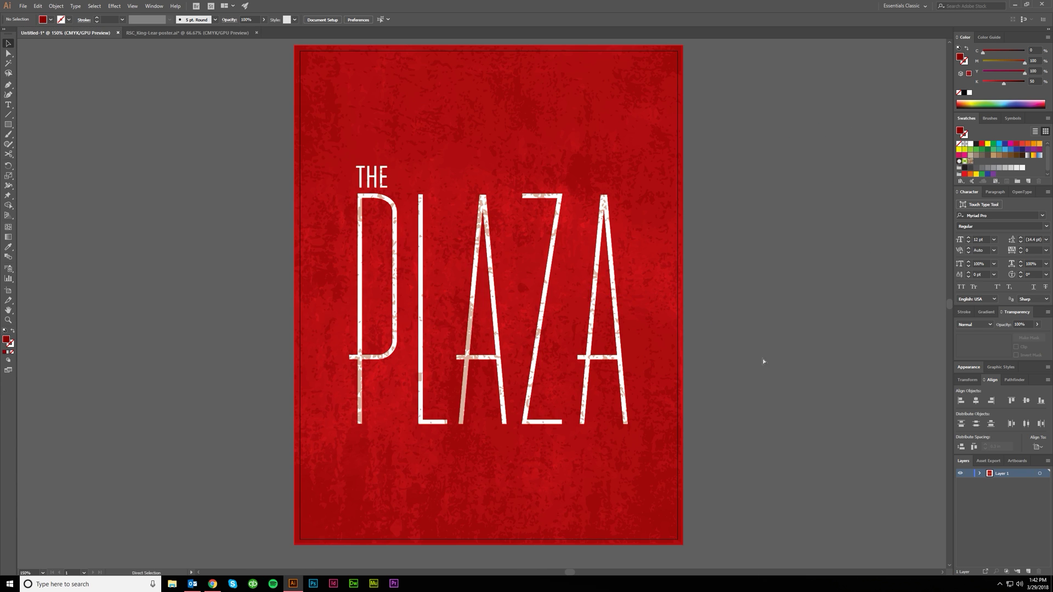
scroll(752, 365, right, 2)
scroll(737, 371, down, 2)
scroll(737, 372, up, 2)
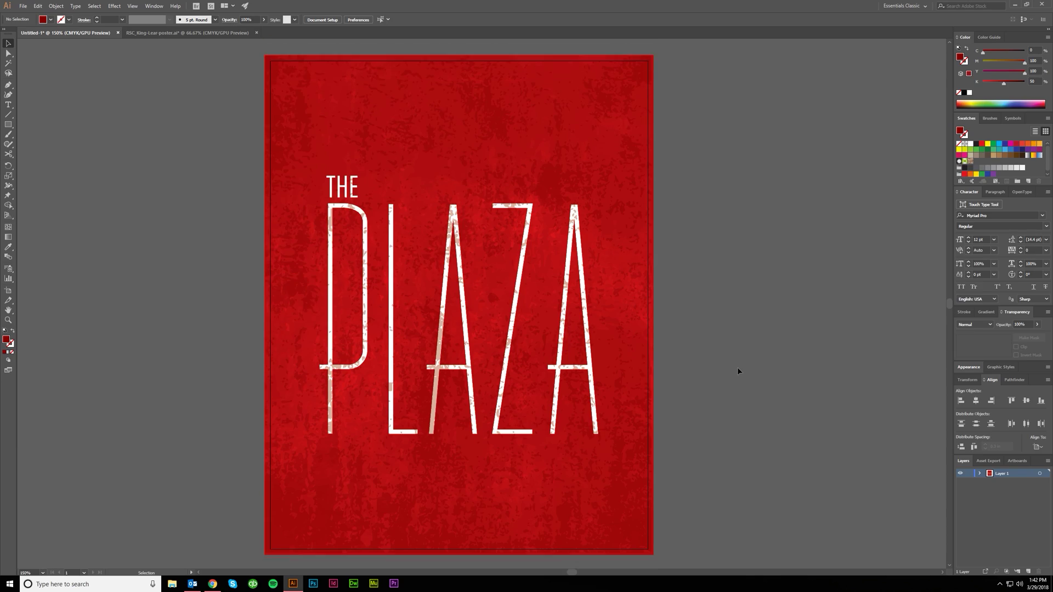